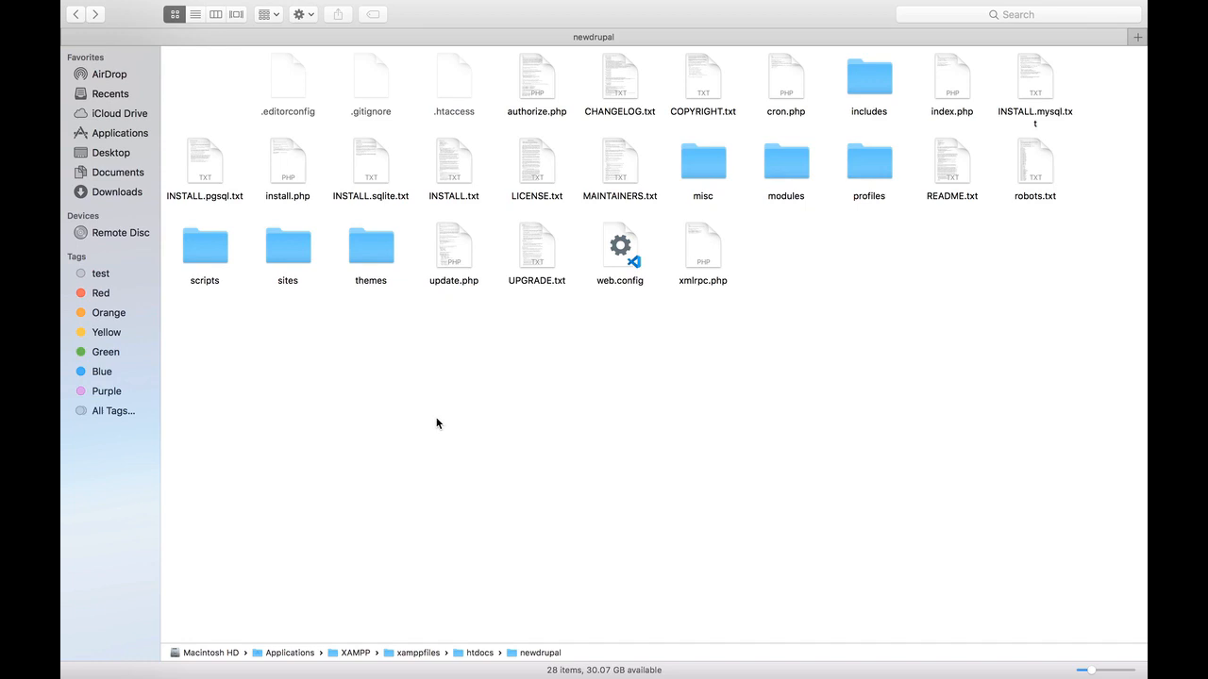
Select the sites folder inside the extracted newdrupal folder in htdocs
click(305, 255)
click(369, 254)
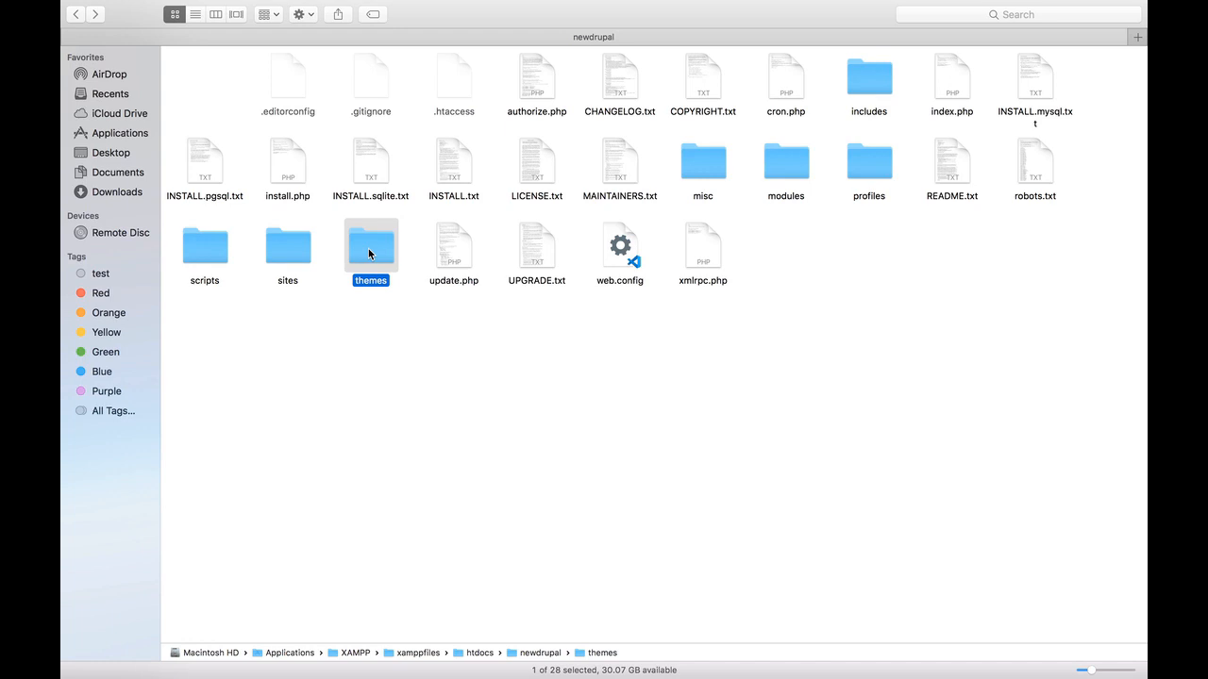
click(784, 157)
double_click(784, 158)
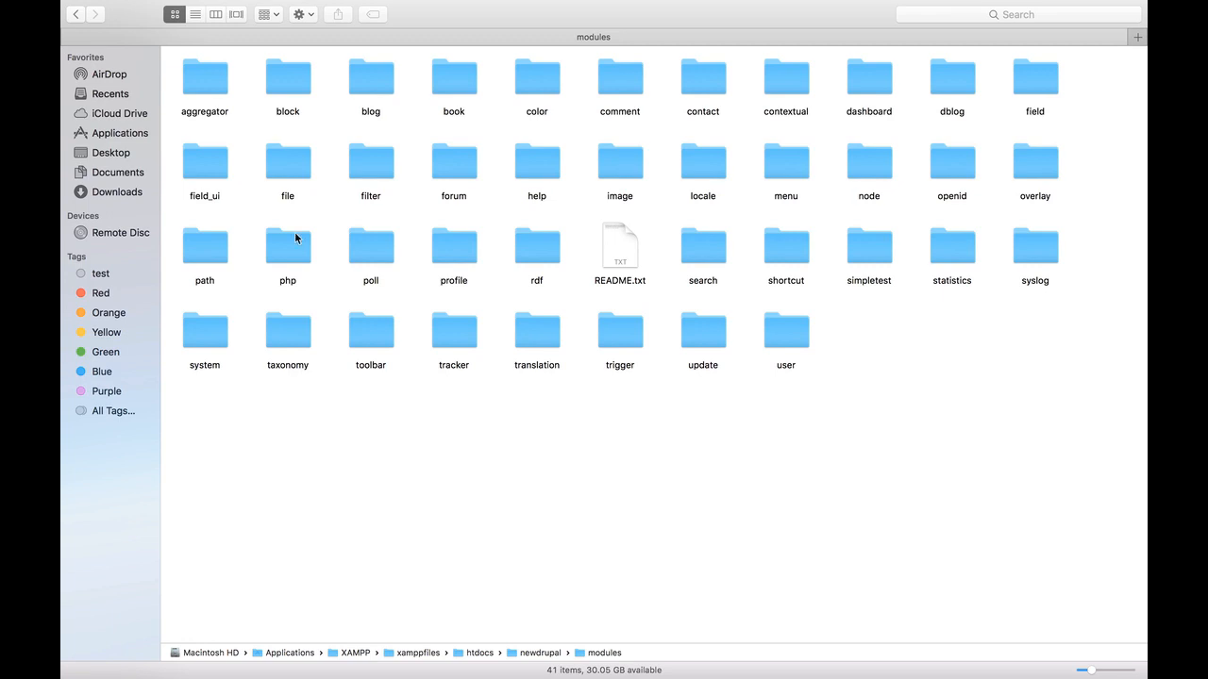
click(75, 17)
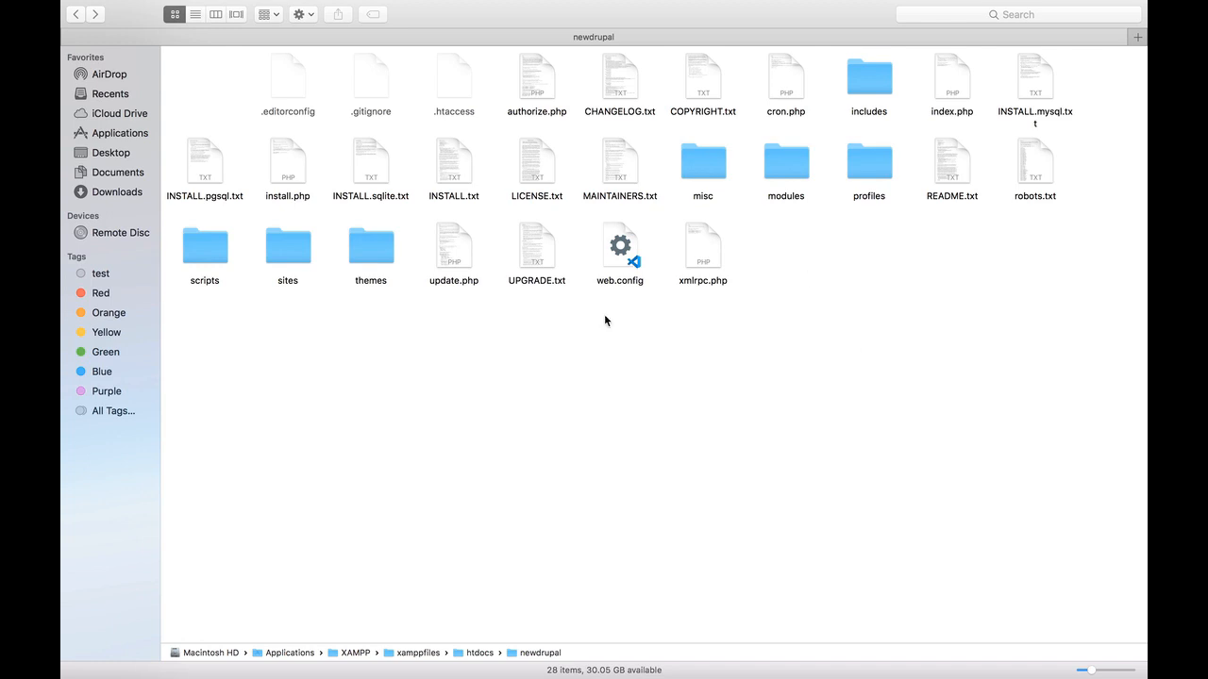
In Chrome, select the localhost.drupal/ part of the installer's page address
key(super+Tab)
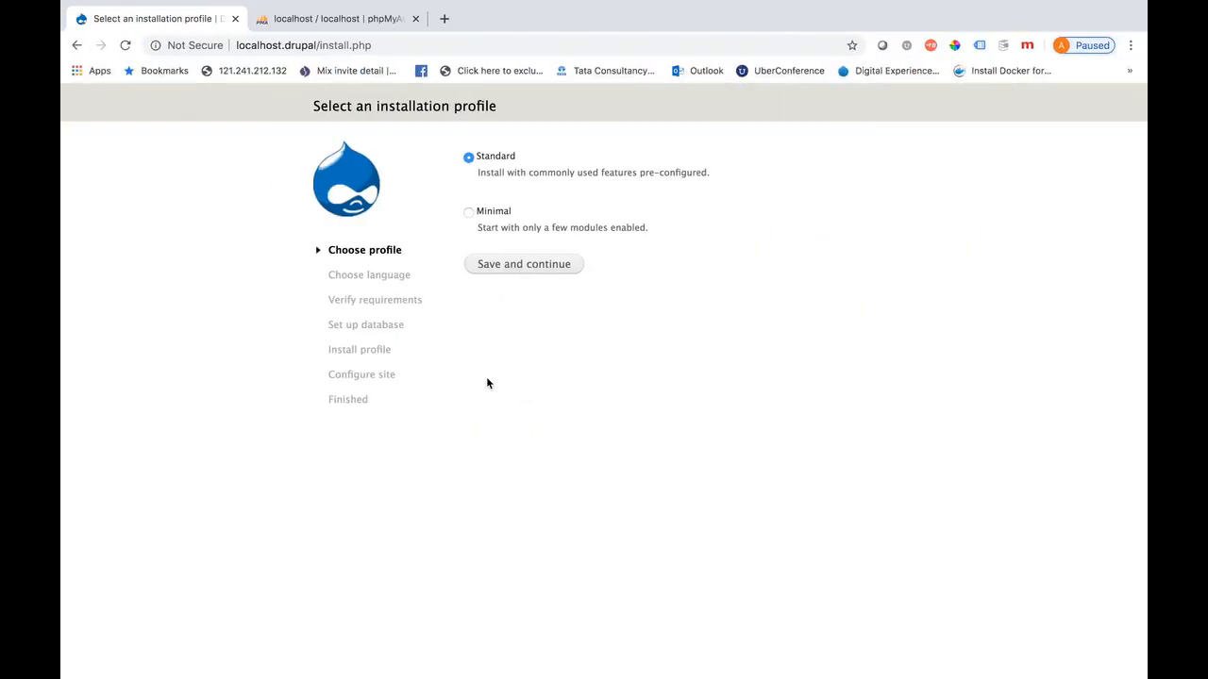
click(317, 50)
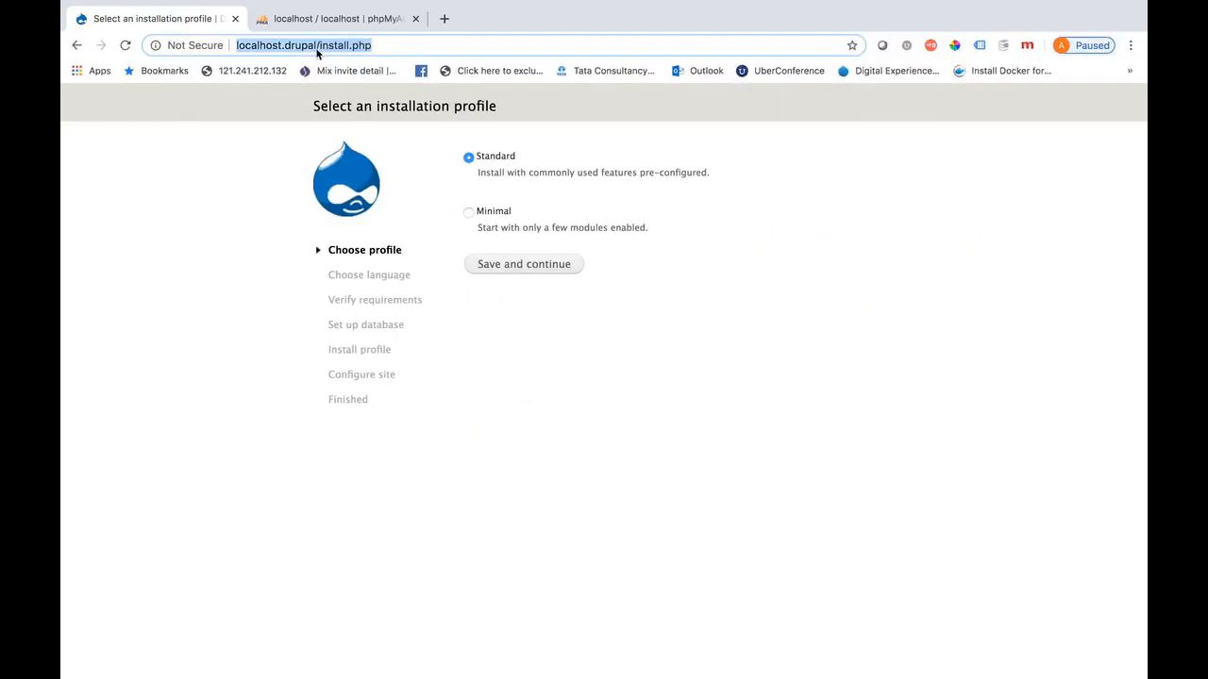
click(319, 48)
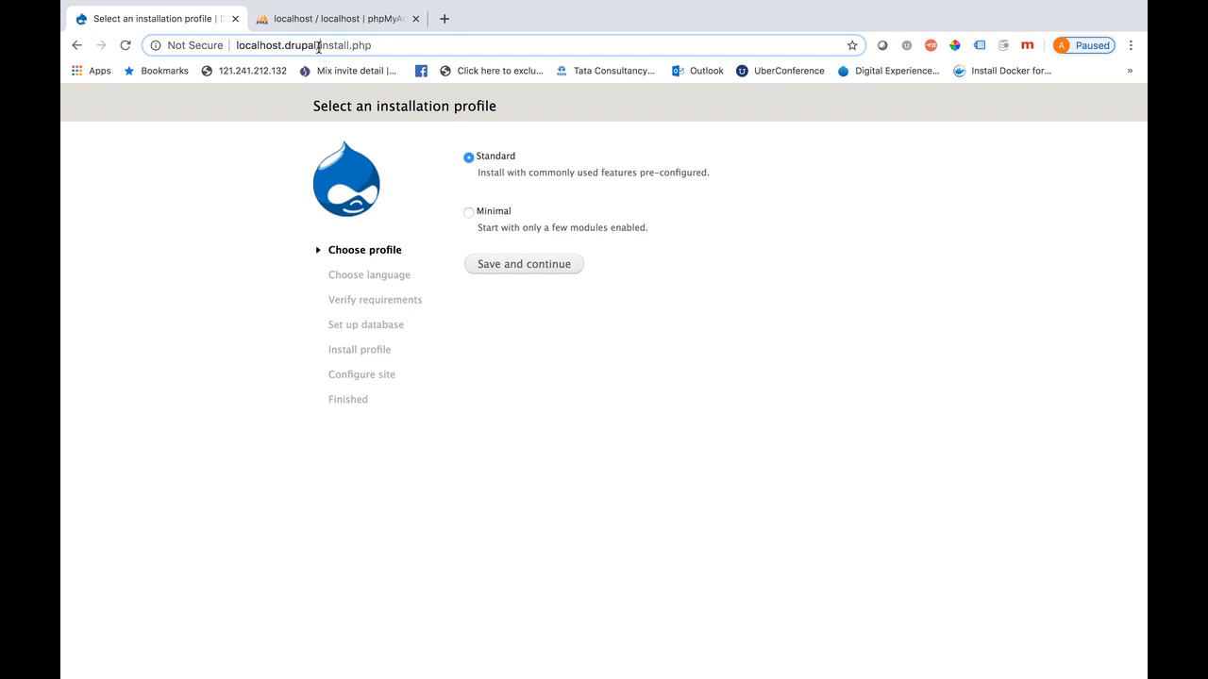
drag(319, 47, 230, 50)
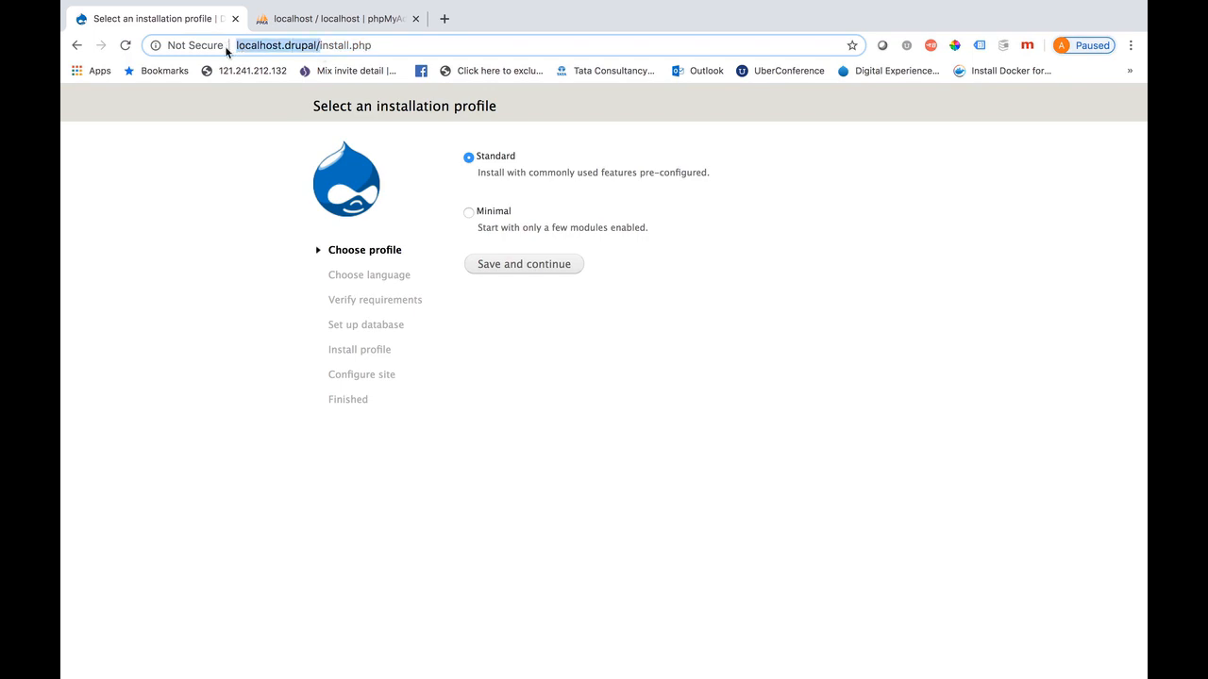
click(203, 237)
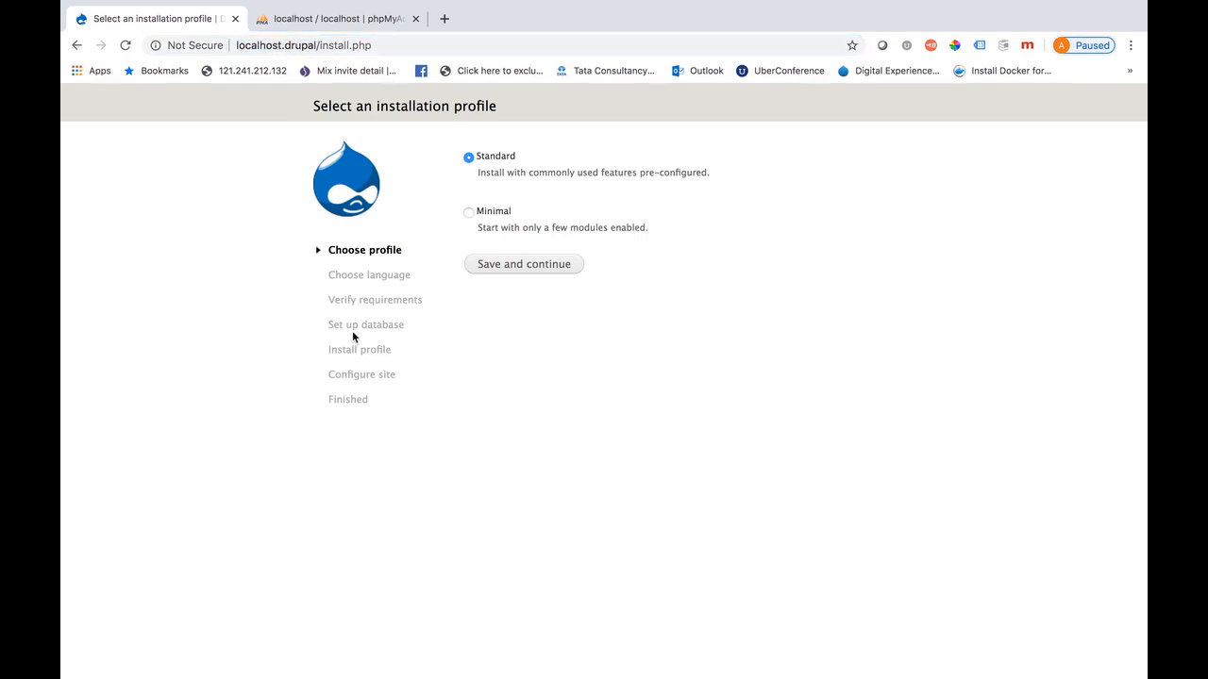
Continue the installer with the Standard profile and English, then bring up phpMyAdmin
click(521, 264)
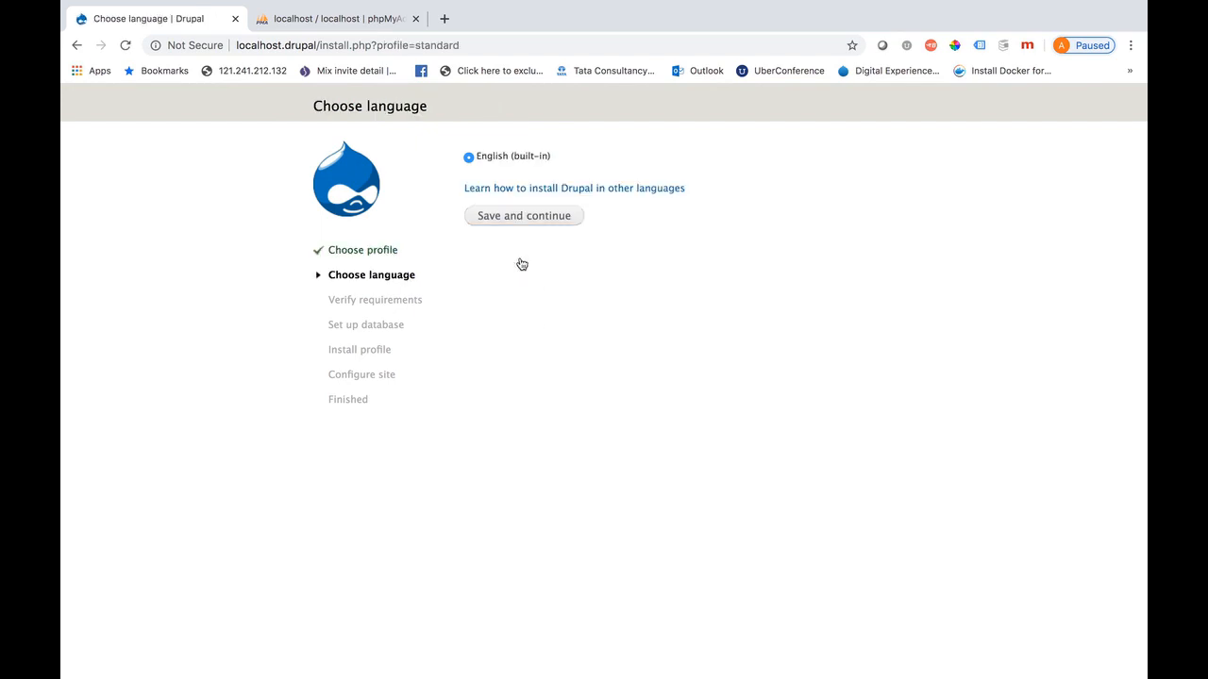
click(517, 216)
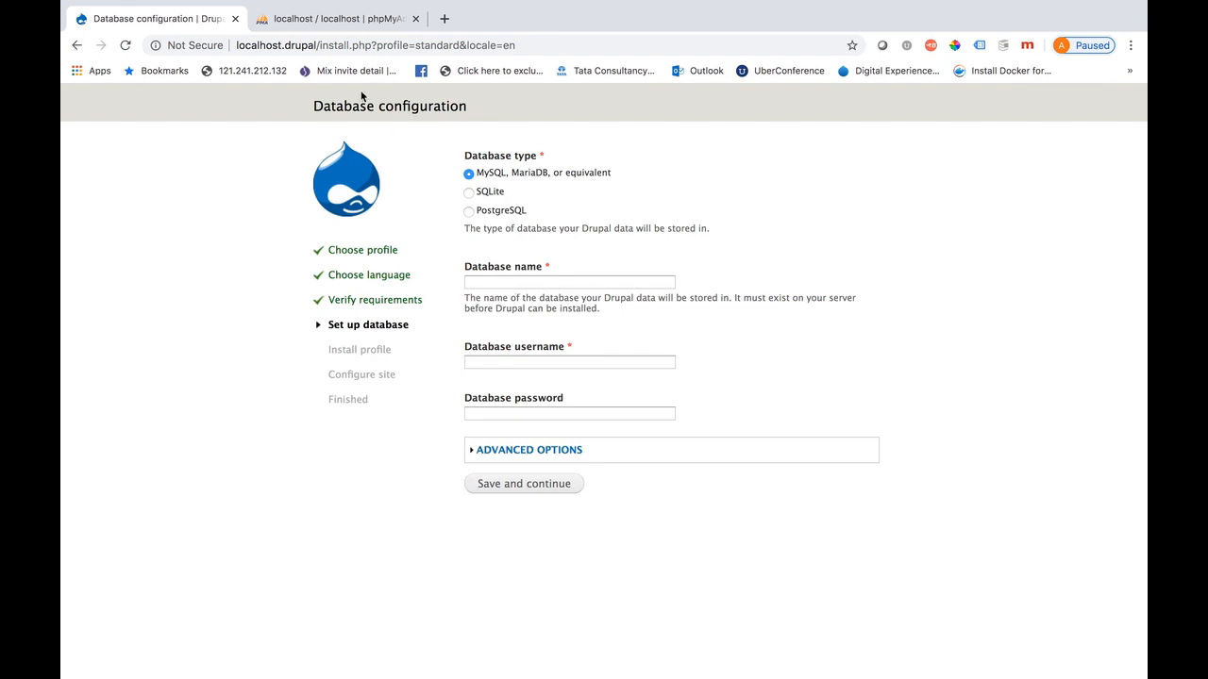
click(333, 31)
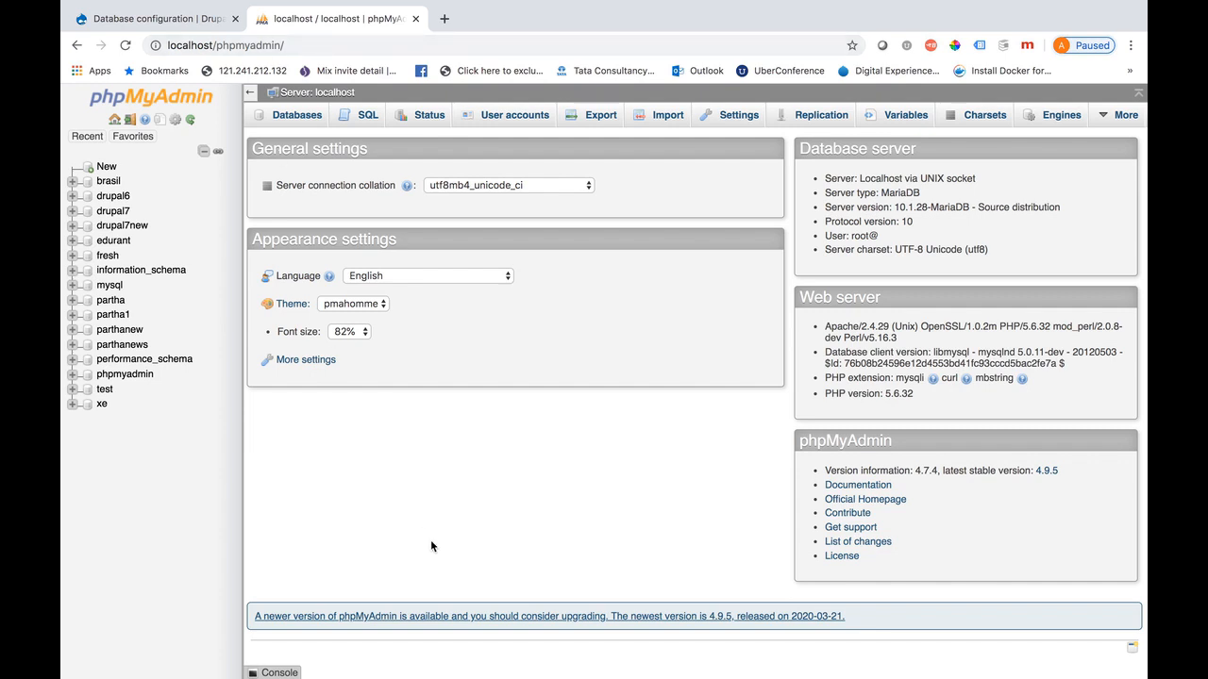
Create the testdb database from Databases, confirm it has no tables, and return to the installer
click(295, 115)
click(330, 220)
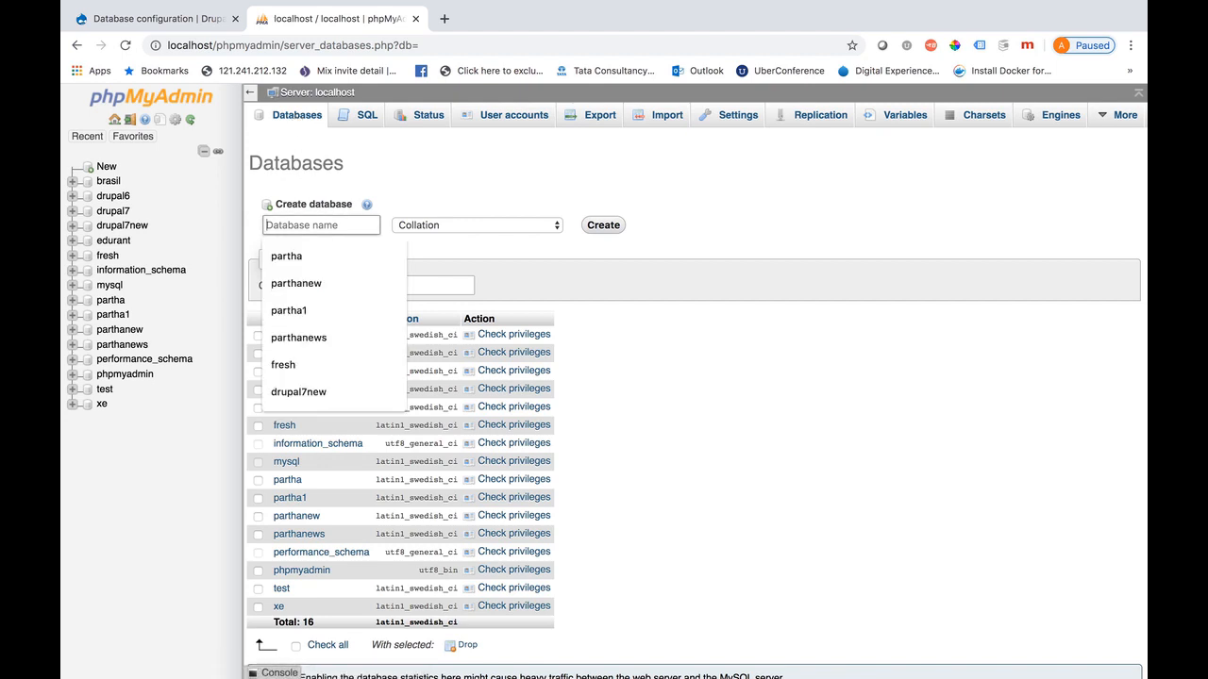
text(testdb)
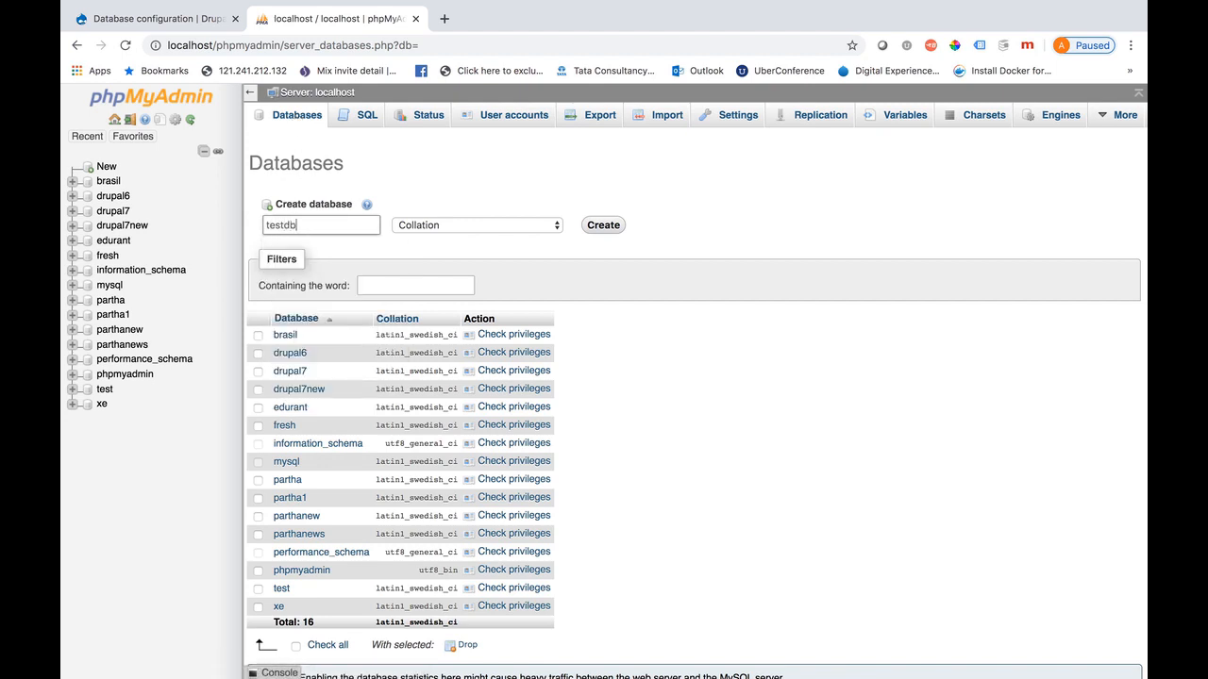
click(609, 224)
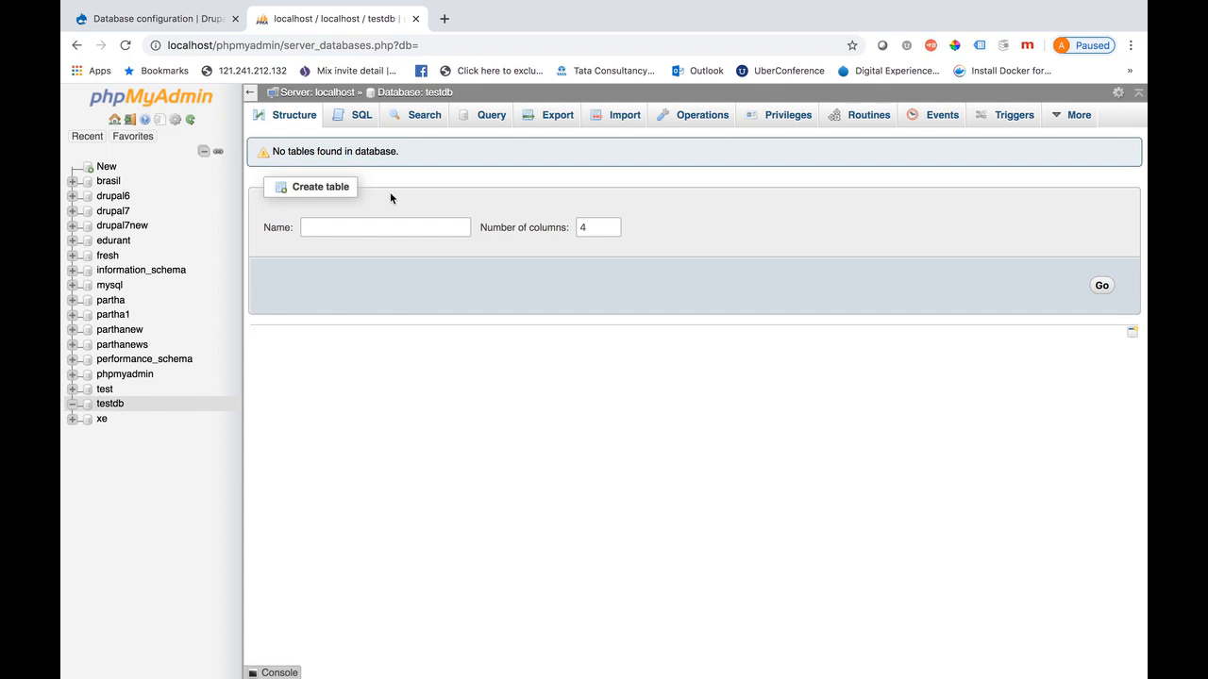
drag(397, 152, 267, 156)
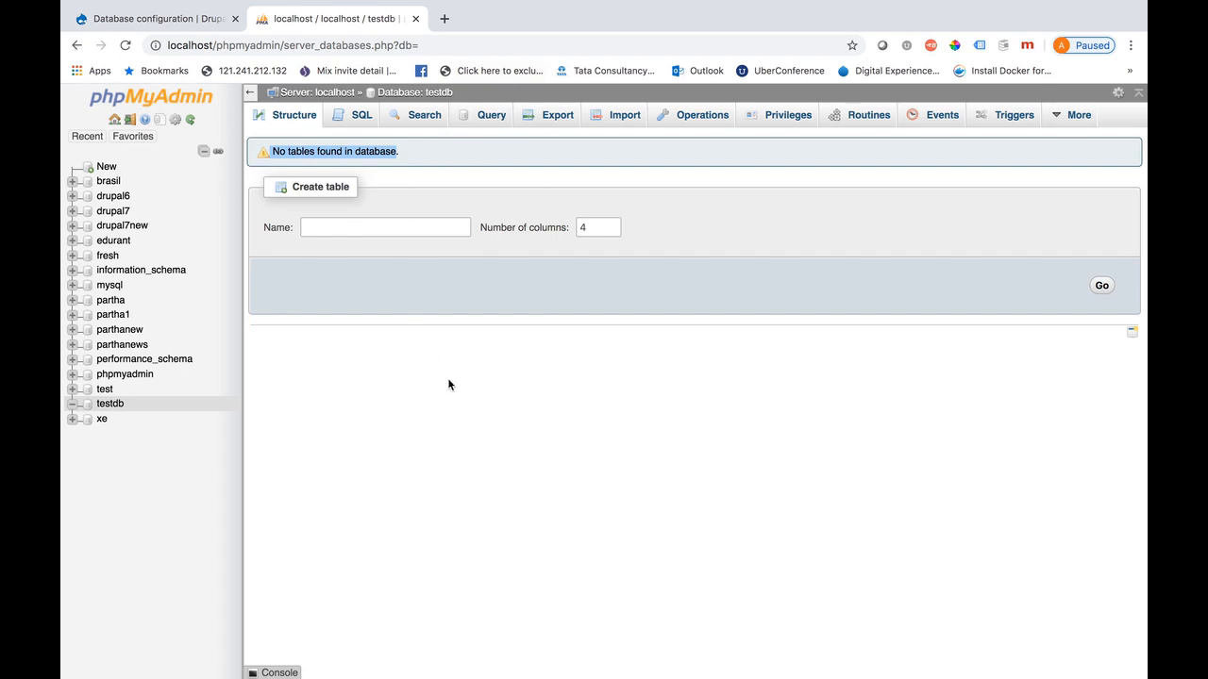
click(175, 27)
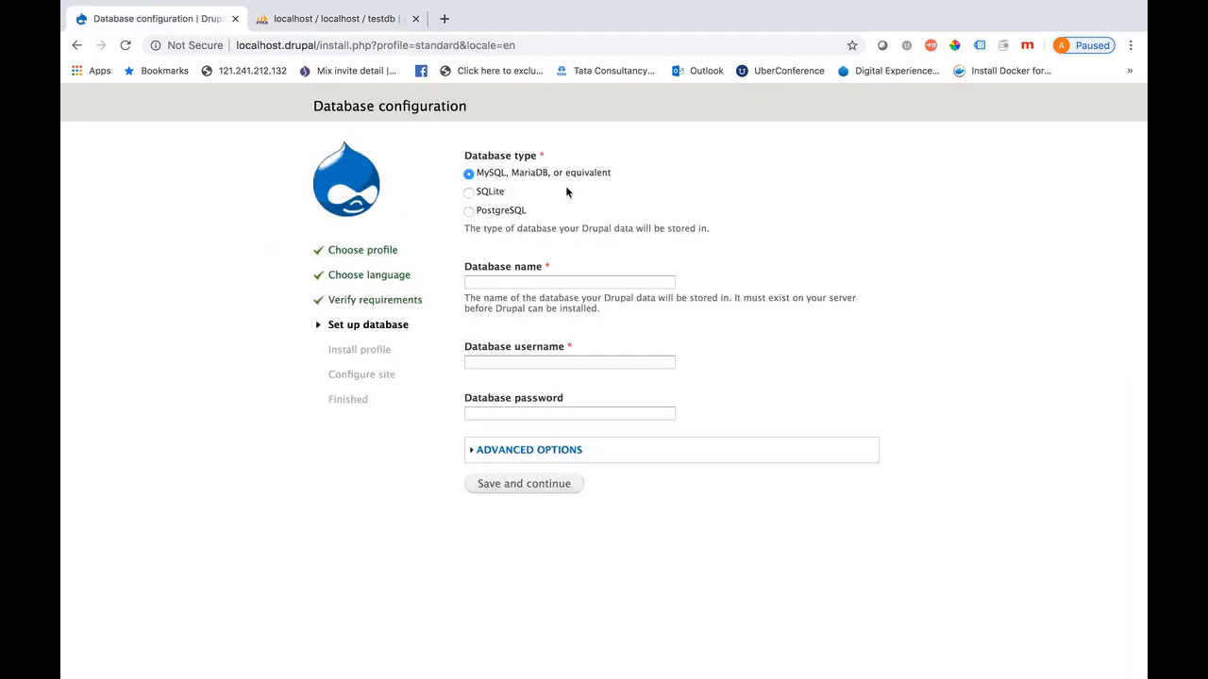
Enter testdb as the database name and root as the username, then continue installing
click(495, 283)
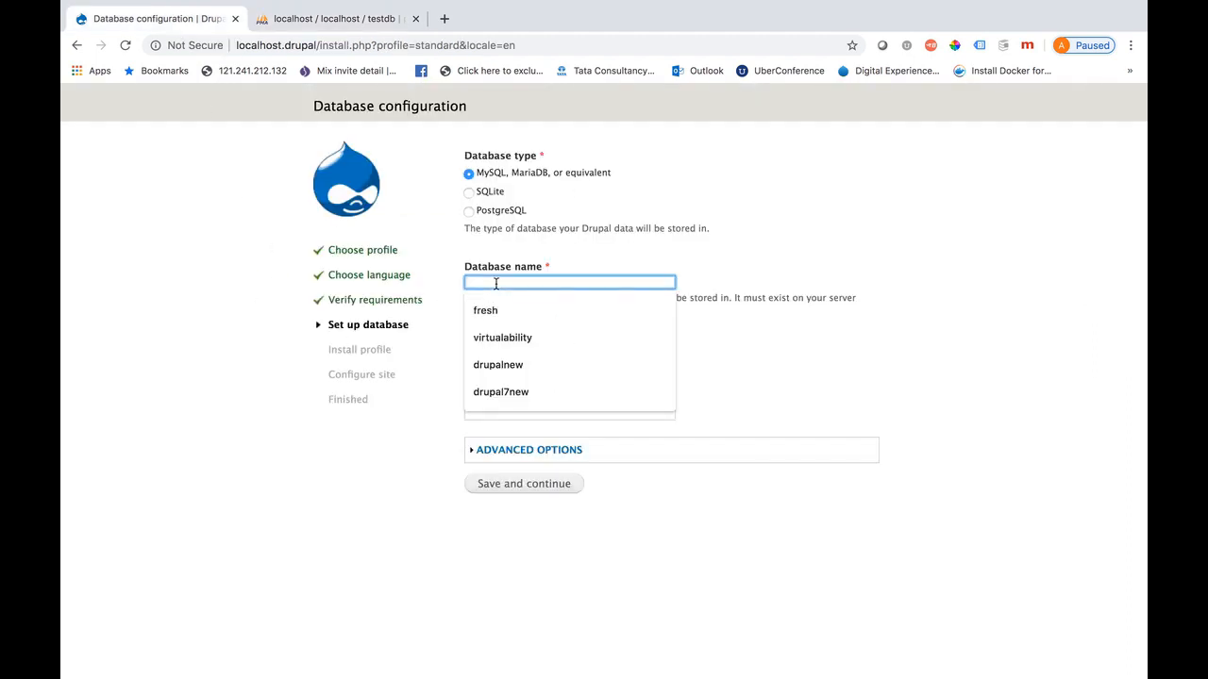
click(358, 20)
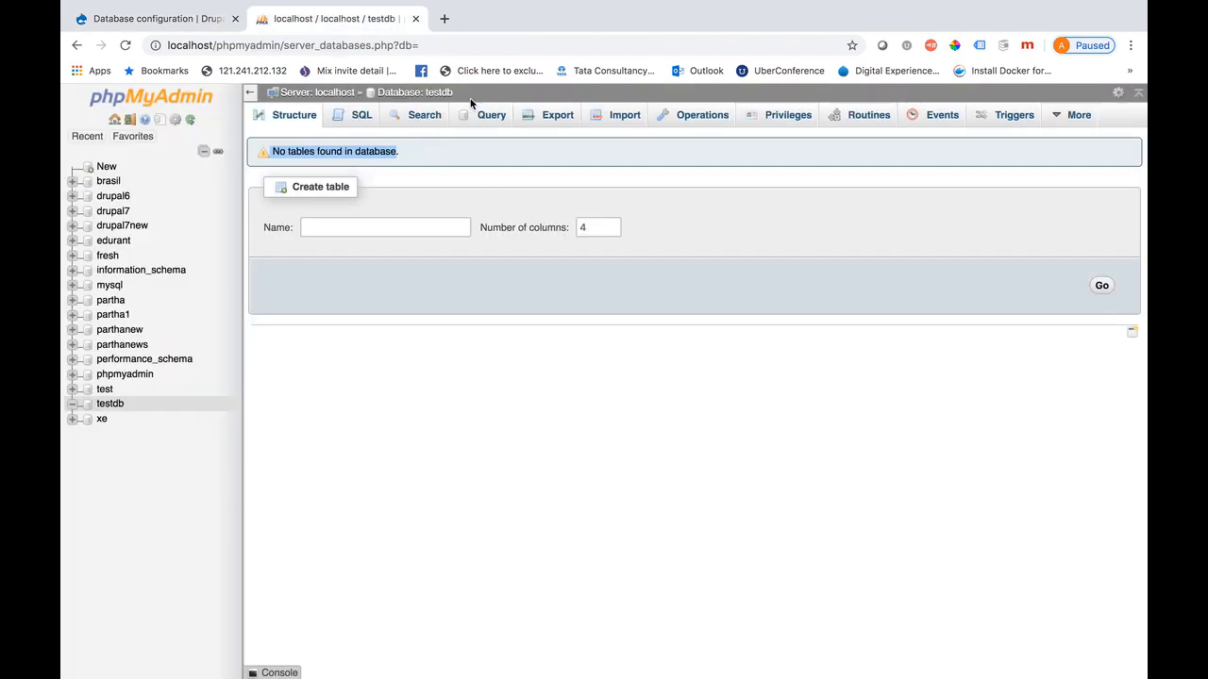
drag(463, 96, 426, 92)
key(super+c)
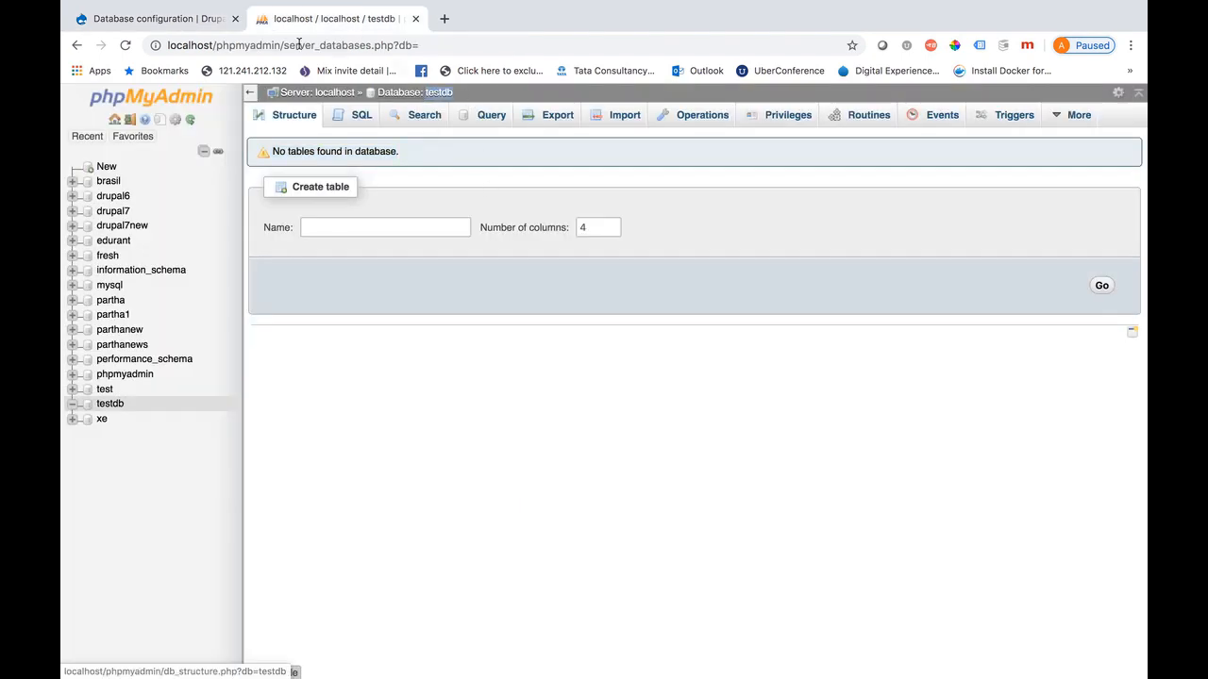
click(181, 18)
key(super+v)
click(495, 363)
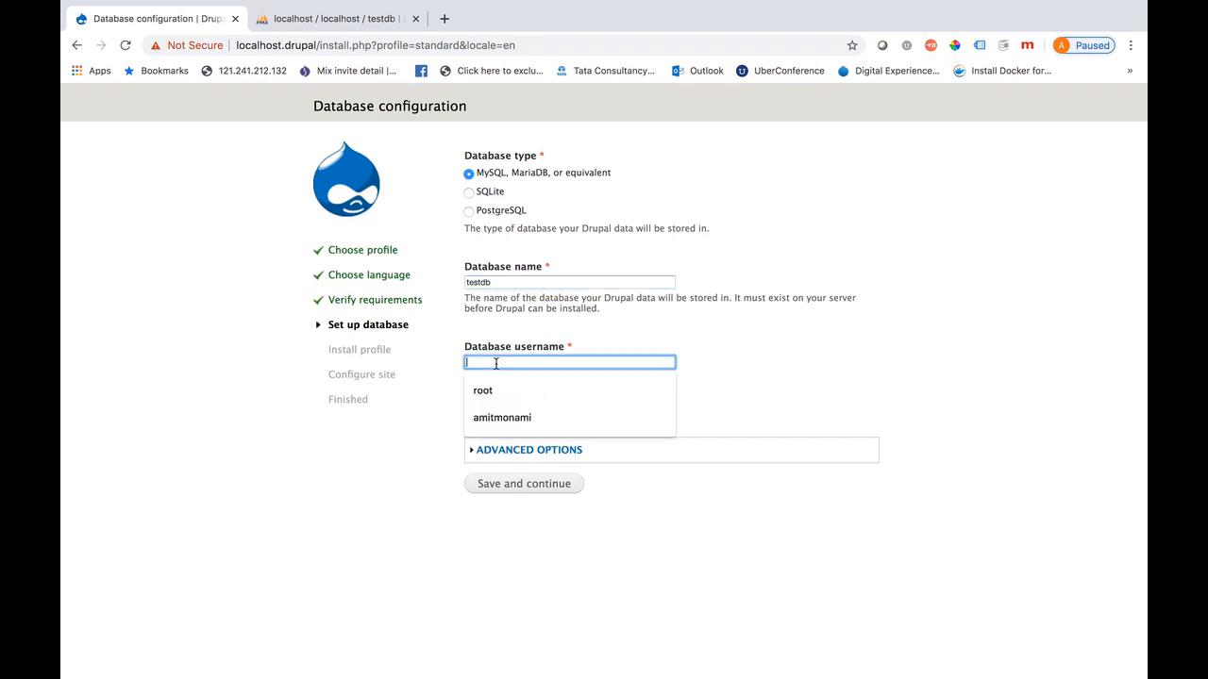
text(root)
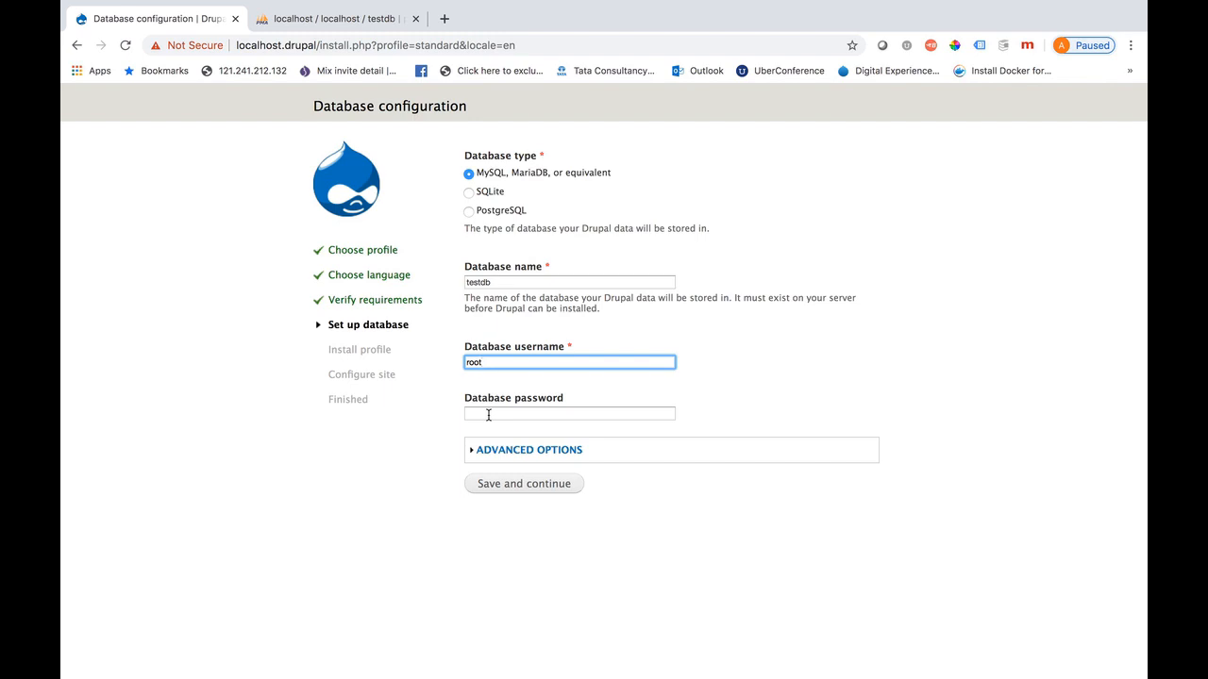
click(514, 485)
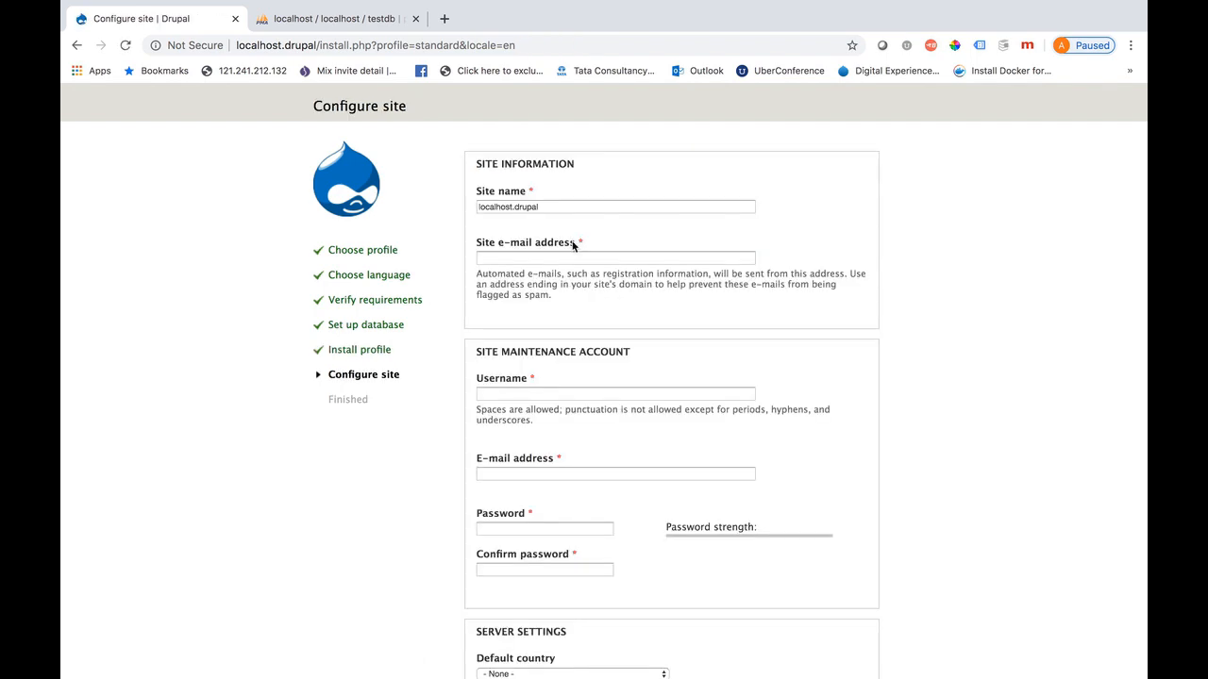
Fill in the site e-mail, maintenance username admin, and the account password twice
drag(557, 207, 476, 208)
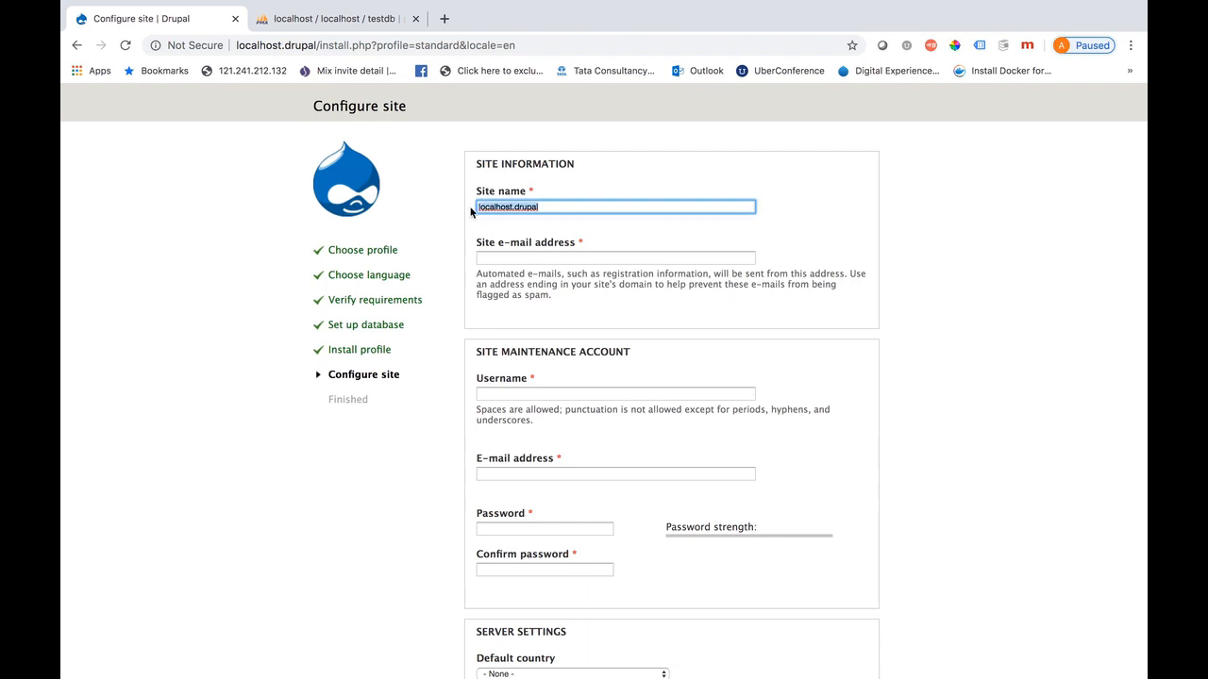
click(498, 258)
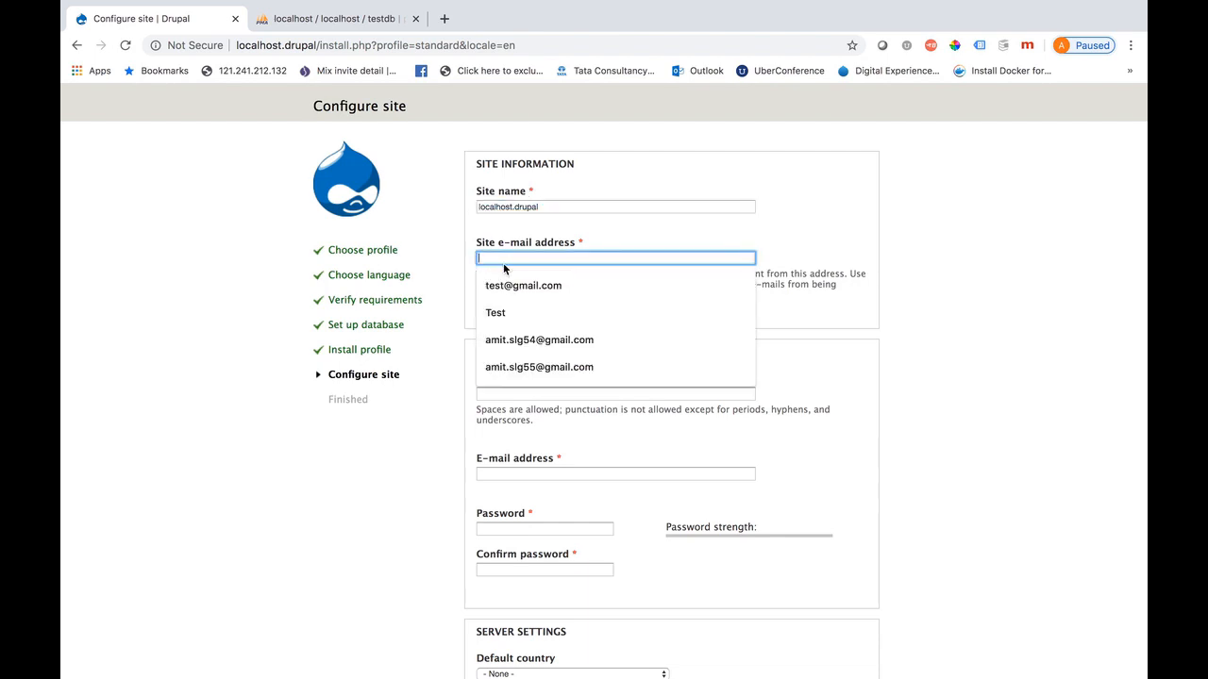
click(505, 282)
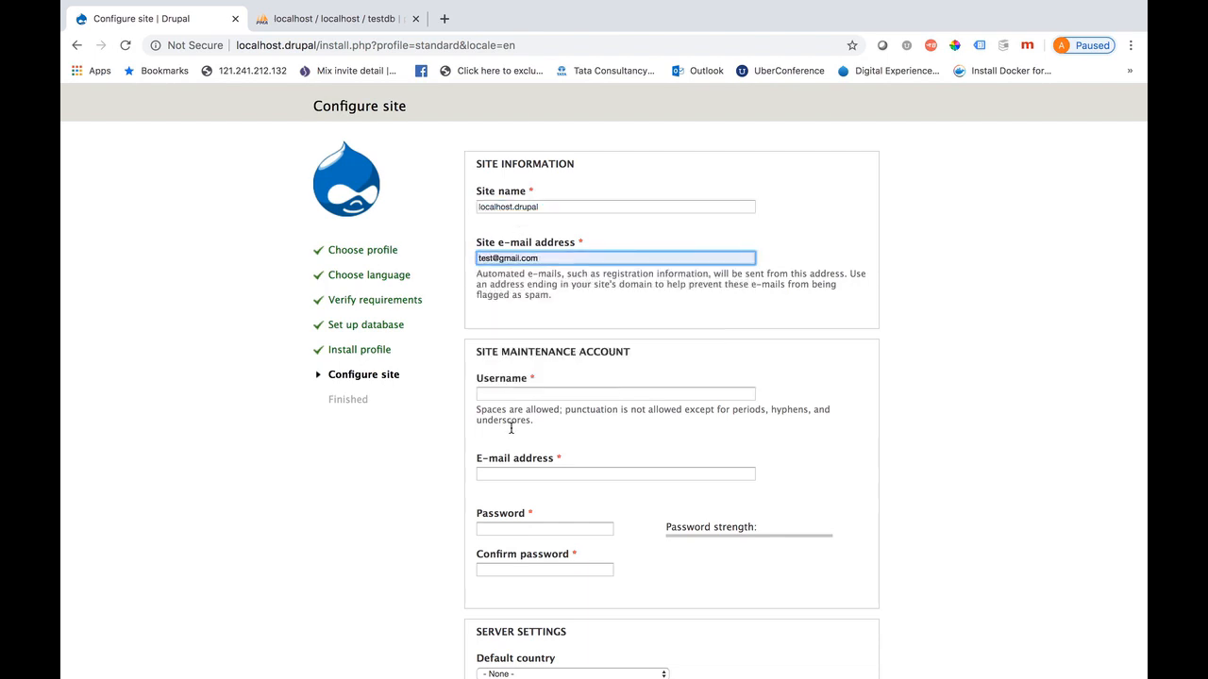
click(494, 394)
text(dmin)
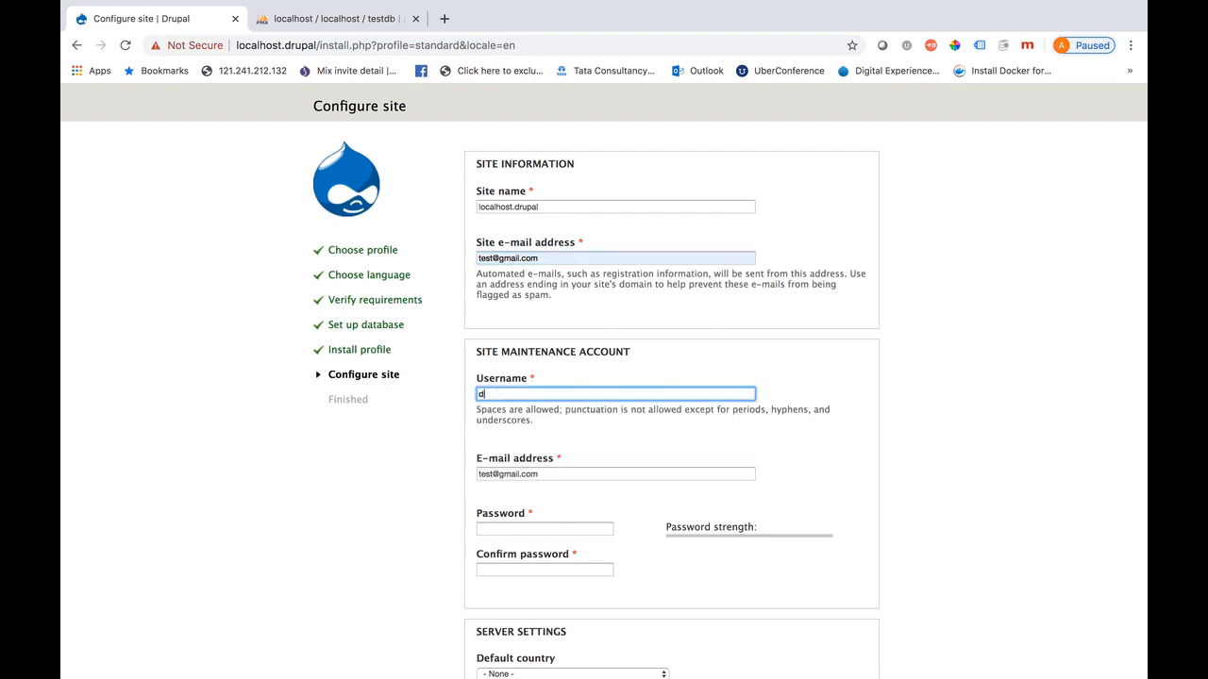
key(BackSpace)
key(BackSpace)
key(BackSpace)
key(BackSpace)
text(admin)
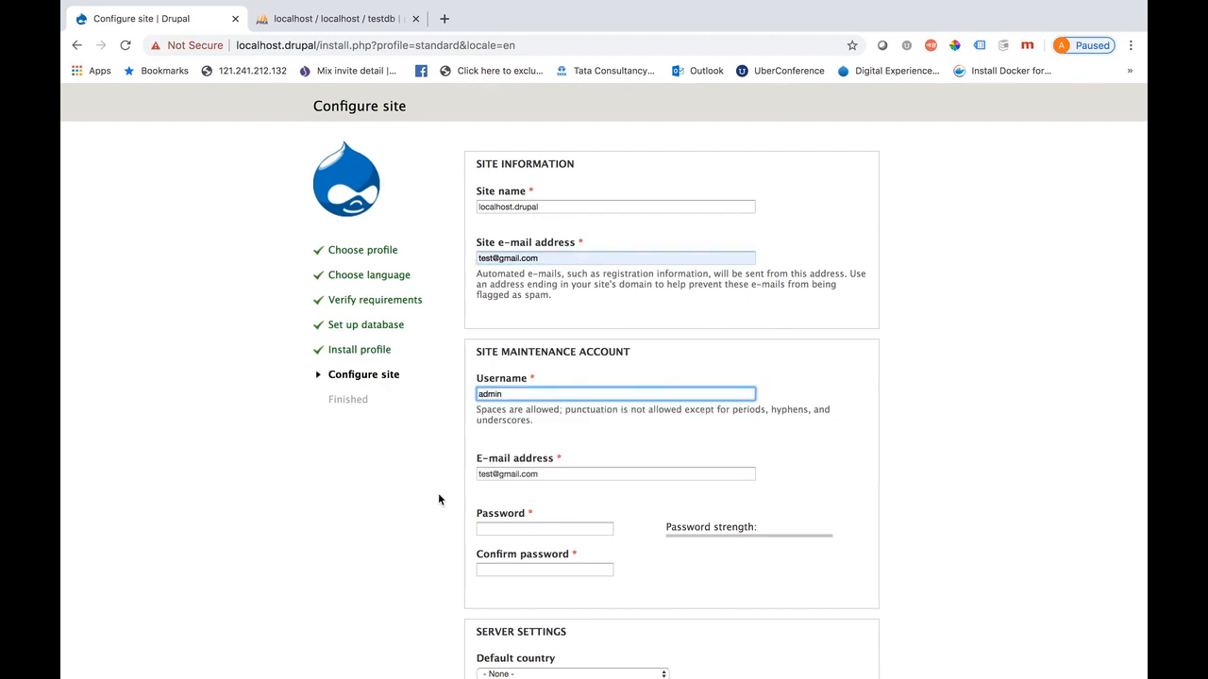
click(500, 527)
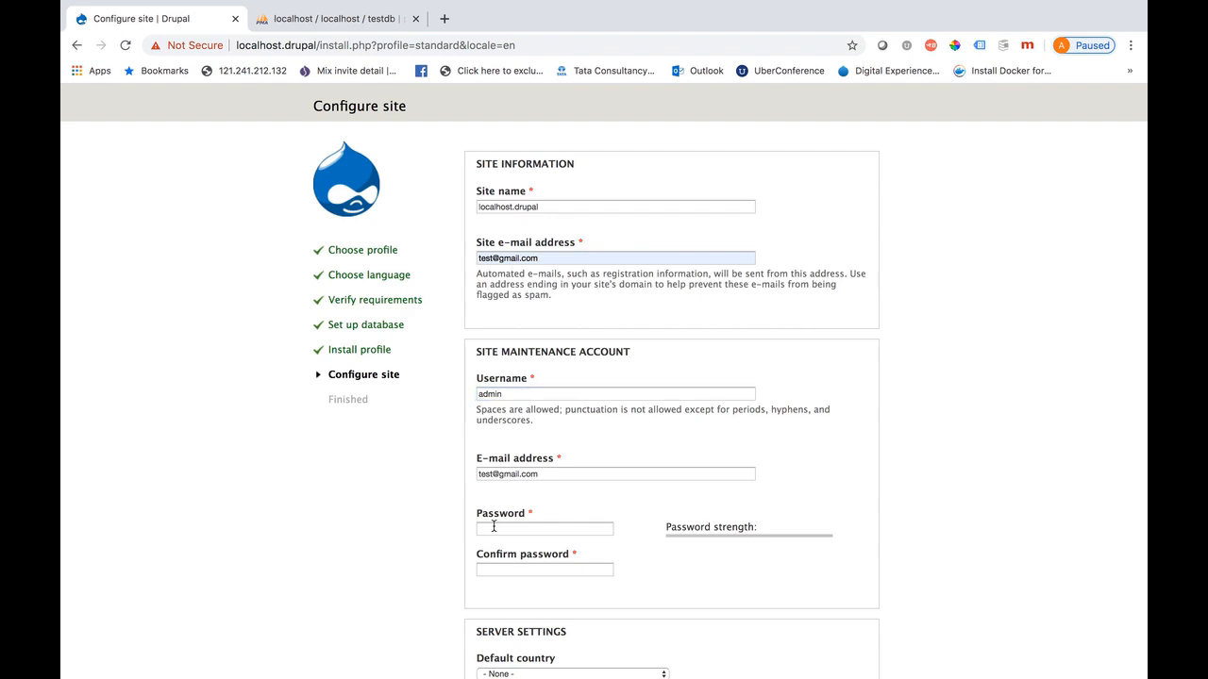
text(Admin@123)
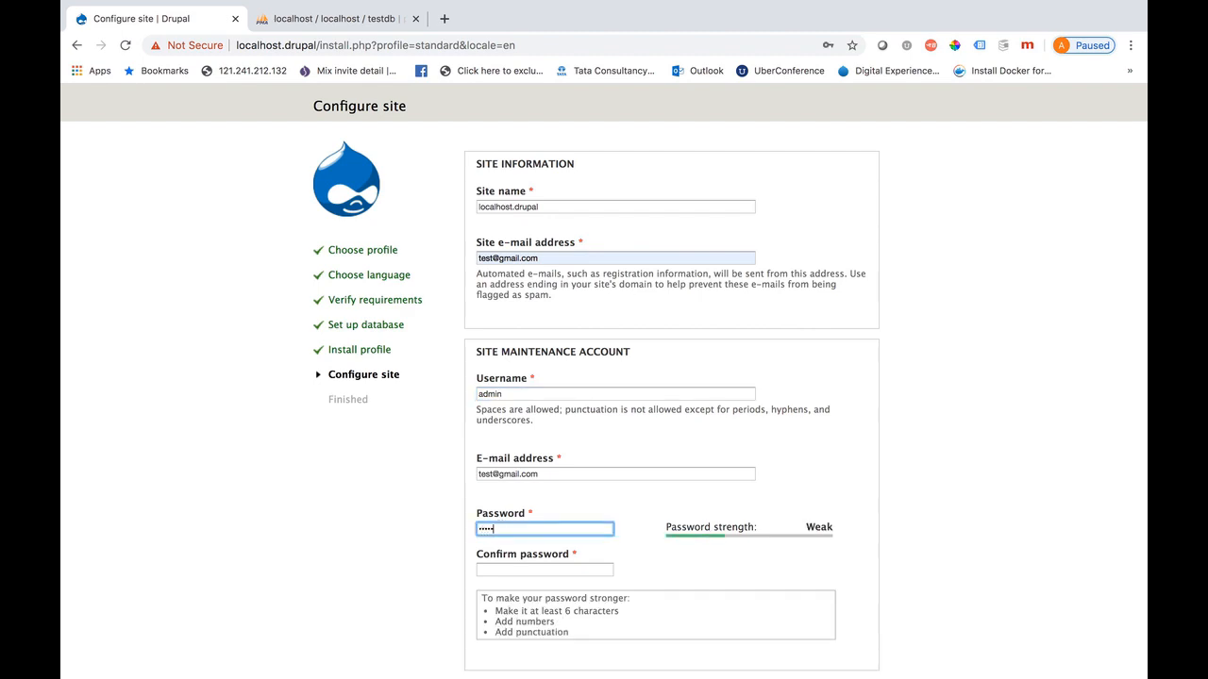
click(496, 571)
text(Admin@123)
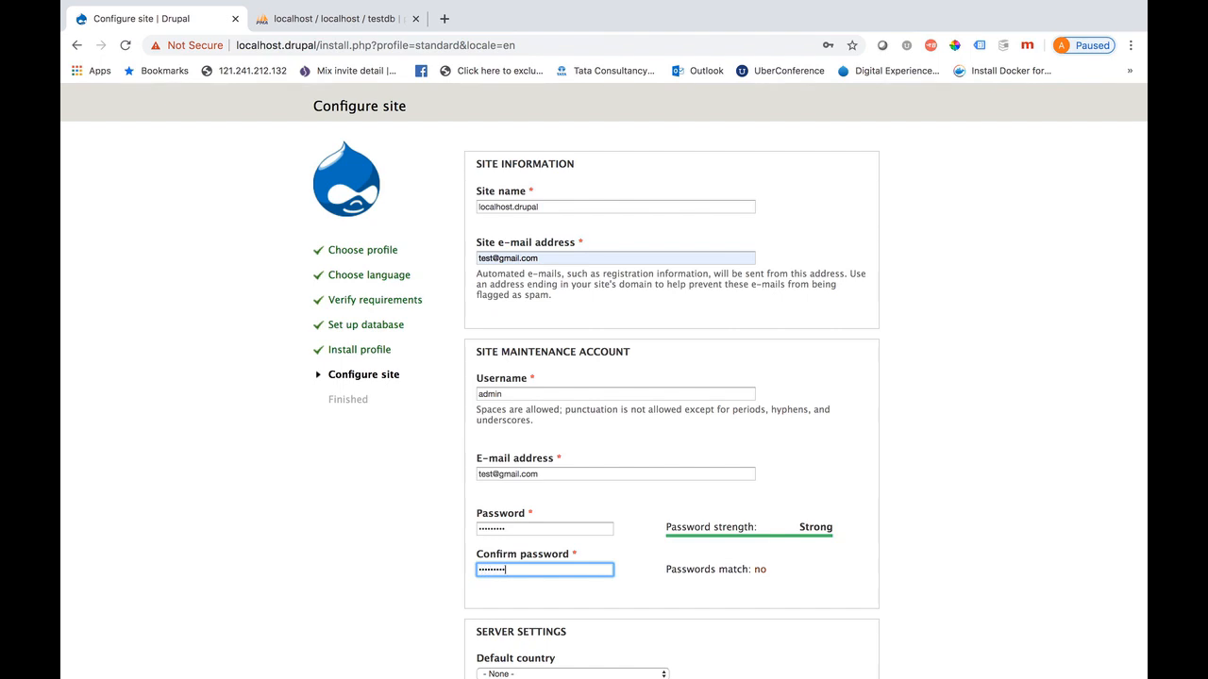
Choose India as default country, turn off both update notifications, and finish installing
scroll(614, 557, down, 3)
click(648, 468)
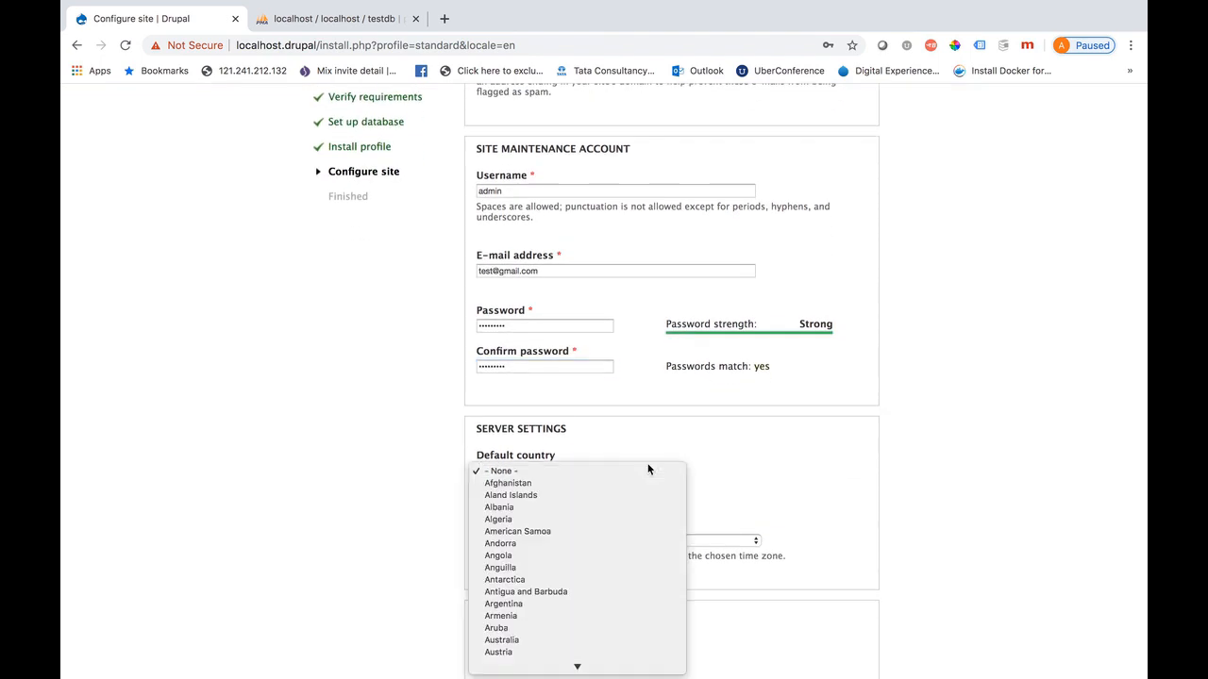
key(i)
key(n)
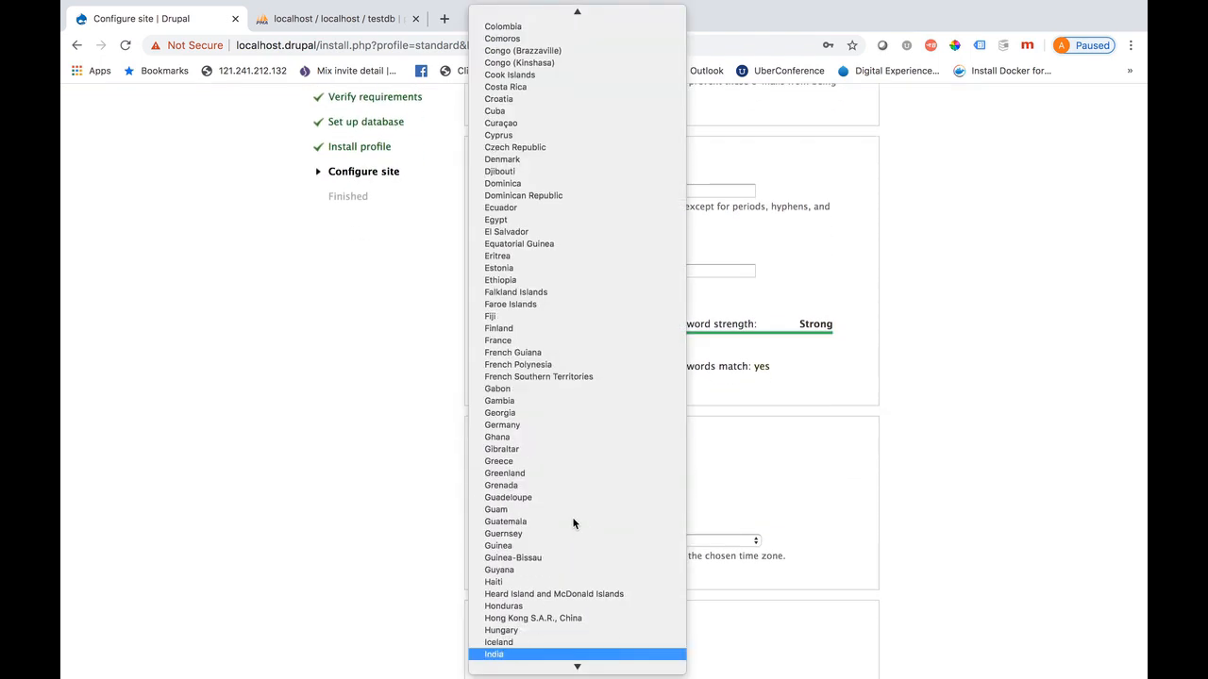
click(505, 653)
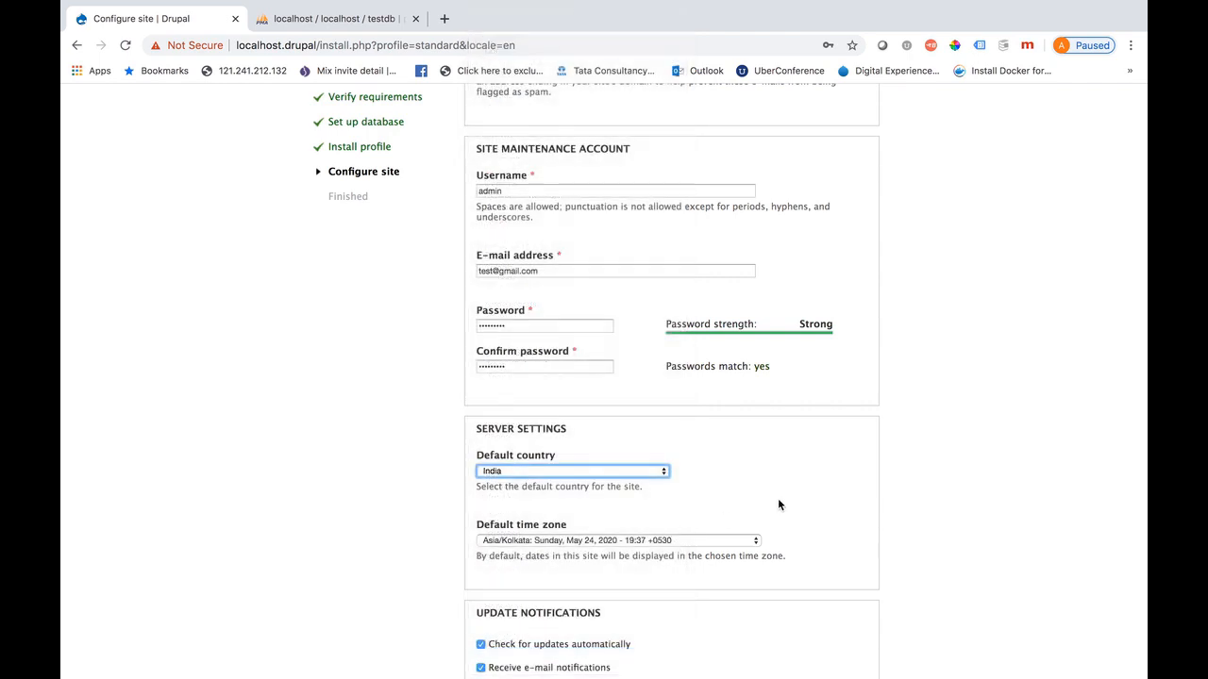
scroll(777, 499, down, 2)
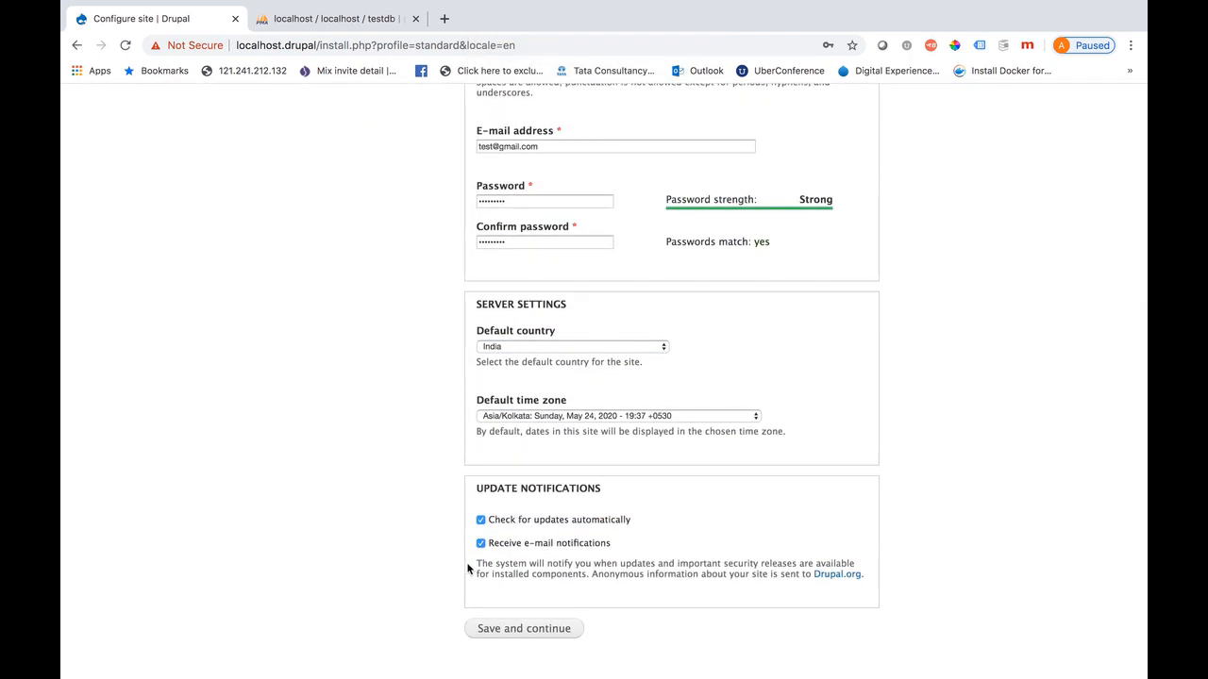
click(481, 545)
click(480, 521)
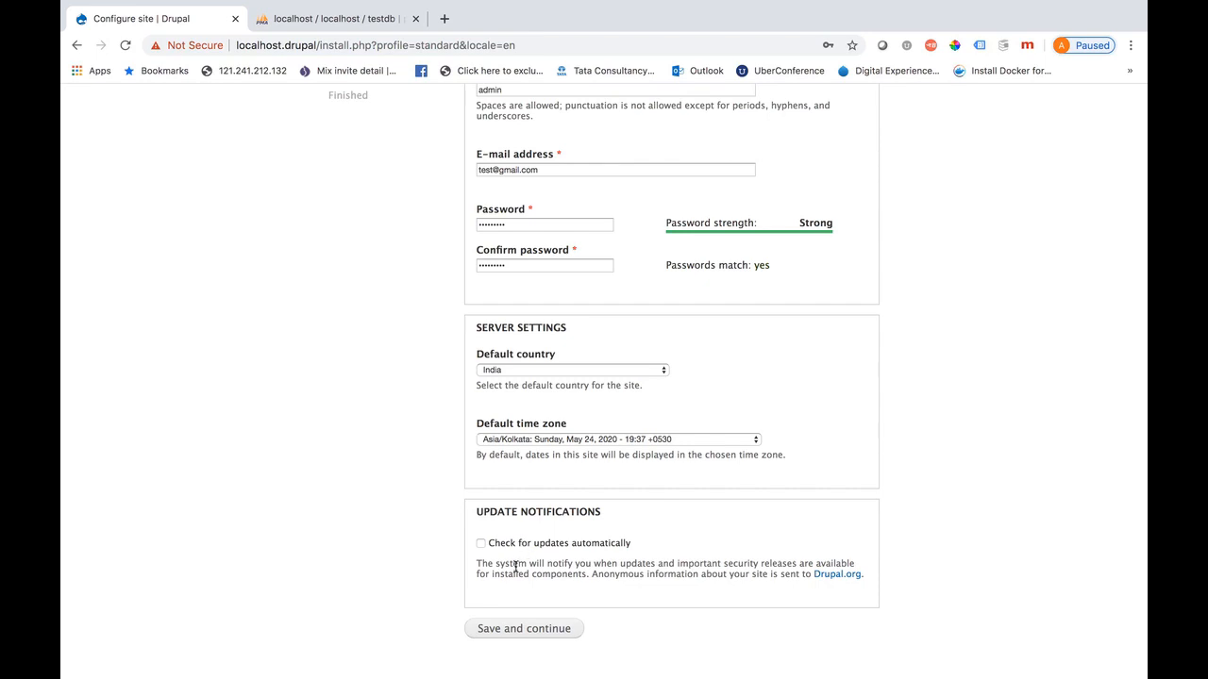
click(507, 630)
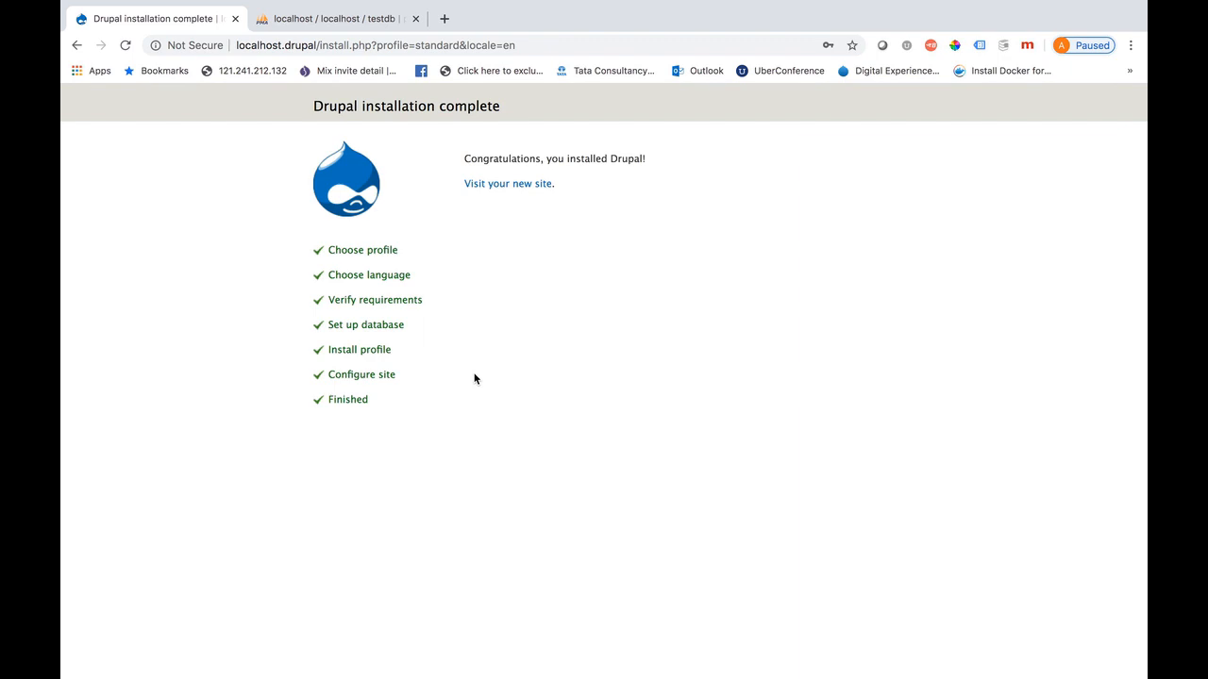
Visit the new site's Welcome to localhost.drupal home page, then switch back to phpMyAdmin
click(513, 184)
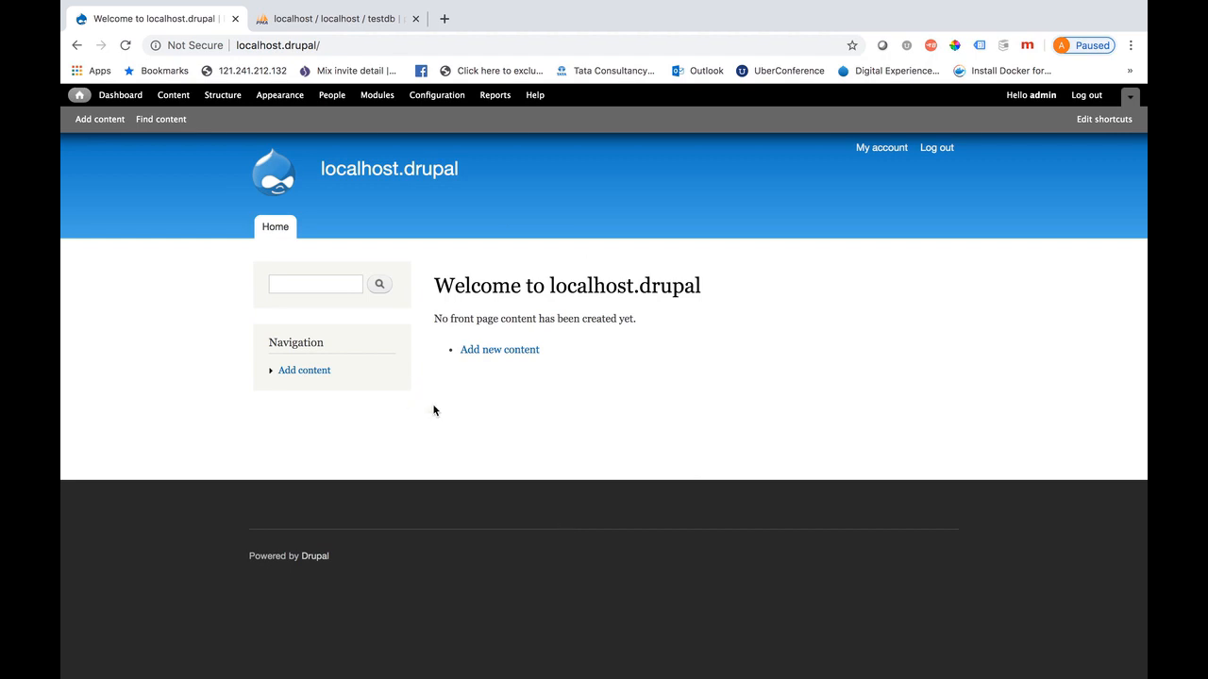
mouse_move(385, 15)
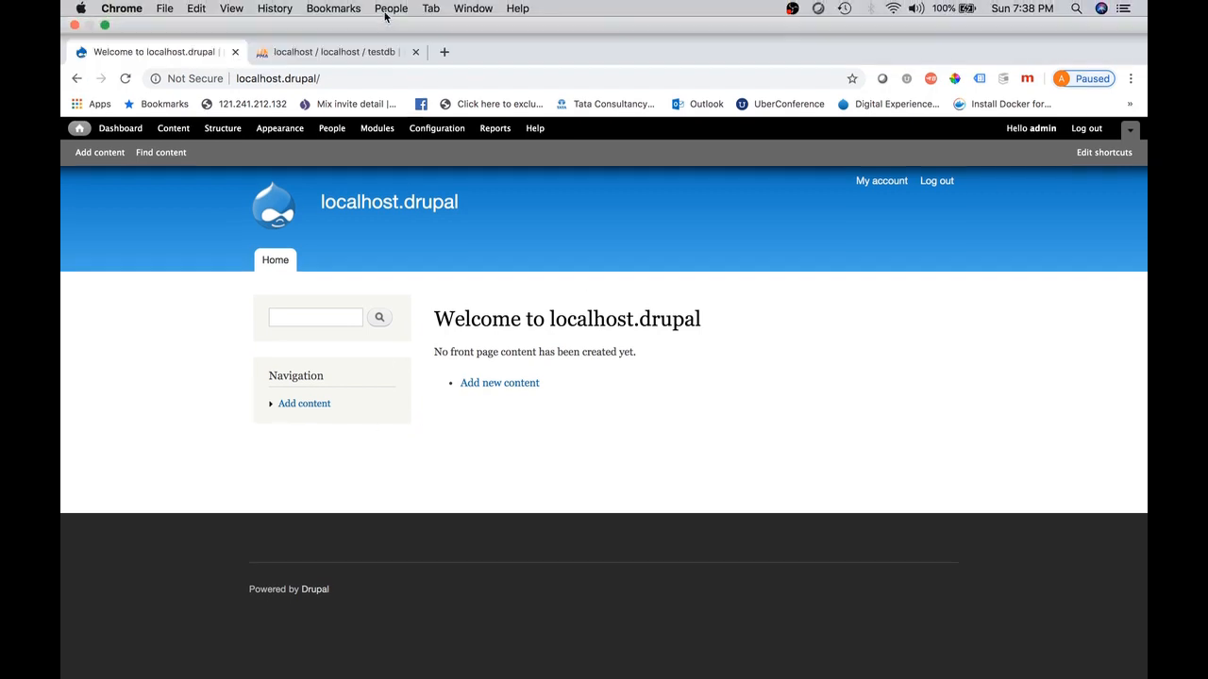
click(343, 55)
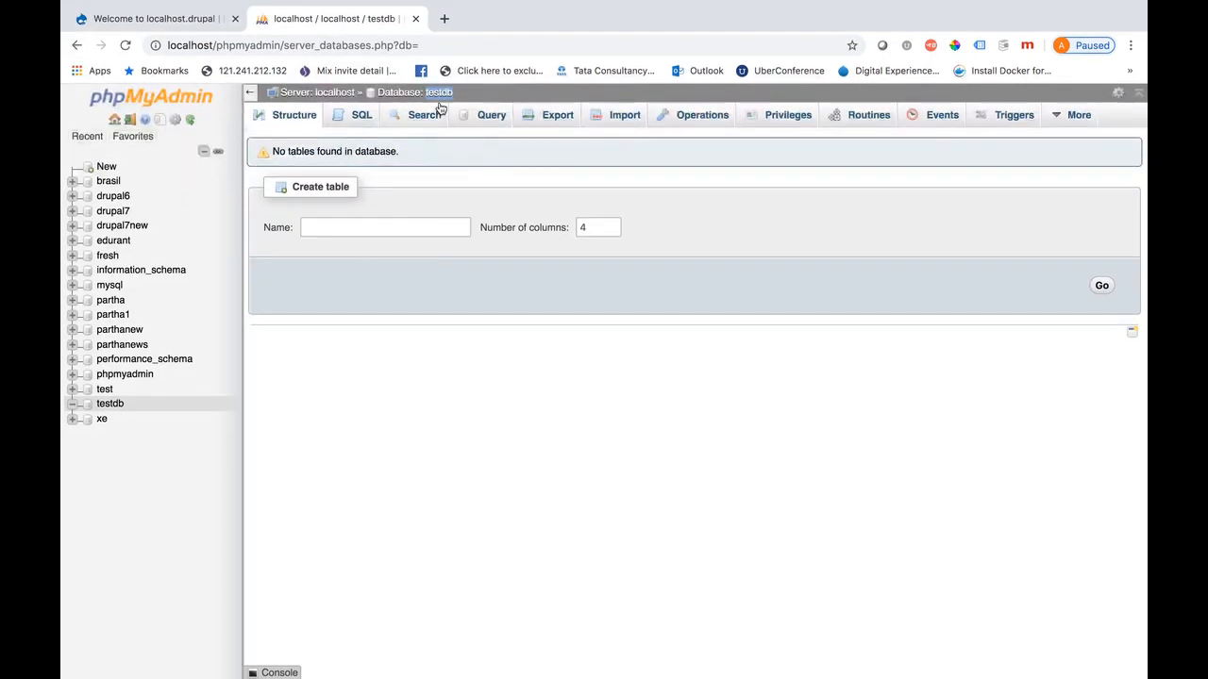
Browse the Drupal tables like actions and cache in testdb, then return to the site
click(439, 94)
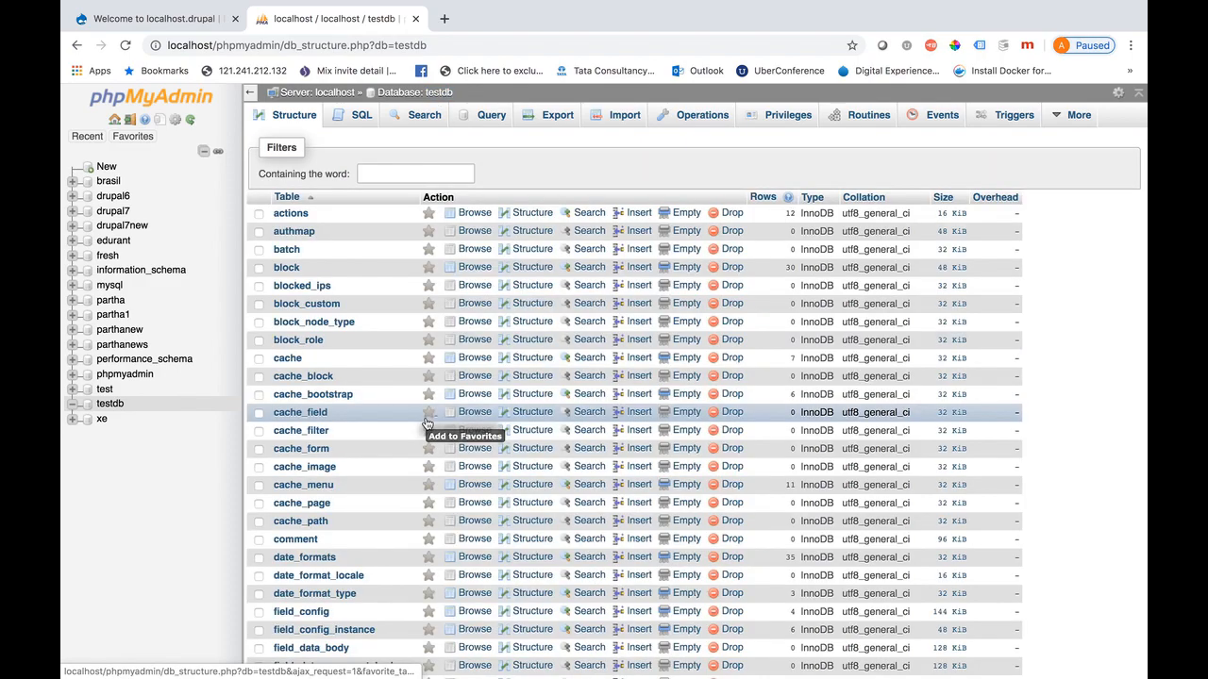
scroll(381, 615, down, 10)
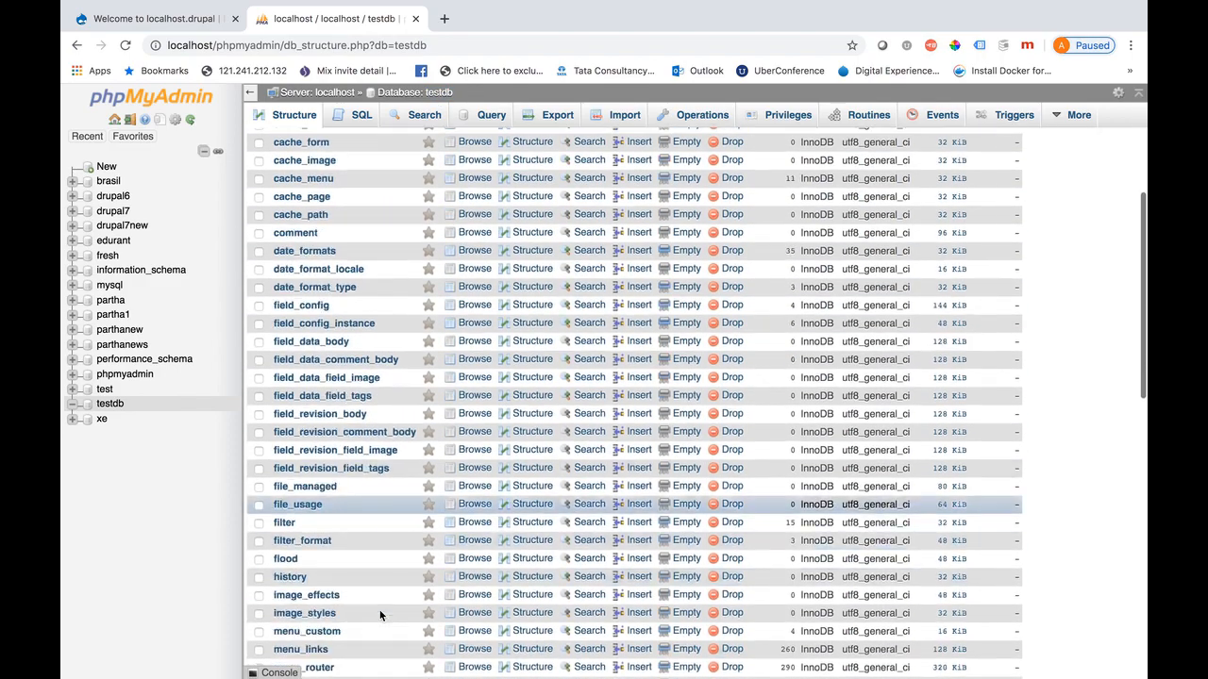
scroll(380, 616, down, 2)
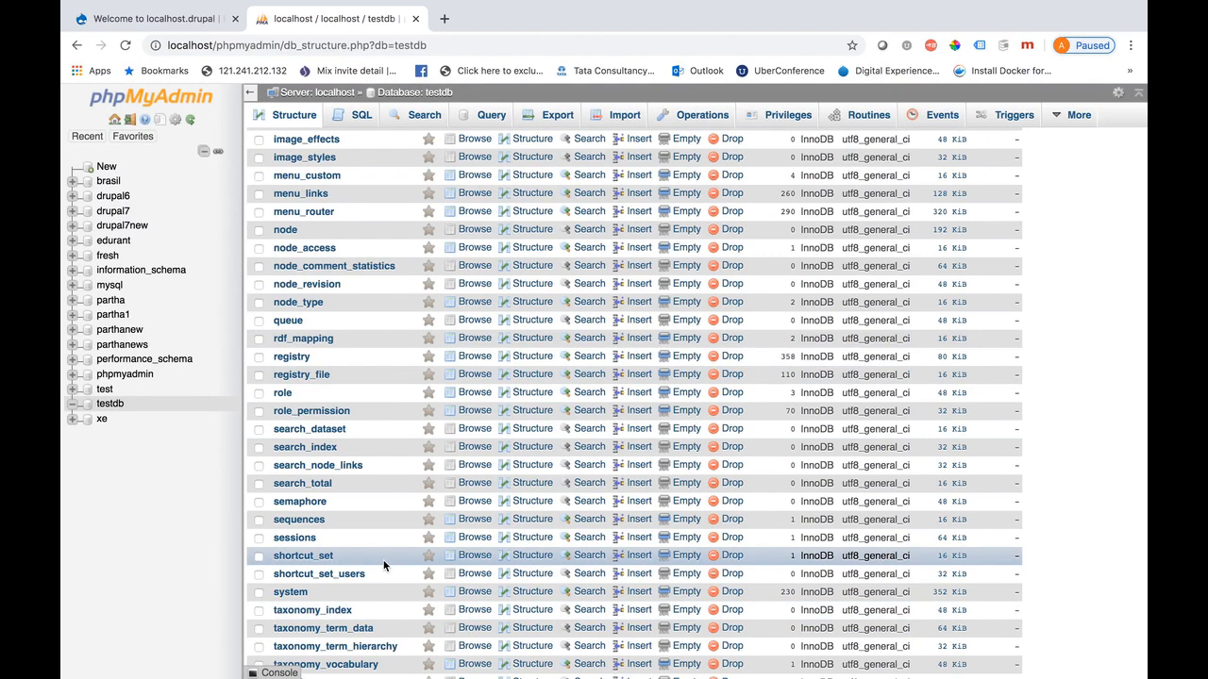
scroll(207, 519, up, 10)
scroll(557, 332, up, 3)
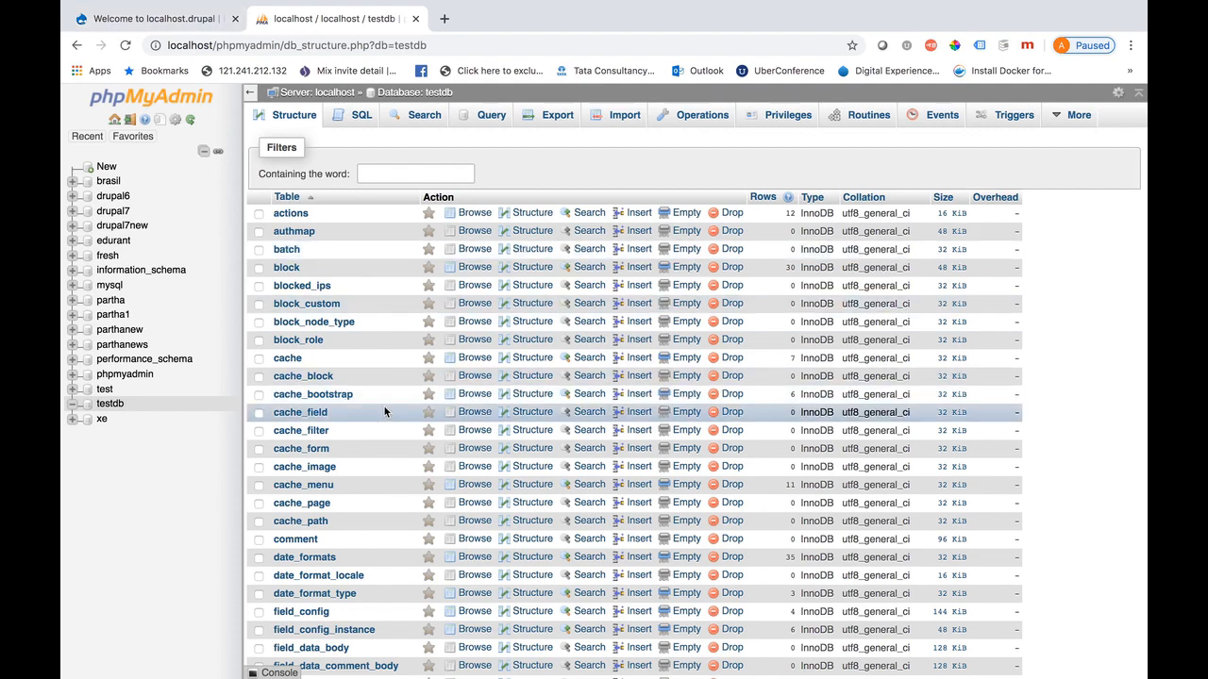
click(151, 18)
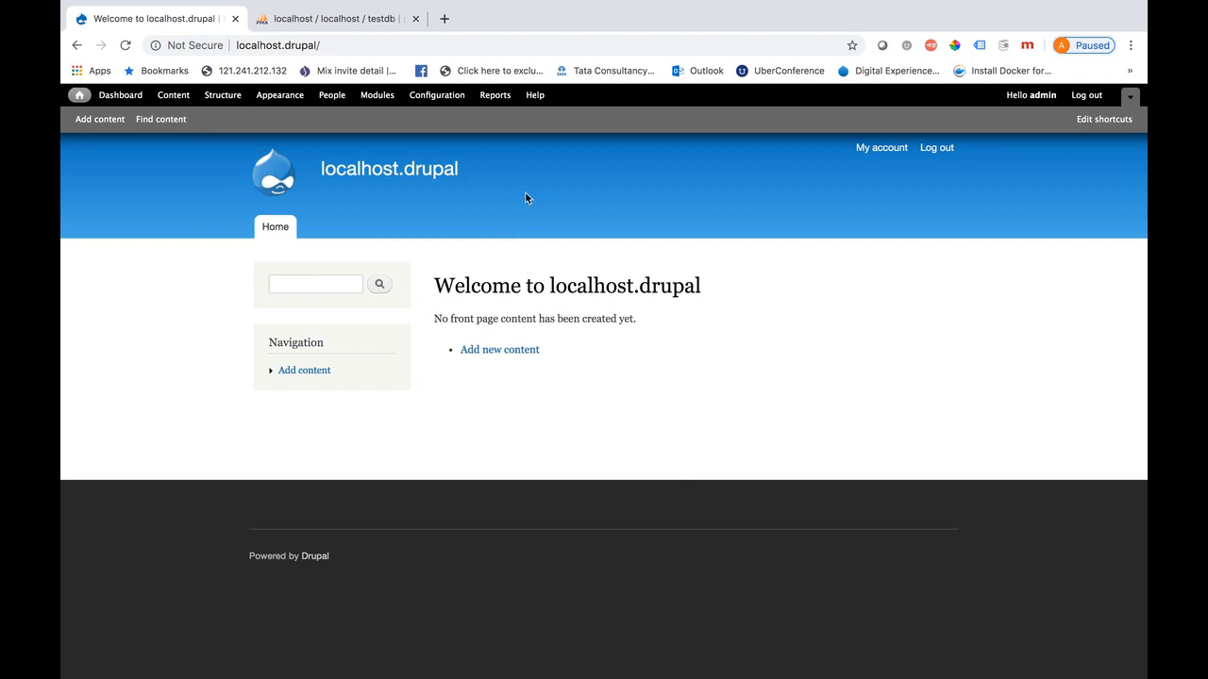
Reach the Add content type form through Structure > Content types
mouse_move(346, 671)
click(102, 120)
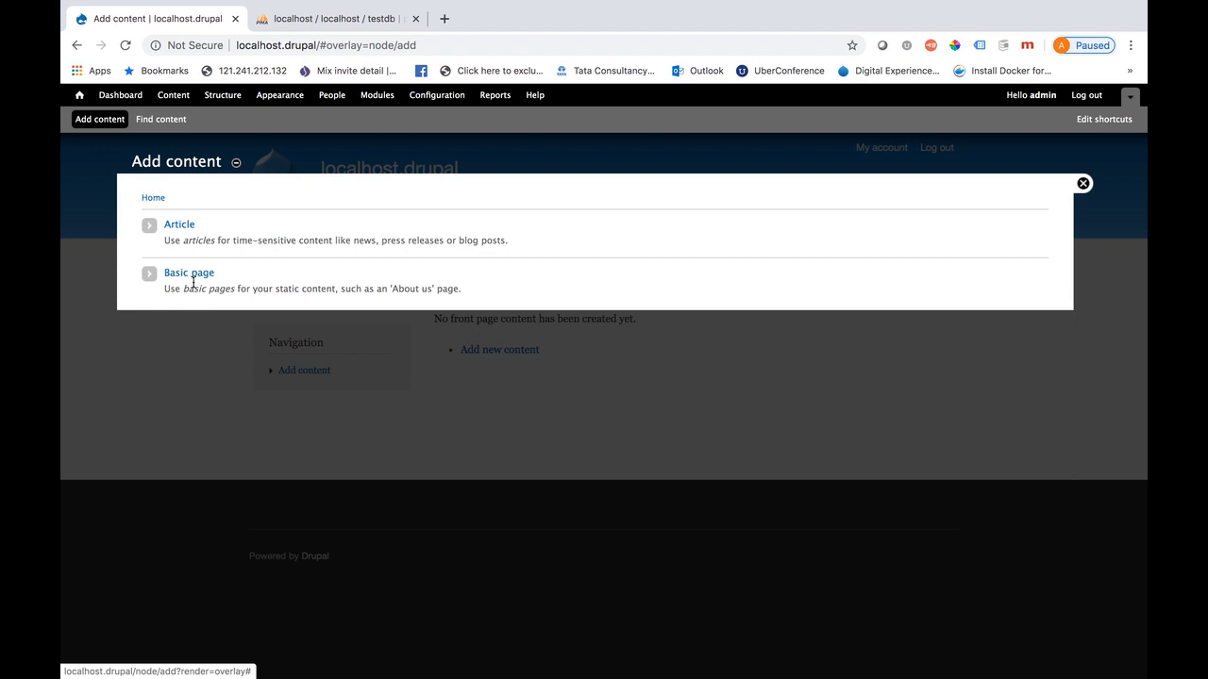
click(223, 96)
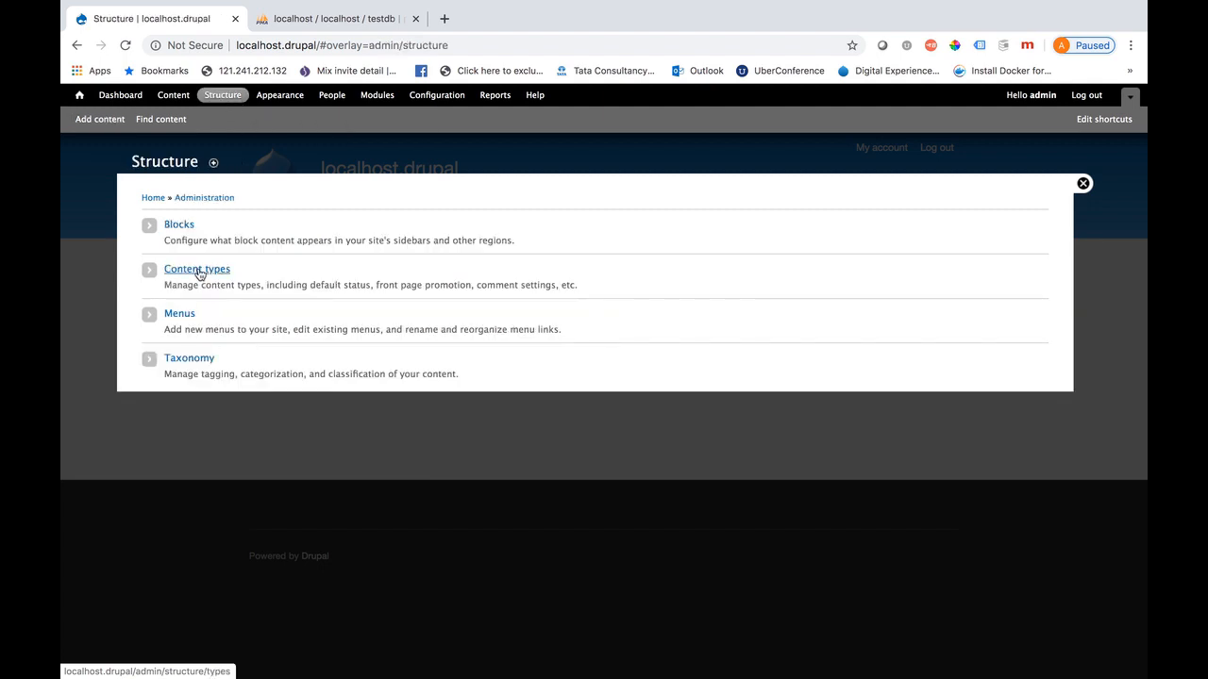
click(199, 274)
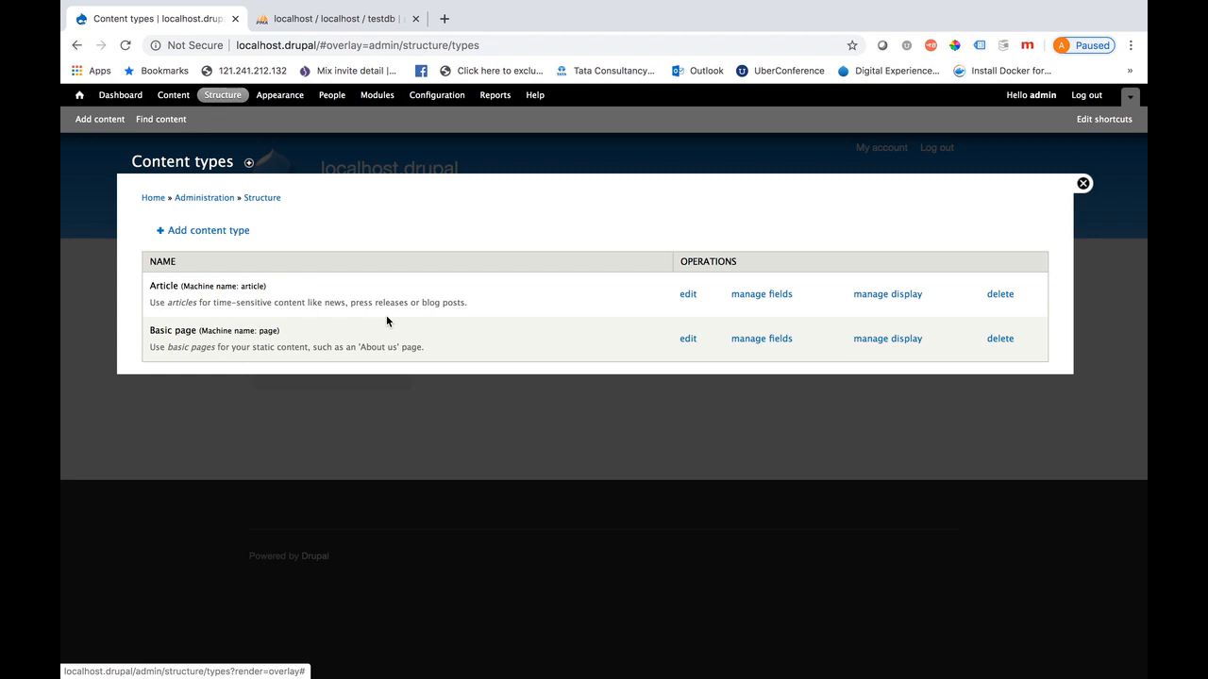
click(232, 233)
Save a content type named News and see it listed under Add content
click(196, 271)
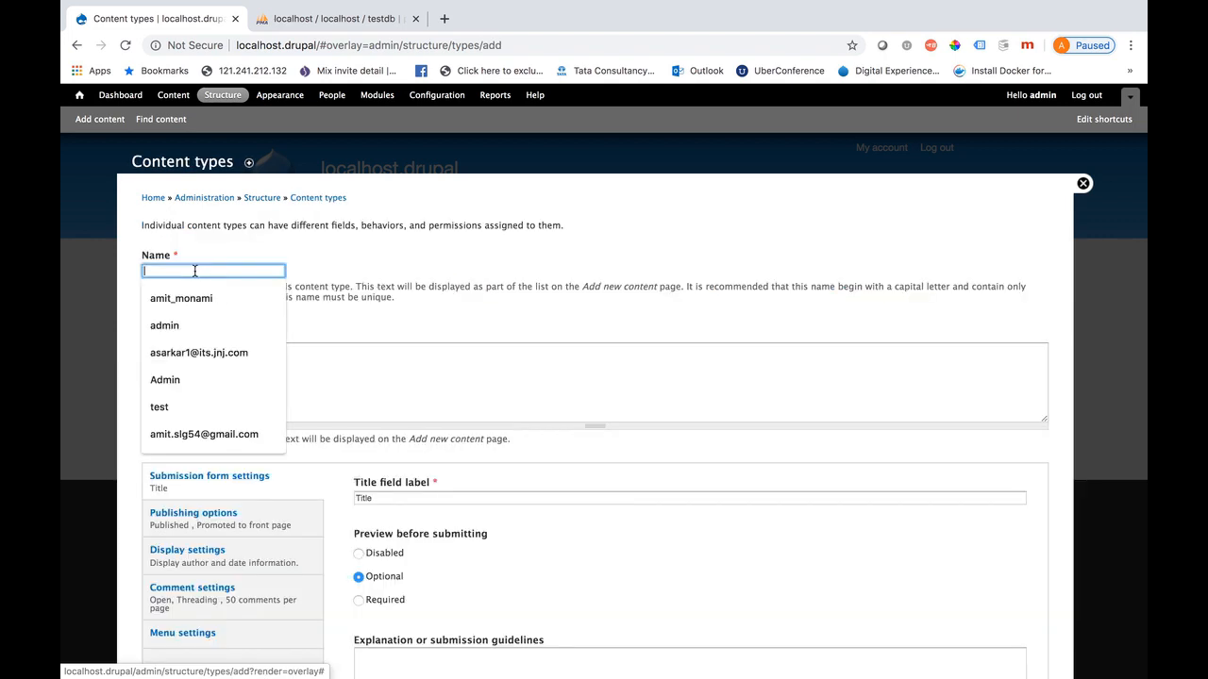
text(News)
click(216, 362)
scroll(347, 472, down, 5)
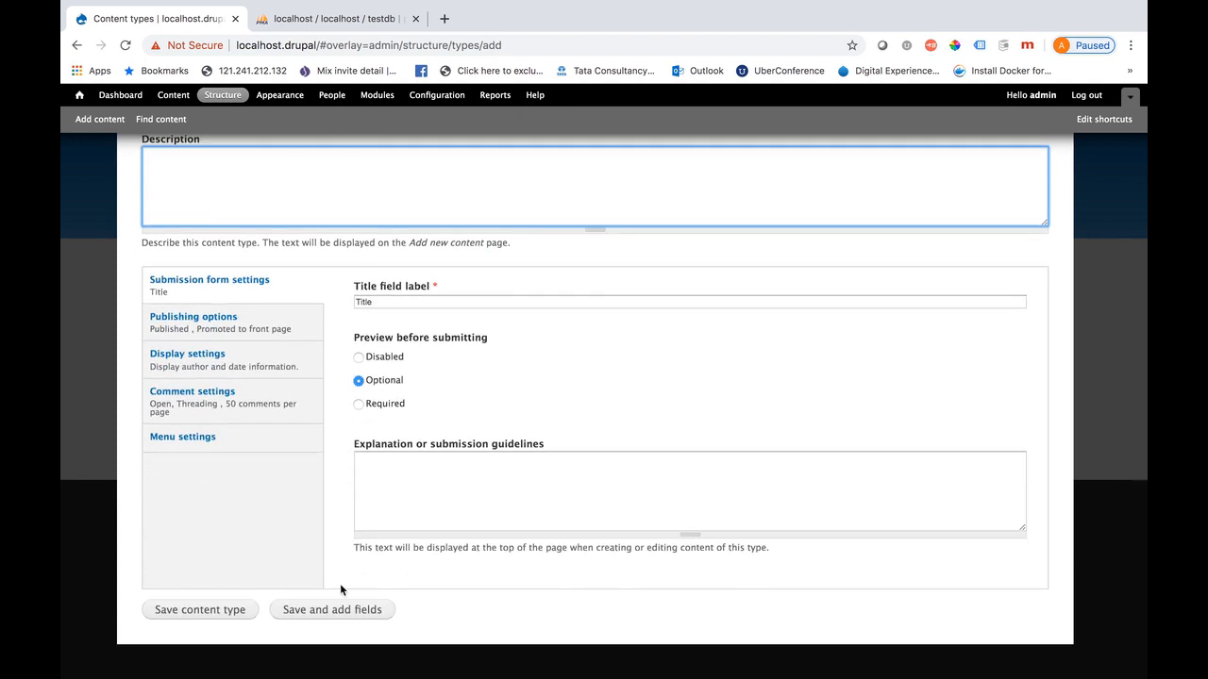
click(183, 611)
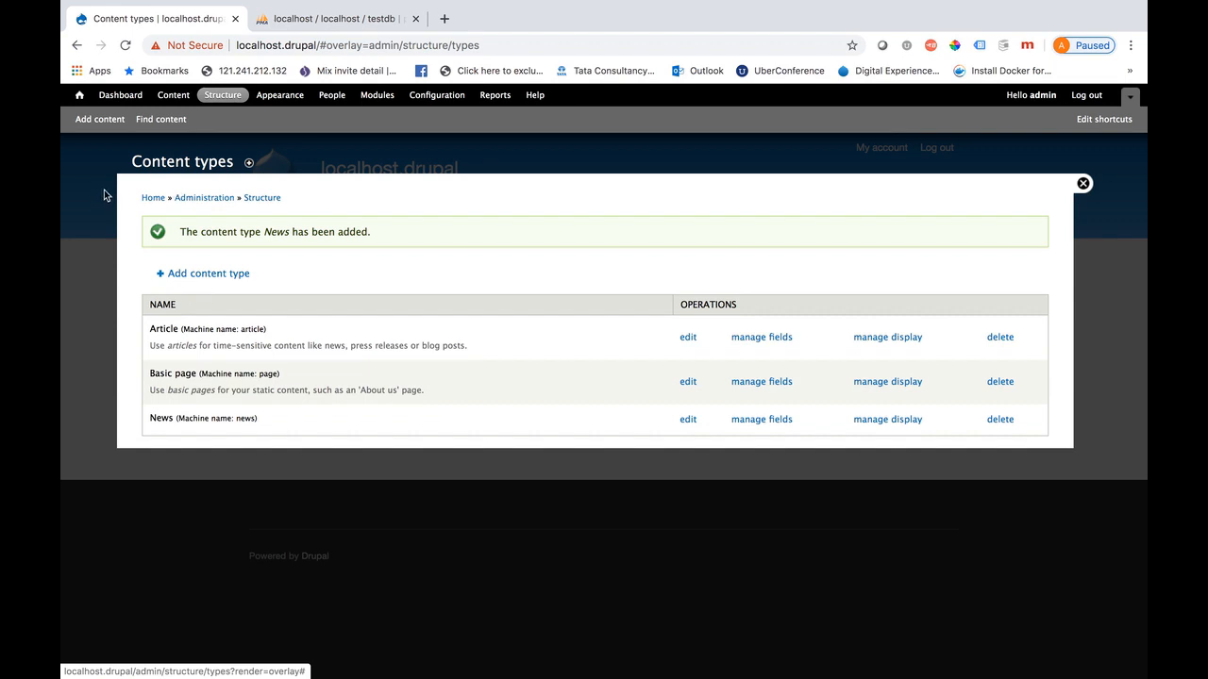
click(104, 121)
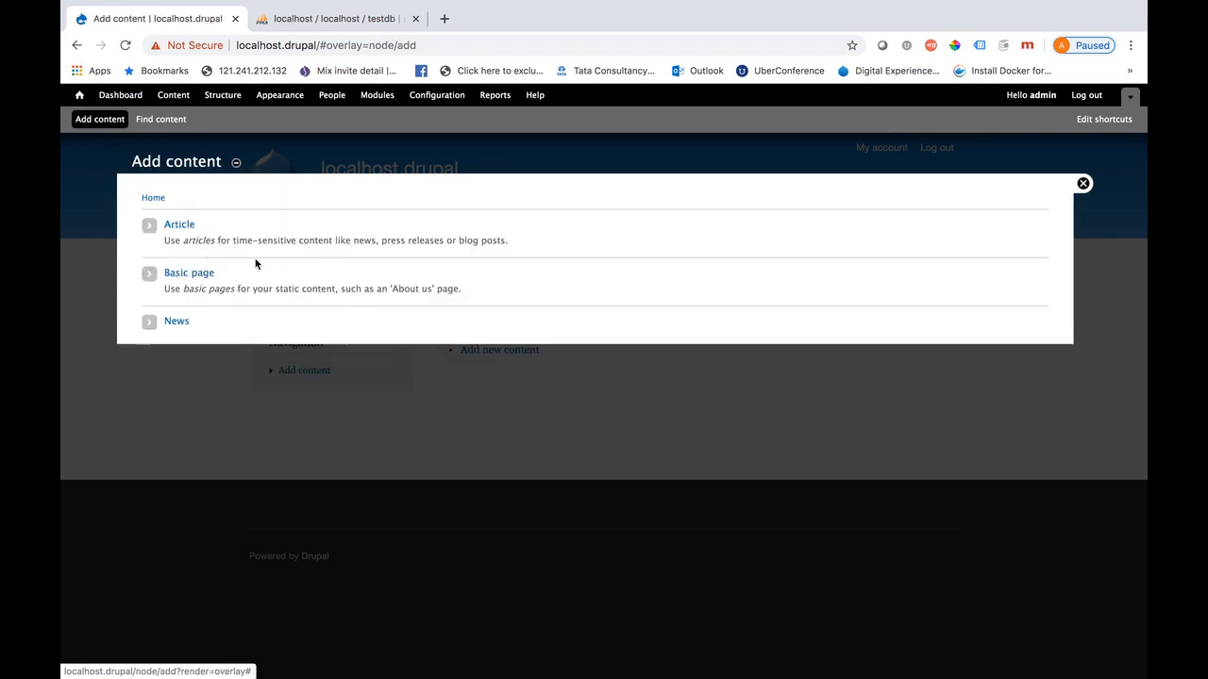
Start a News item titled News1 with body 'test descriotn for my first content'
click(180, 326)
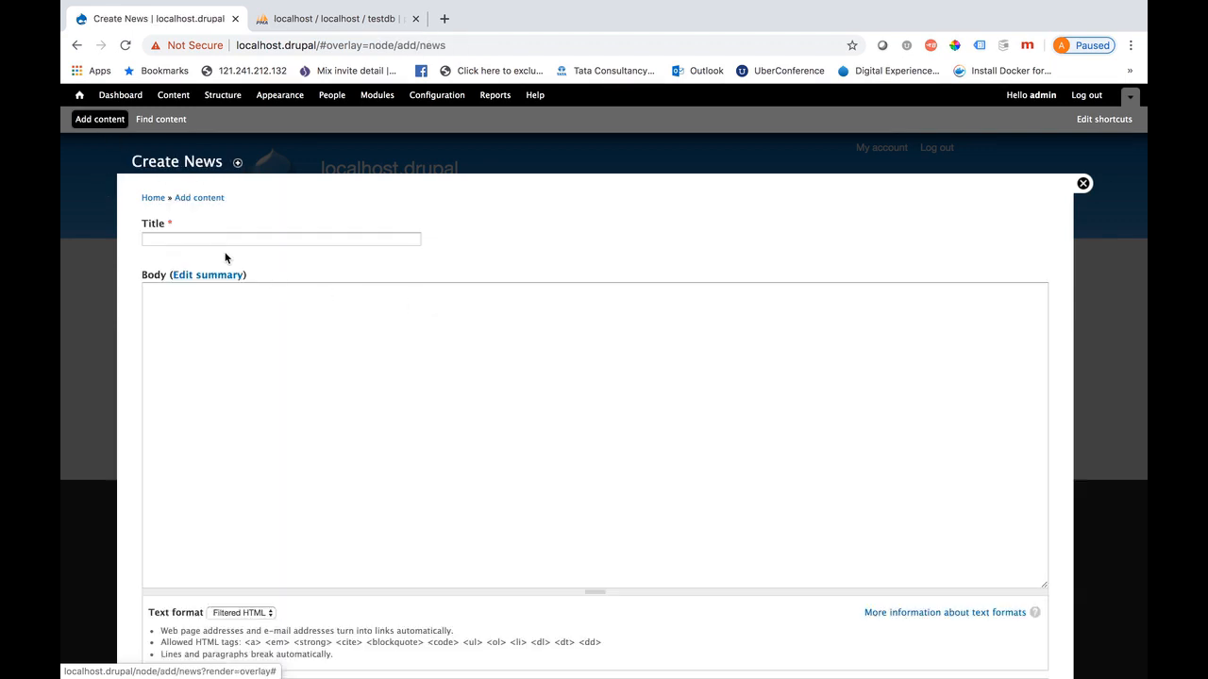
click(215, 238)
text(News1)
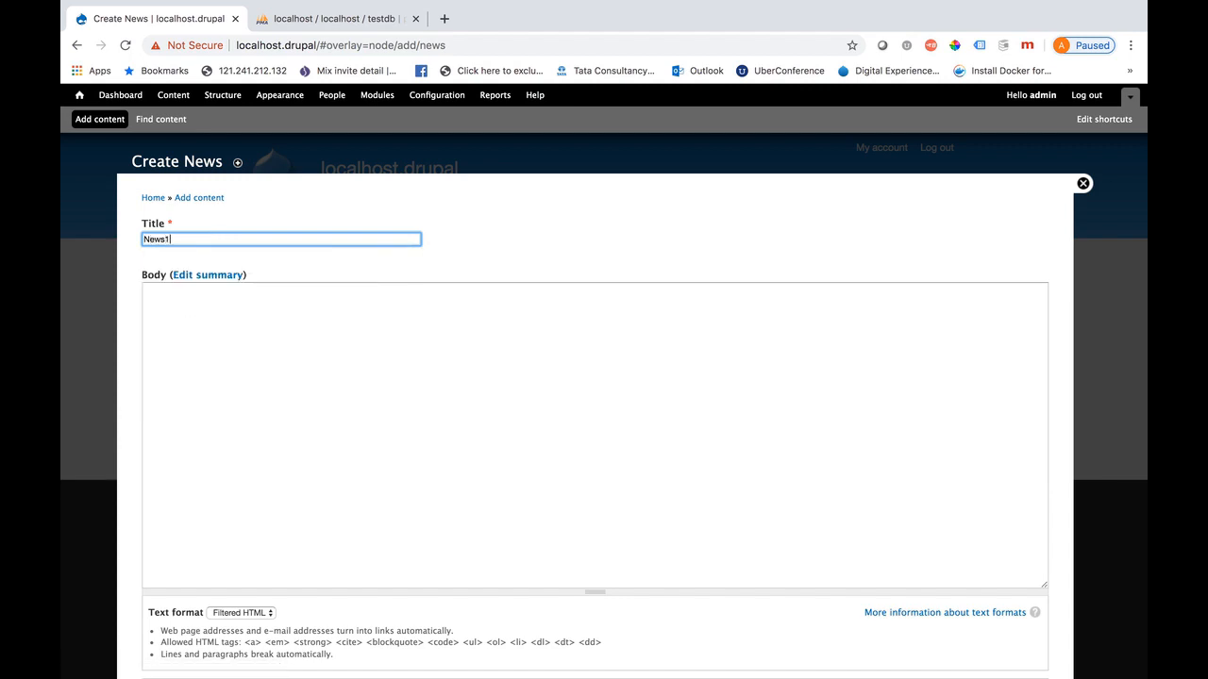
click(236, 343)
text(test)
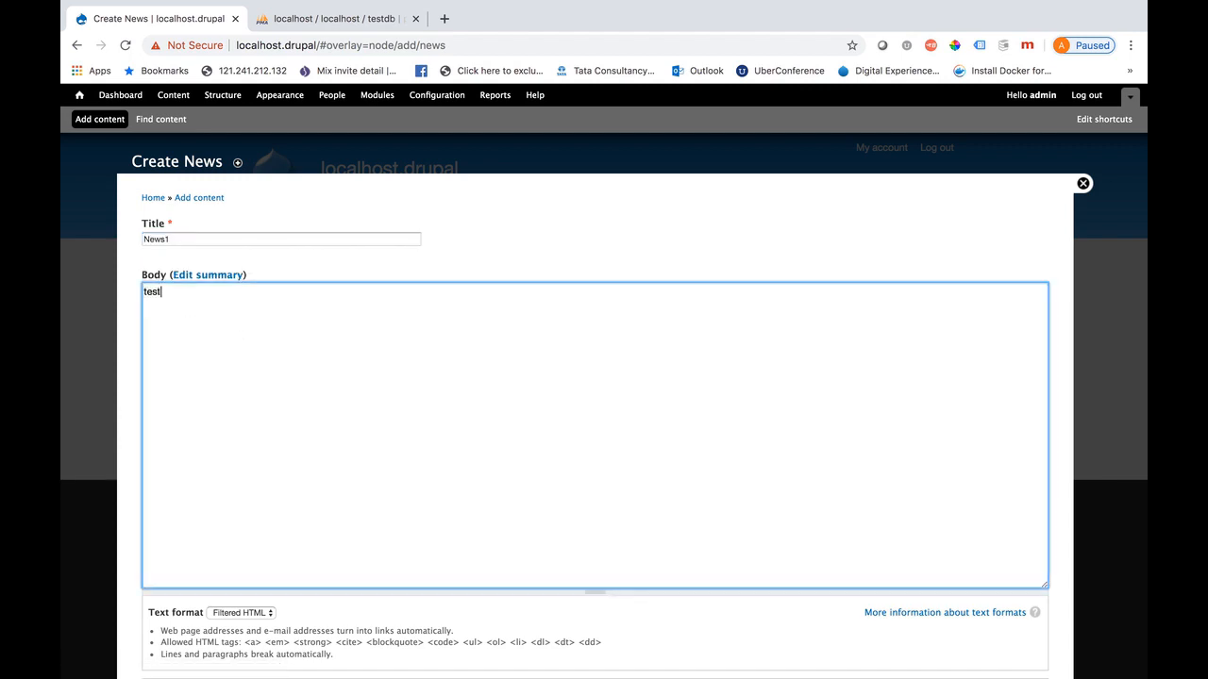
text( descriotn for my first content)
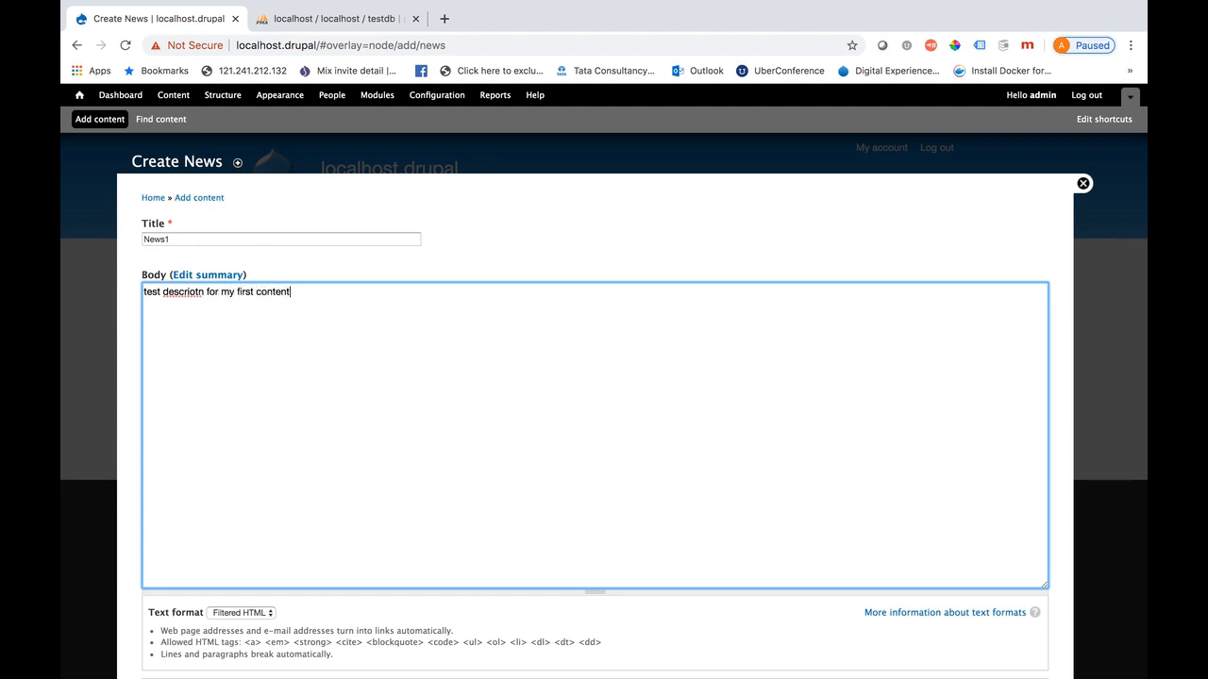
right_click(191, 295)
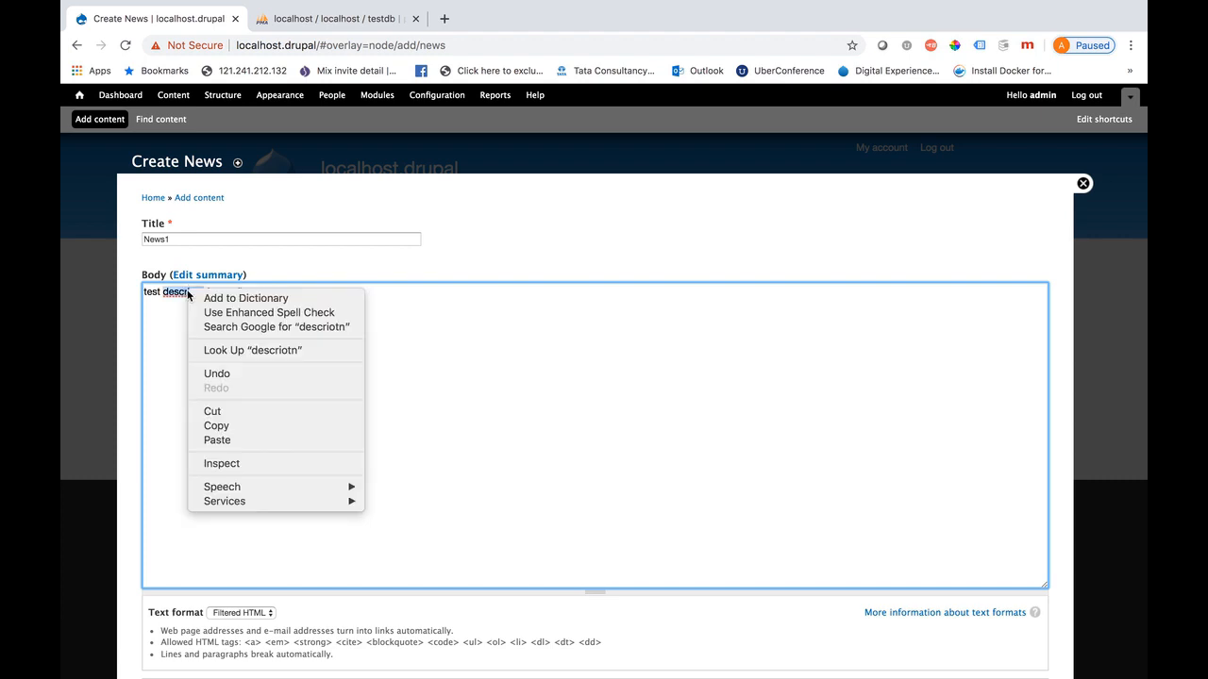
click(476, 346)
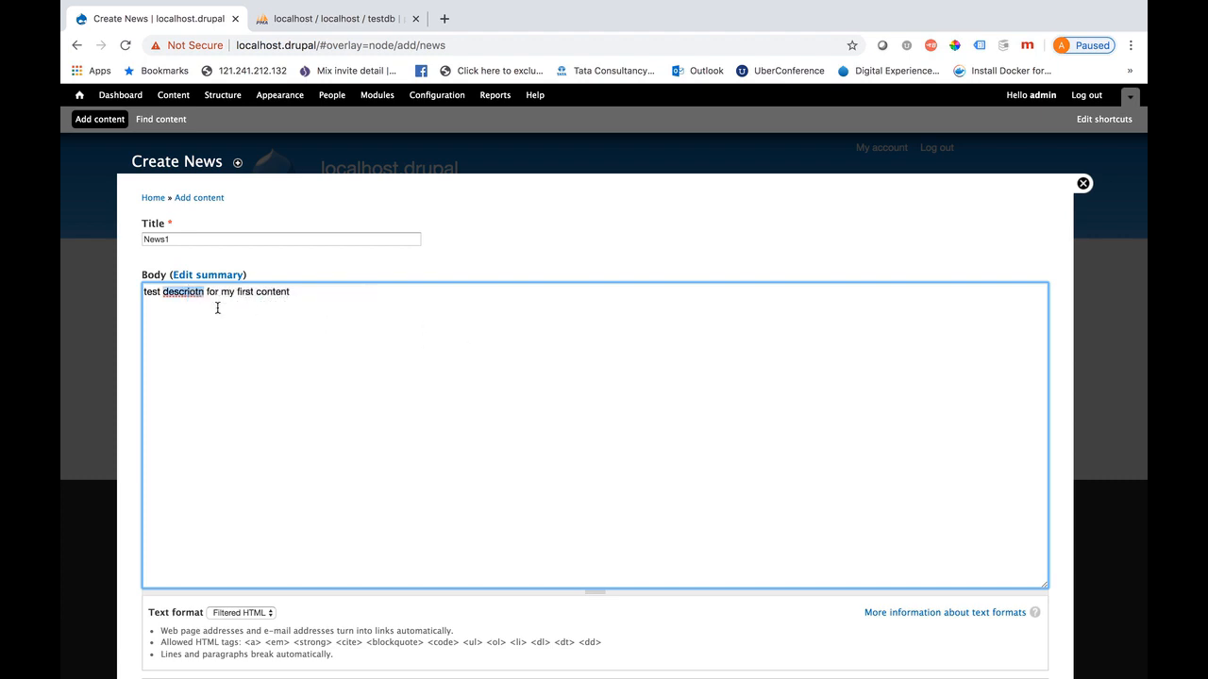
Switch the body text format to Full HTML
scroll(267, 437, down, 5)
click(263, 337)
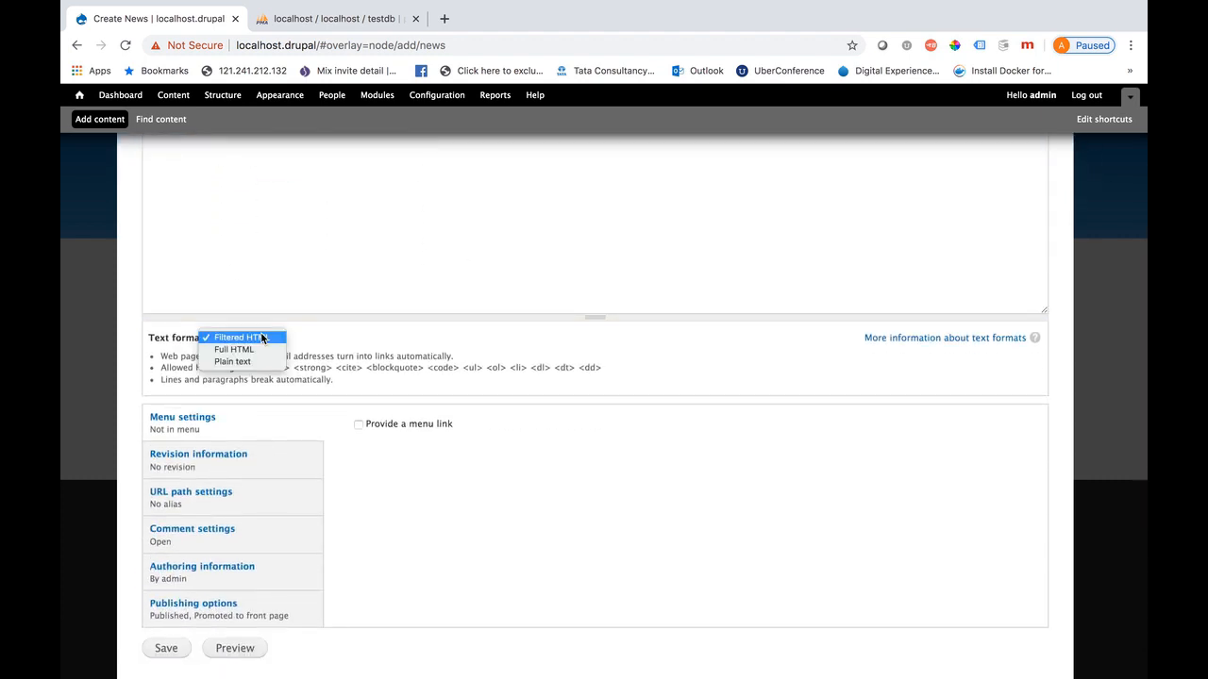
click(255, 350)
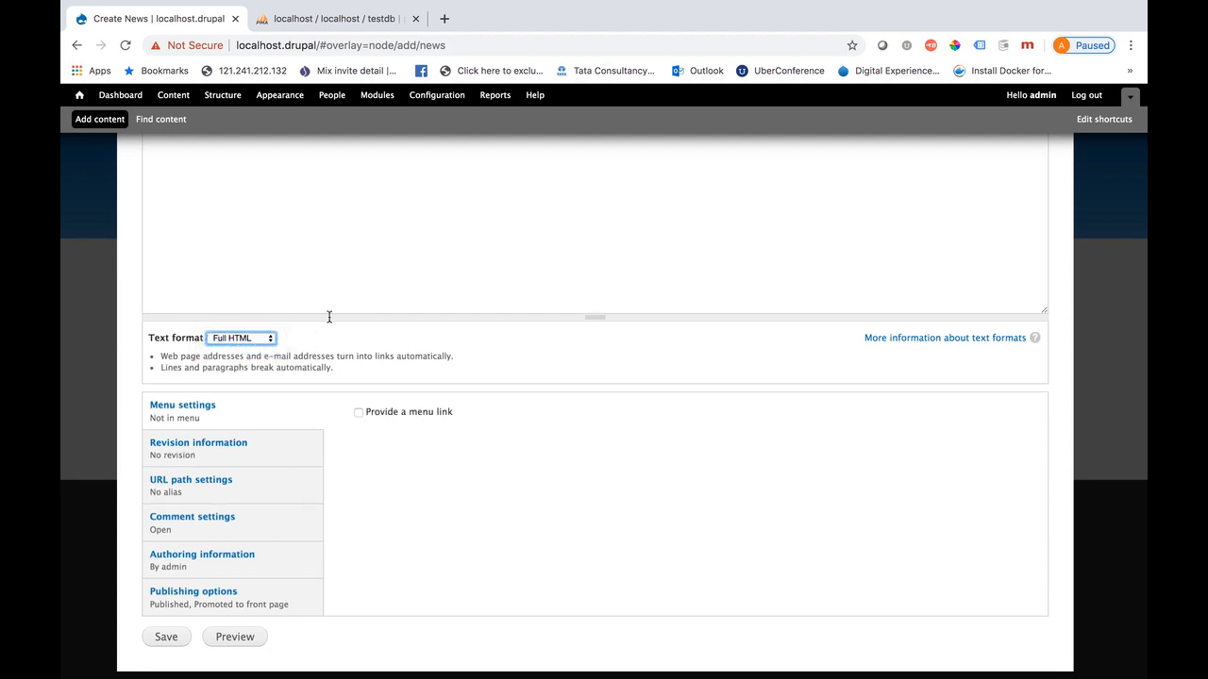
scroll(353, 343, up, 4)
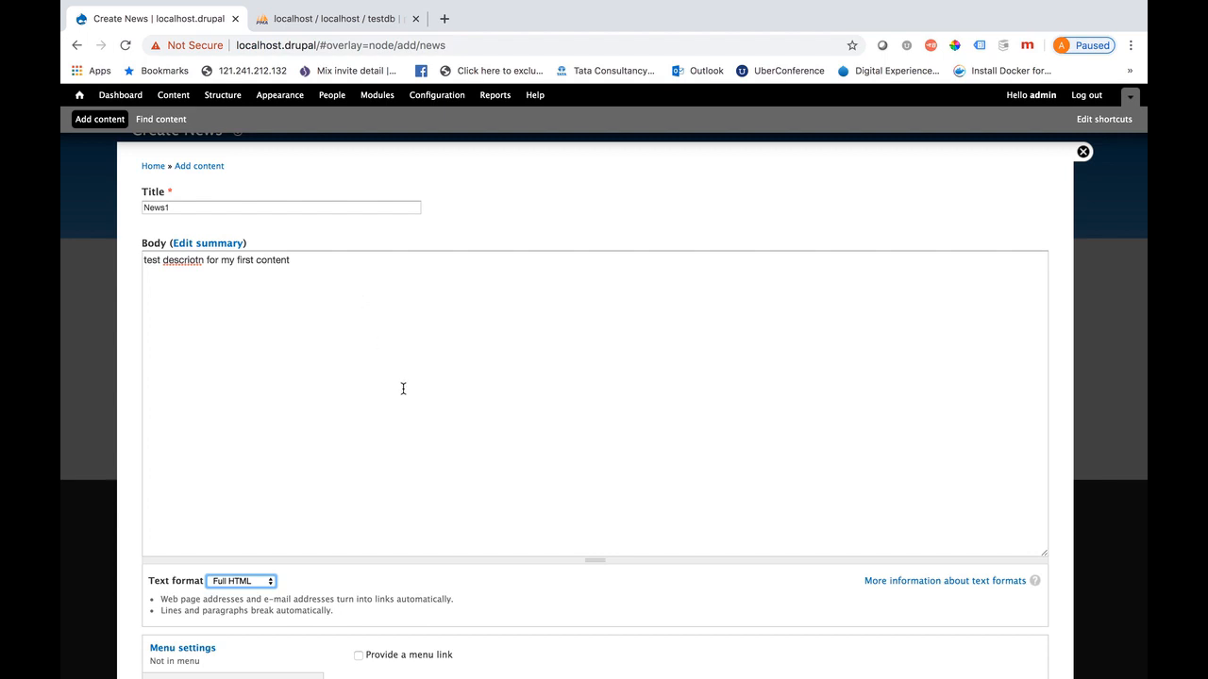
scroll(380, 343, down, 5)
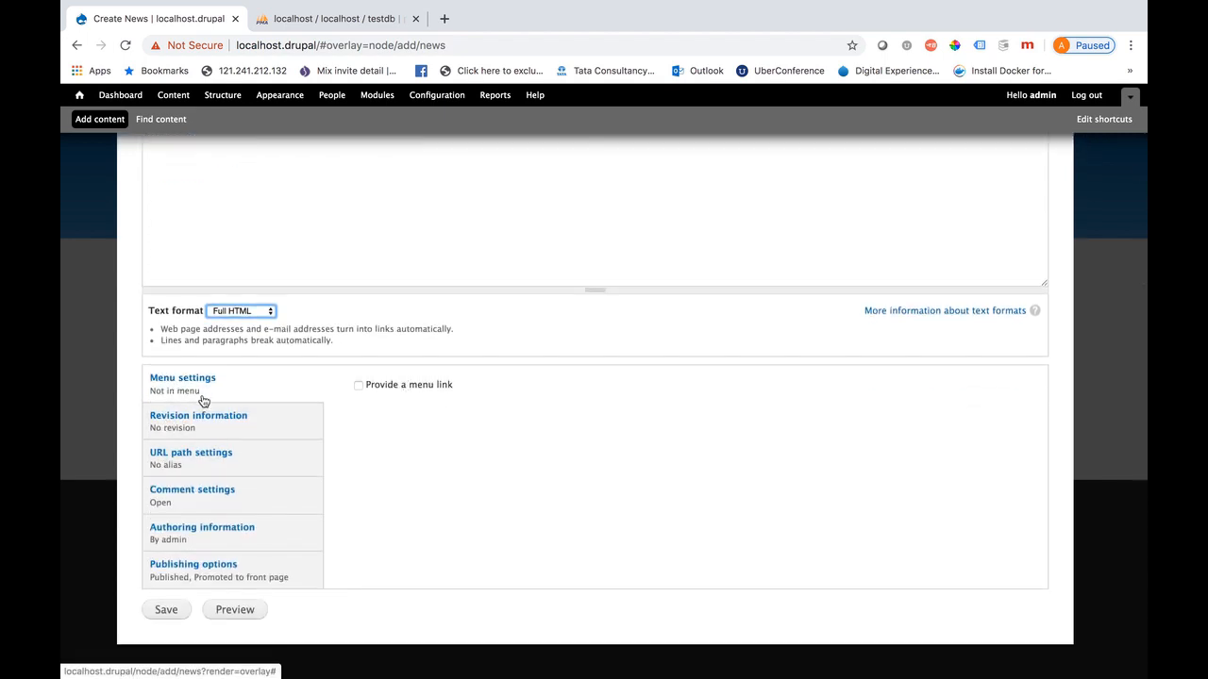
Give News1 a menu link under <Main menu> and the URL alias news1, then save it
click(359, 386)
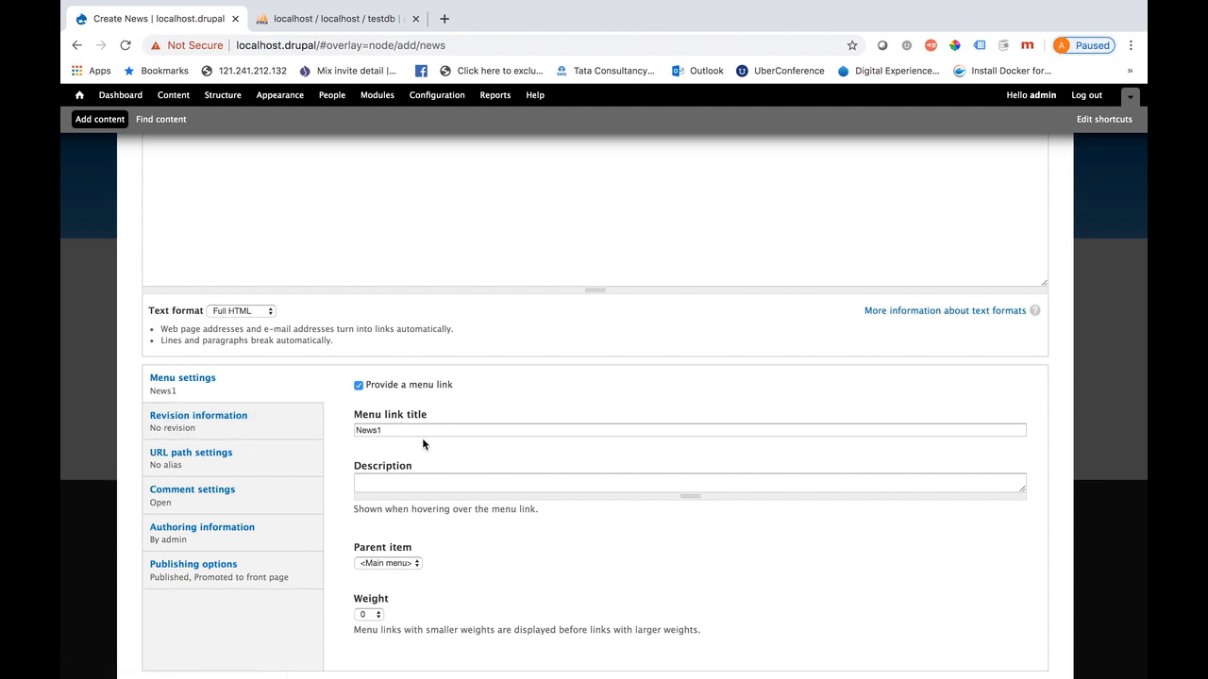
click(407, 564)
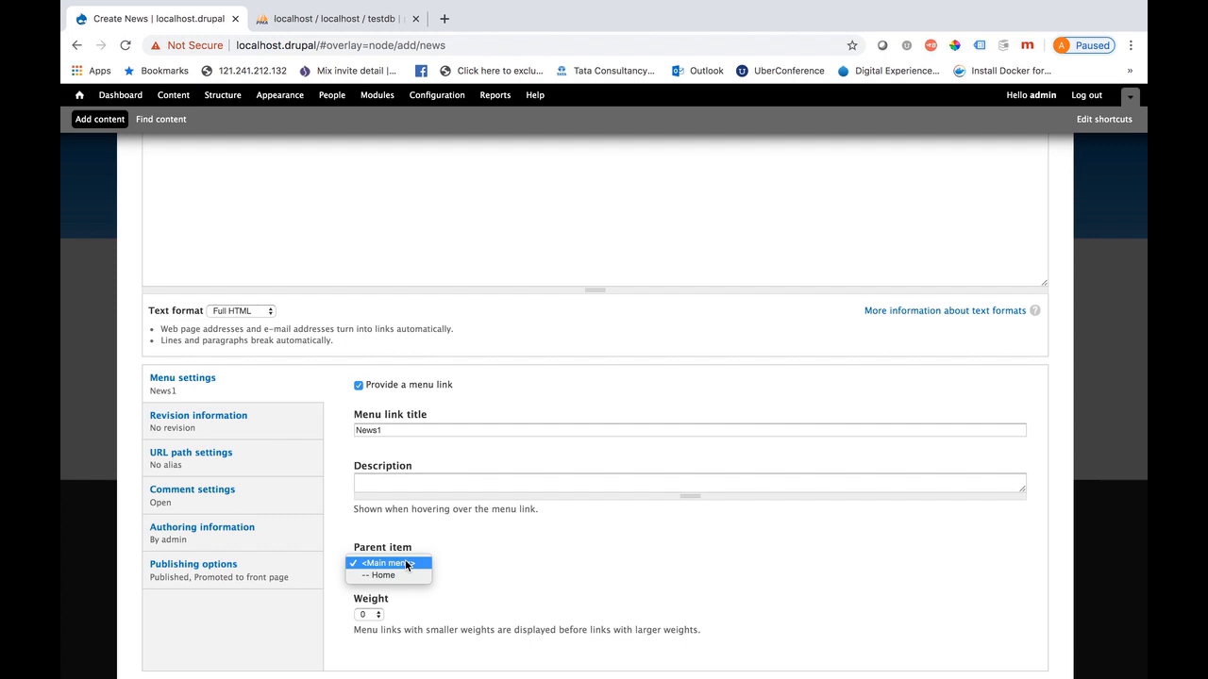
click(487, 545)
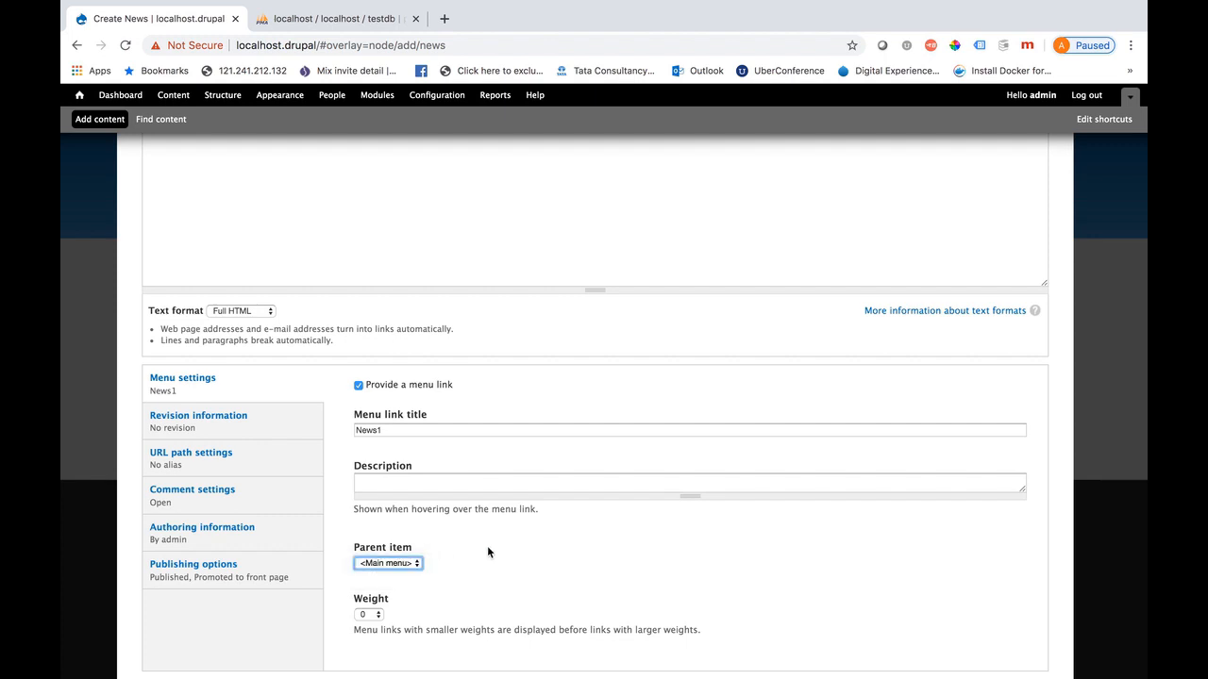
click(228, 469)
click(400, 401)
text(news1)
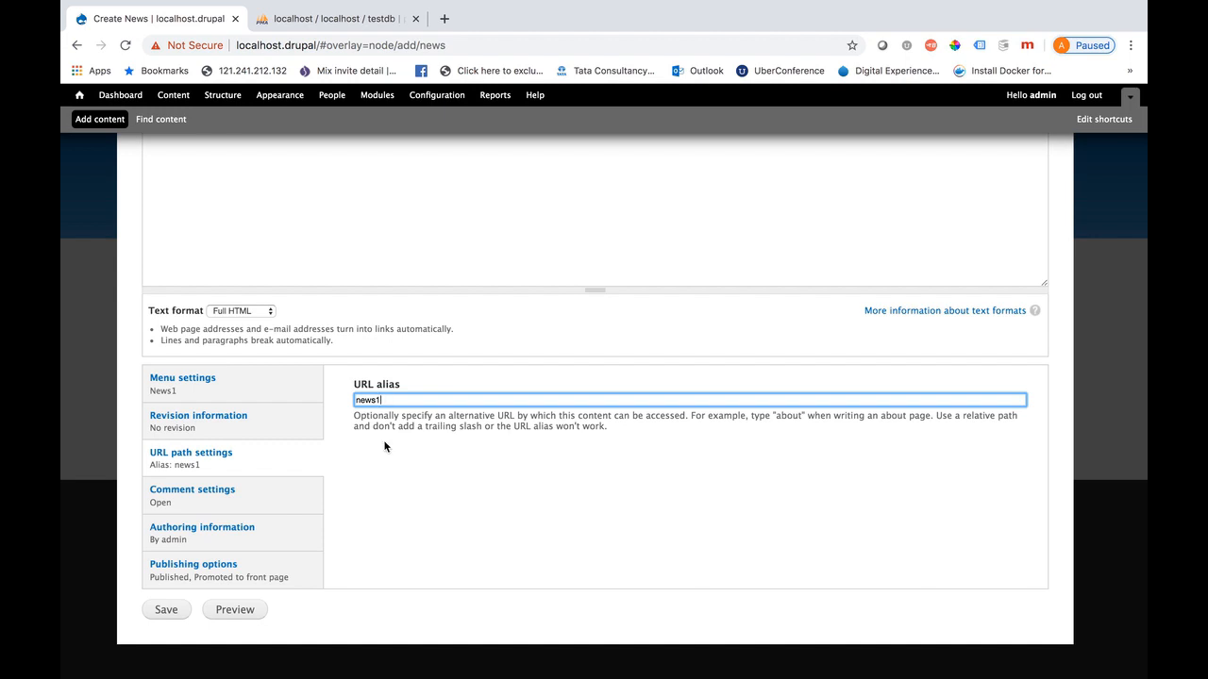
click(167, 609)
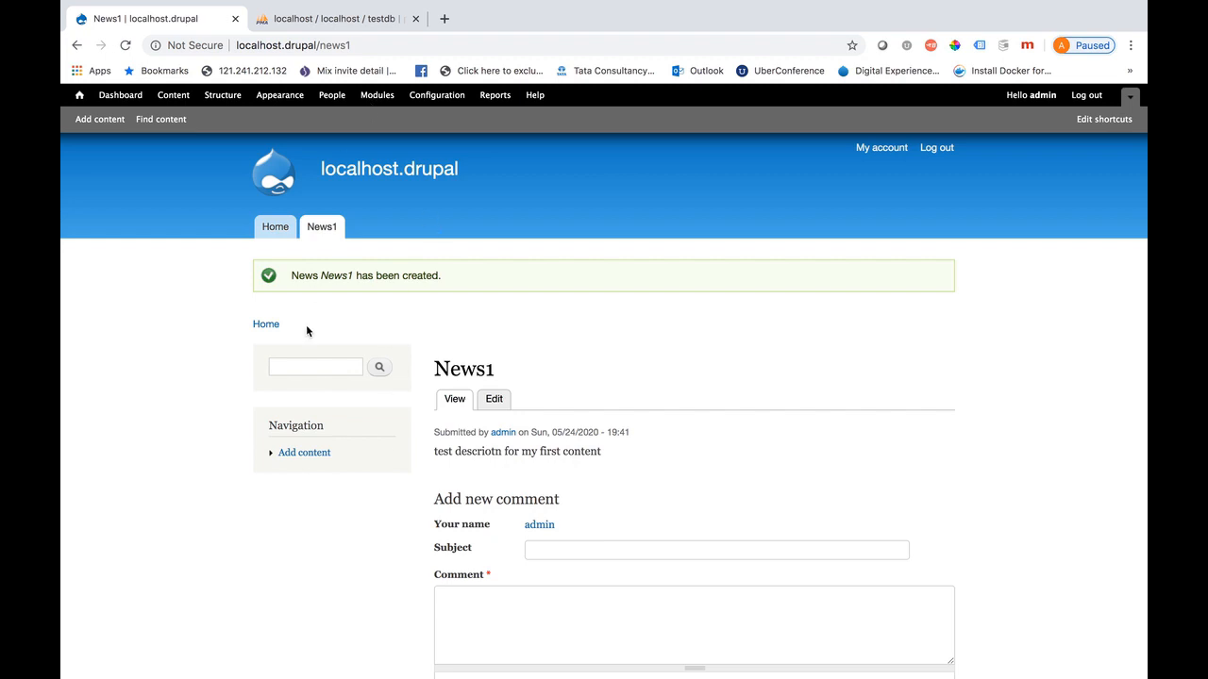
Review the News1 page at its news1 alias and its comment form, then open Structure administration
double_click(330, 45)
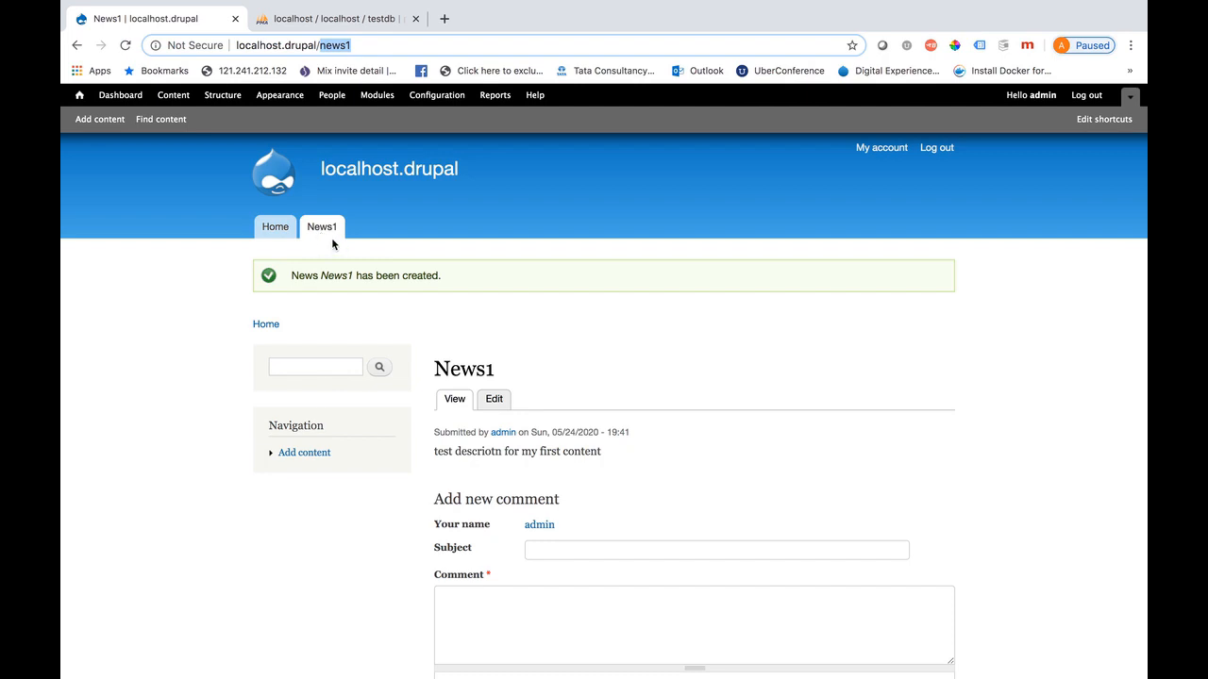
click(539, 549)
click(506, 621)
scroll(507, 622, down, 2)
scroll(507, 622, down, 2)
scroll(507, 622, up, 5)
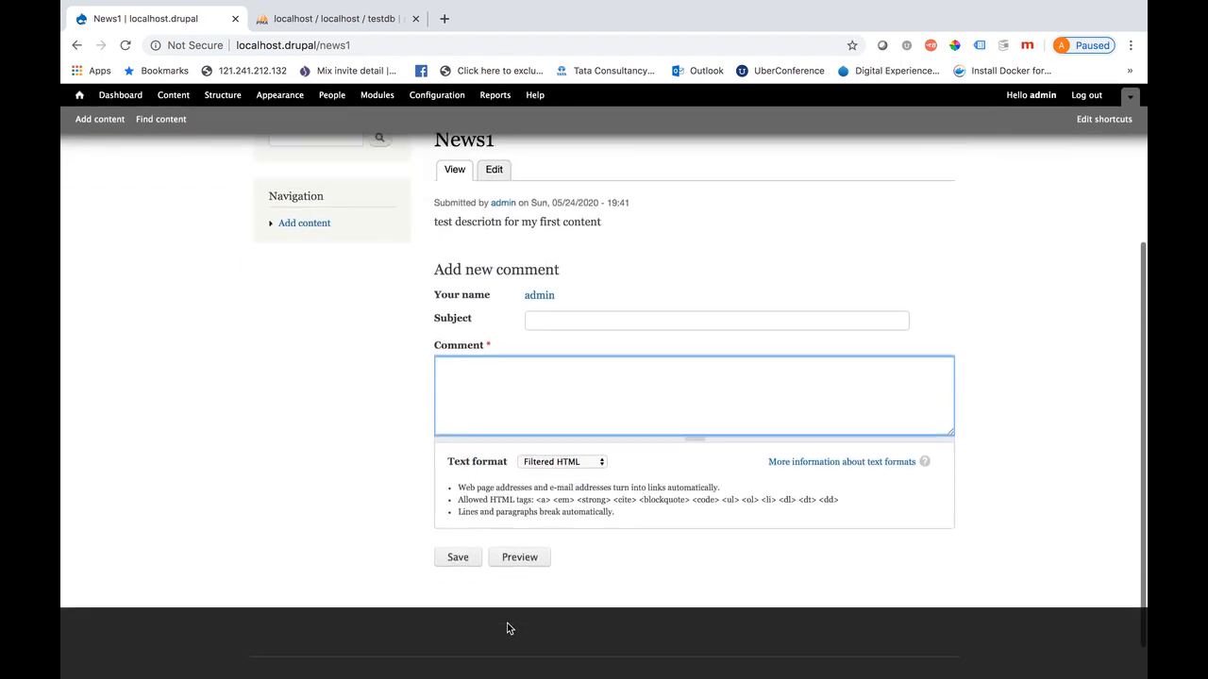
scroll(507, 622, down, 3)
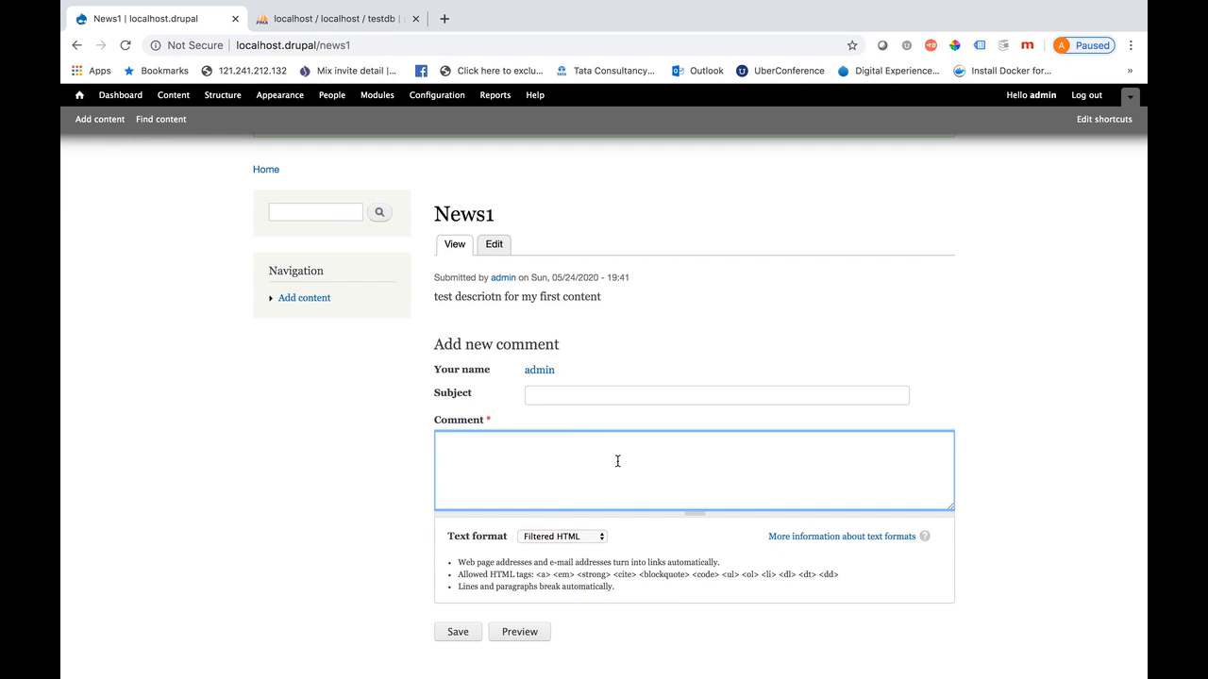
scroll(617, 461, up, 3)
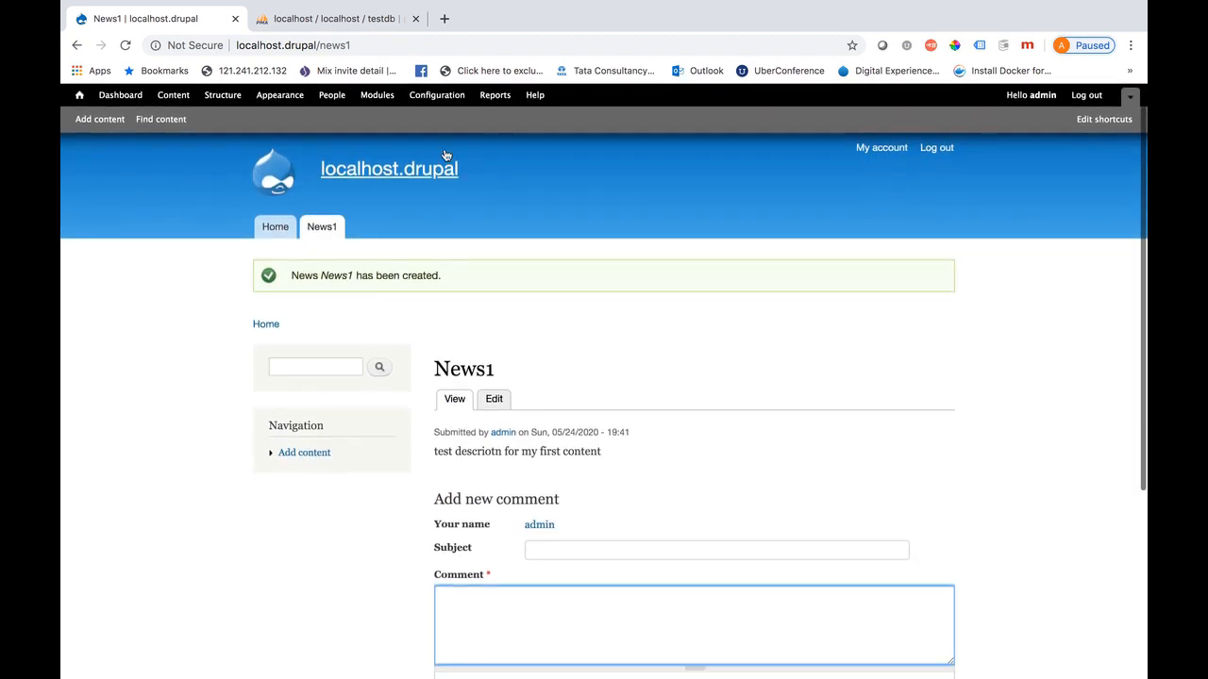
click(230, 98)
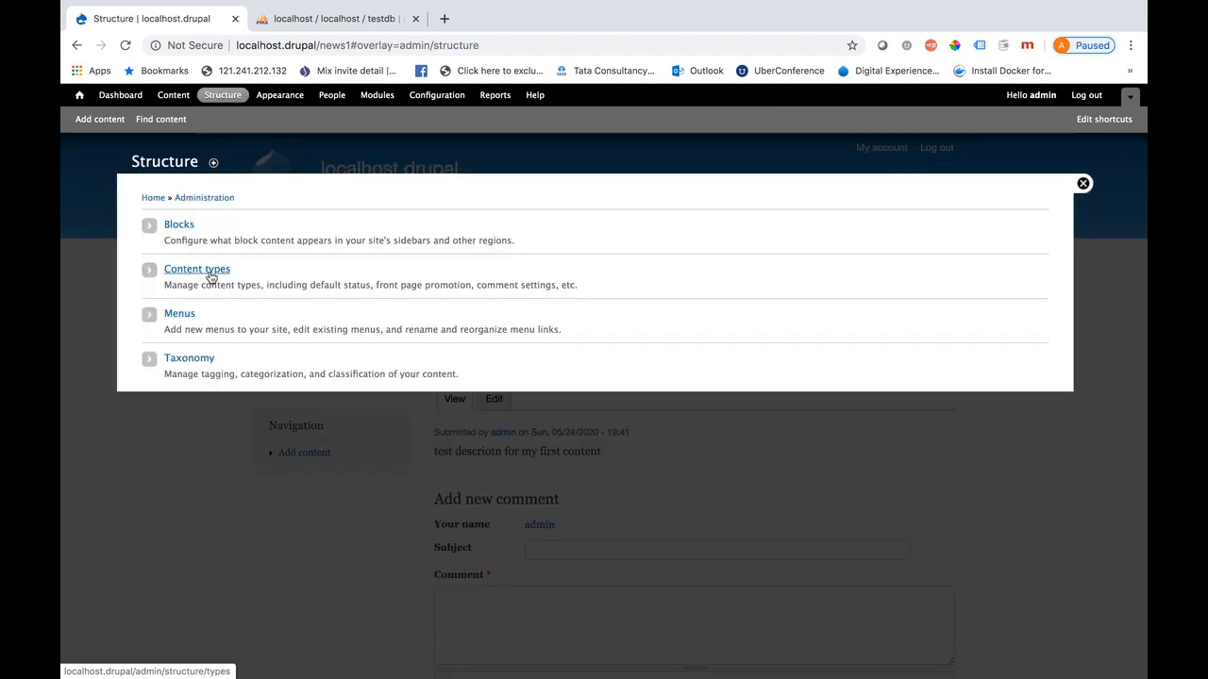
Edit the News content type and turn off display of author and date information
click(211, 277)
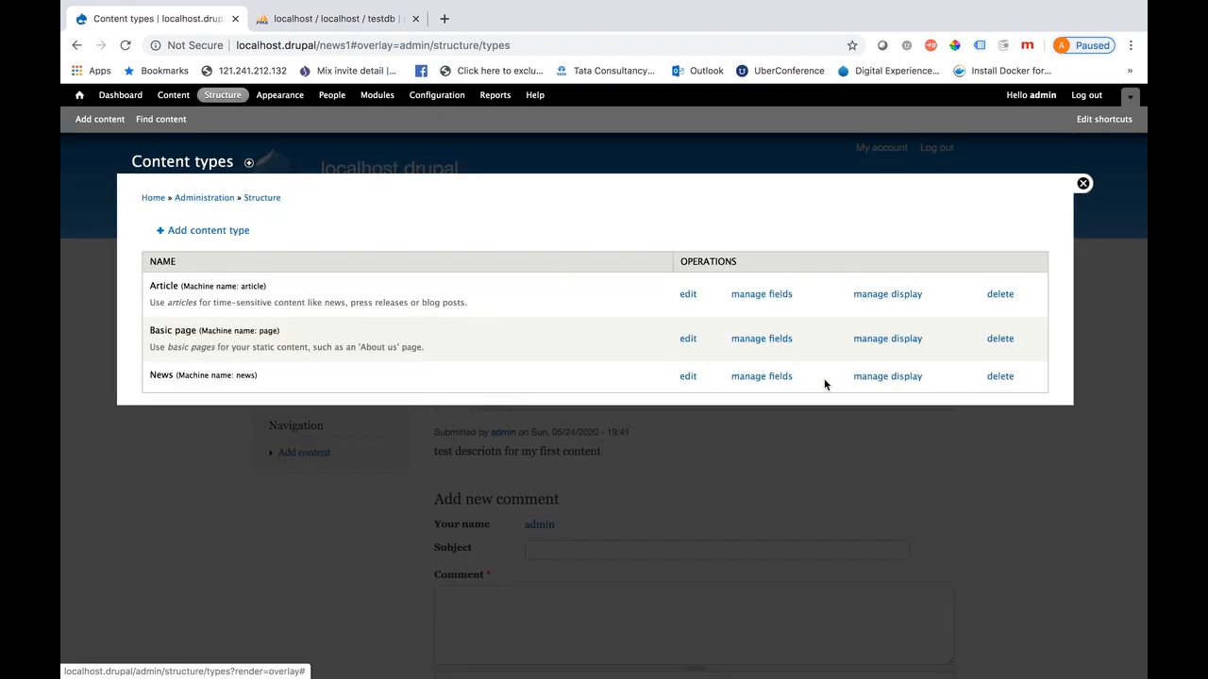
click(686, 376)
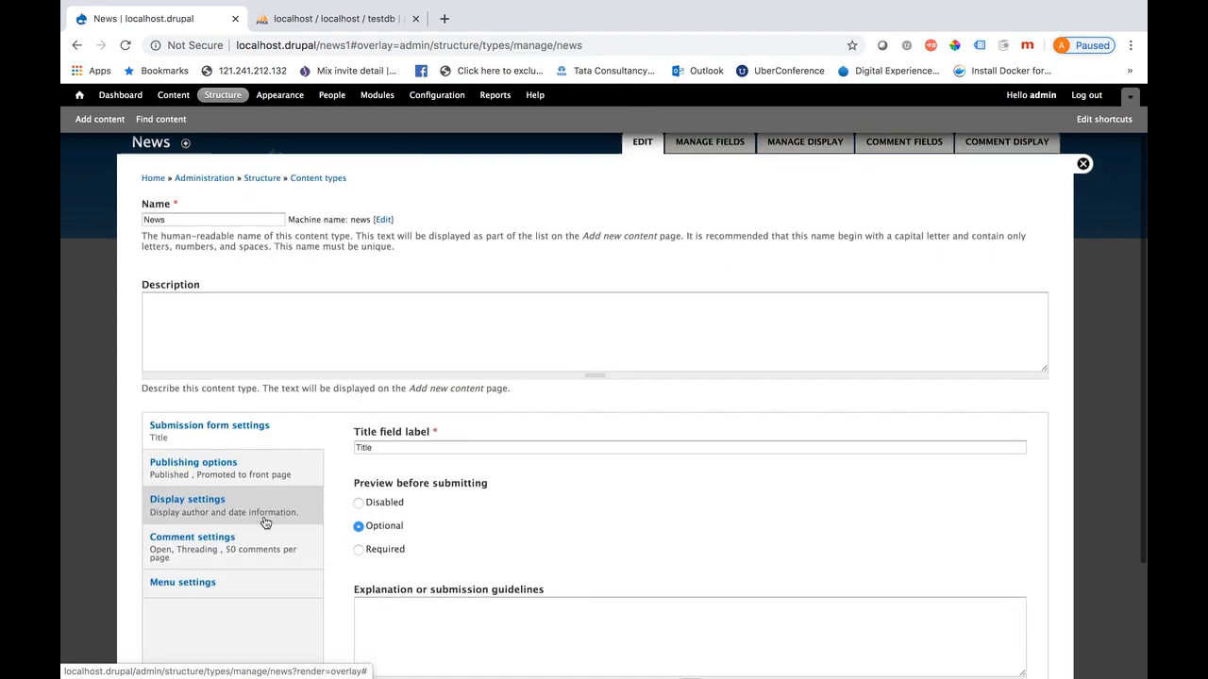
click(243, 492)
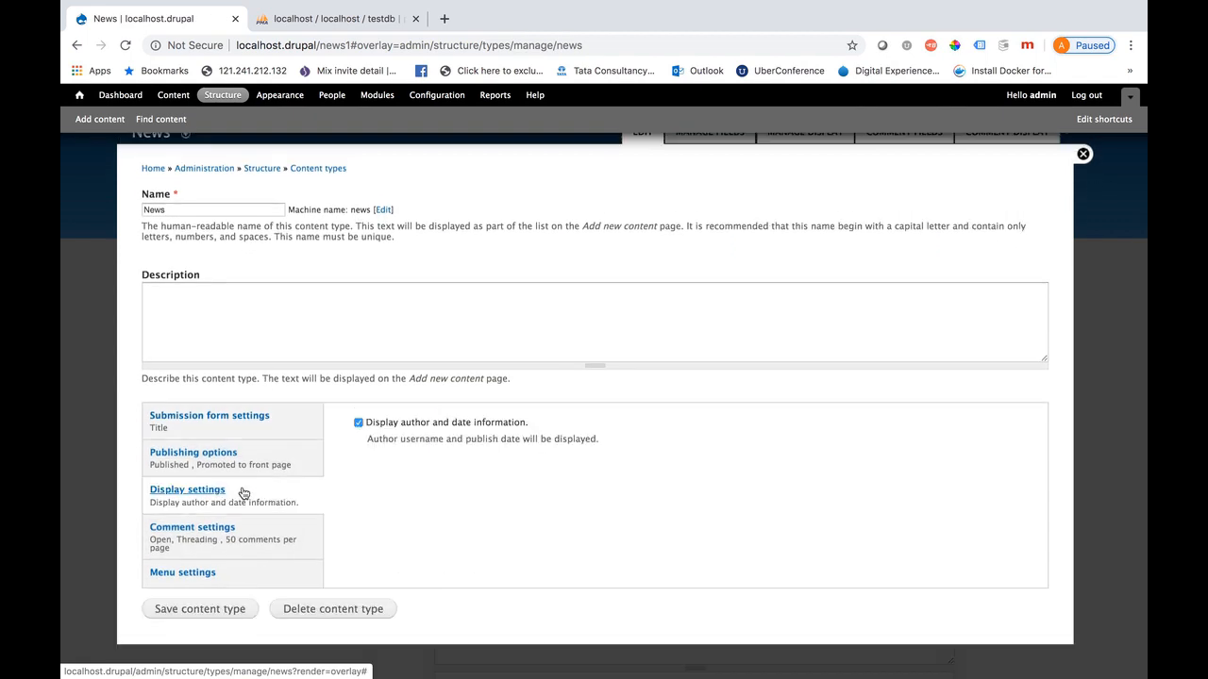
click(359, 423)
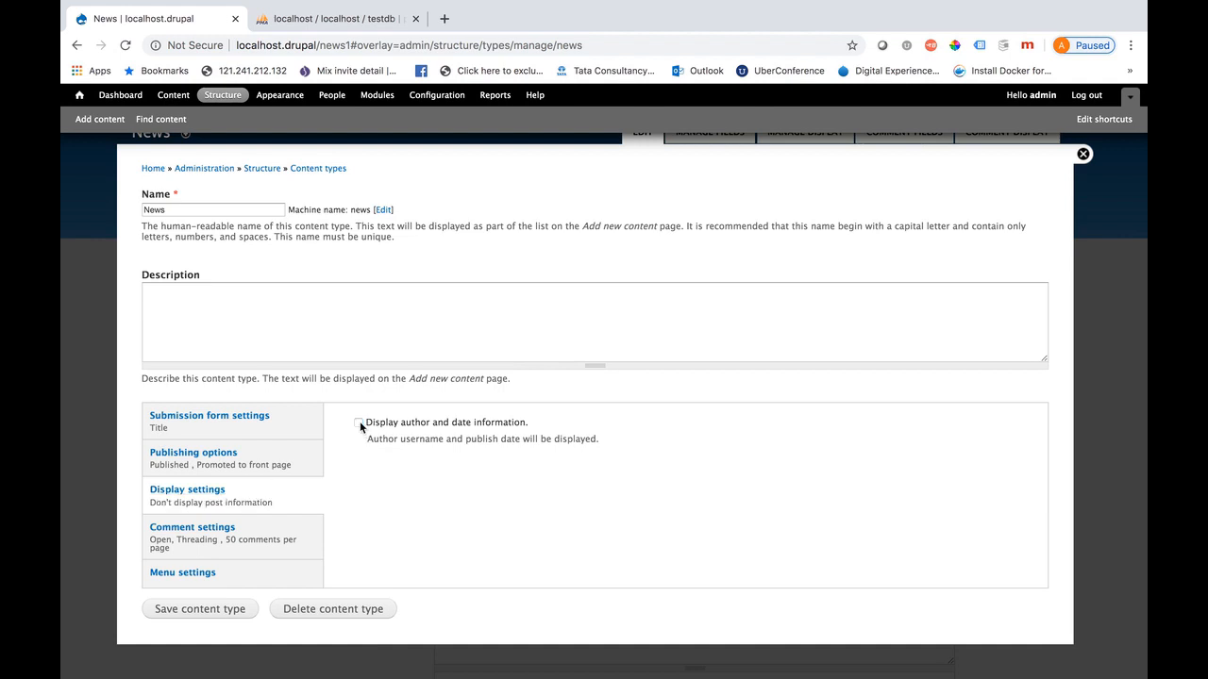
Set News comments to default to Closed and save the content type
click(293, 534)
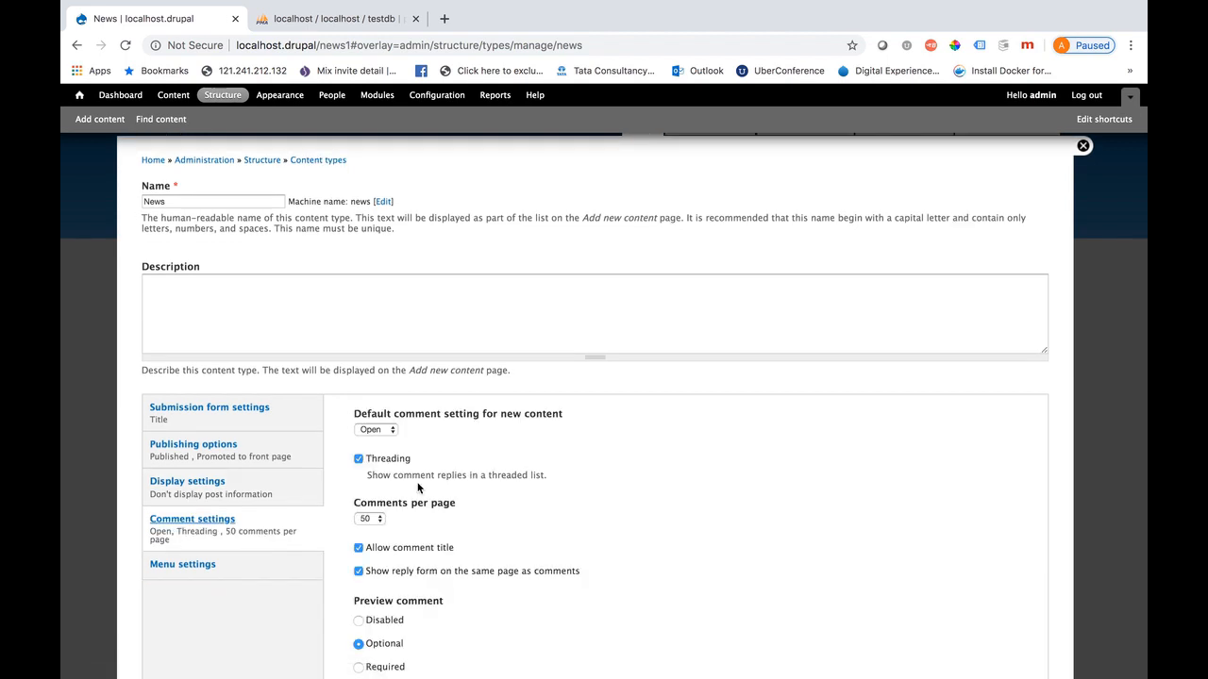
scroll(418, 487, down, 3)
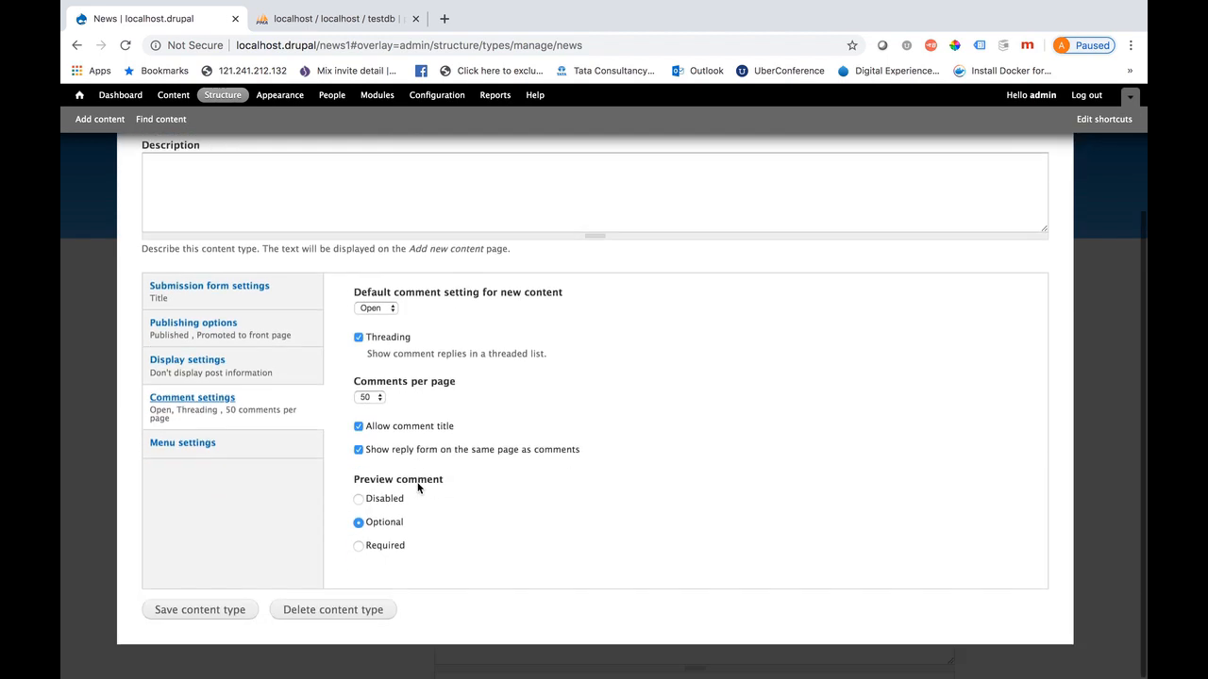
click(386, 308)
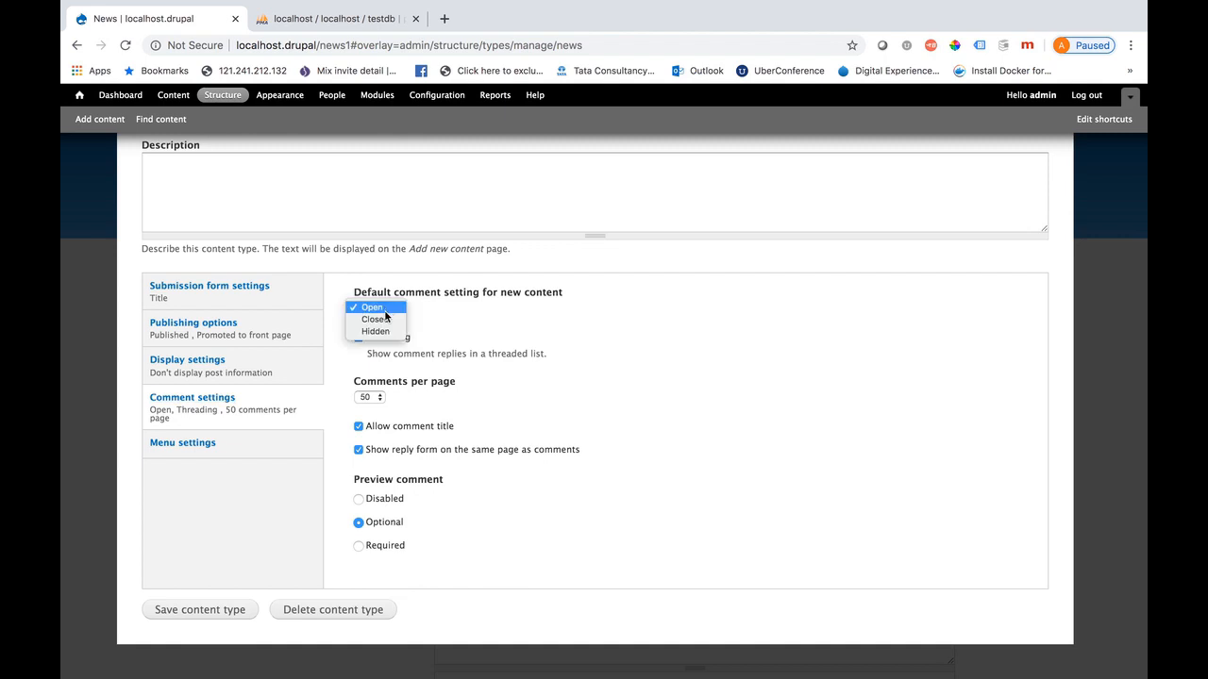
click(376, 321)
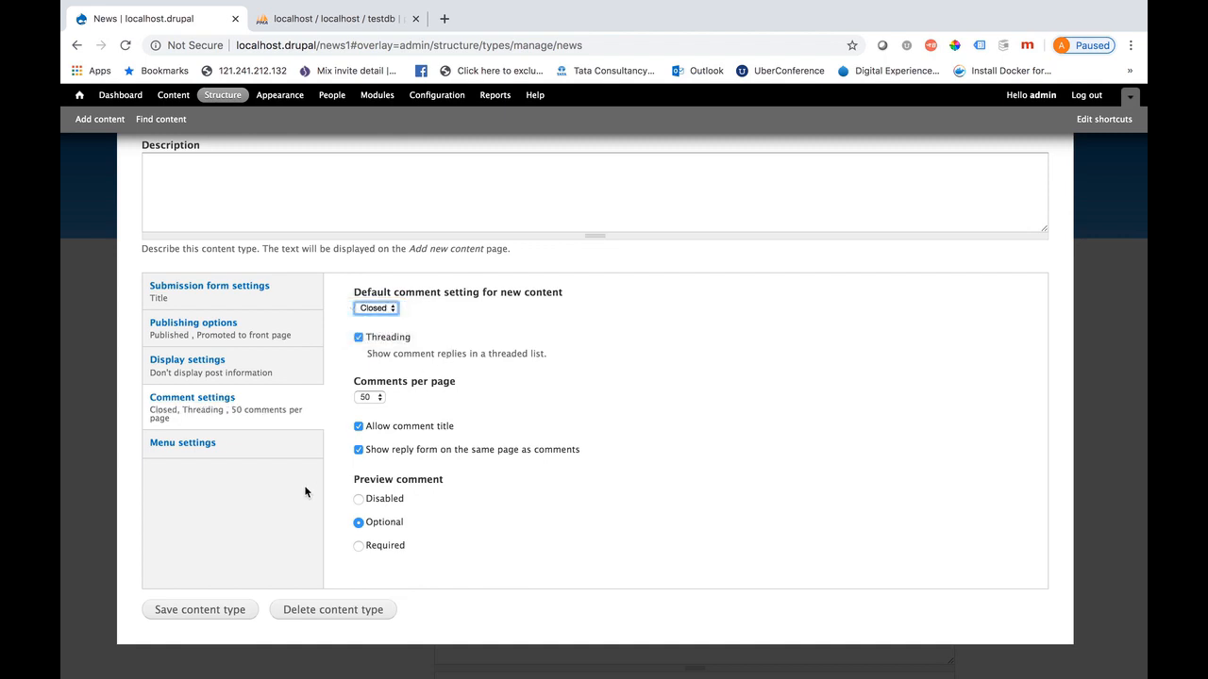
click(214, 615)
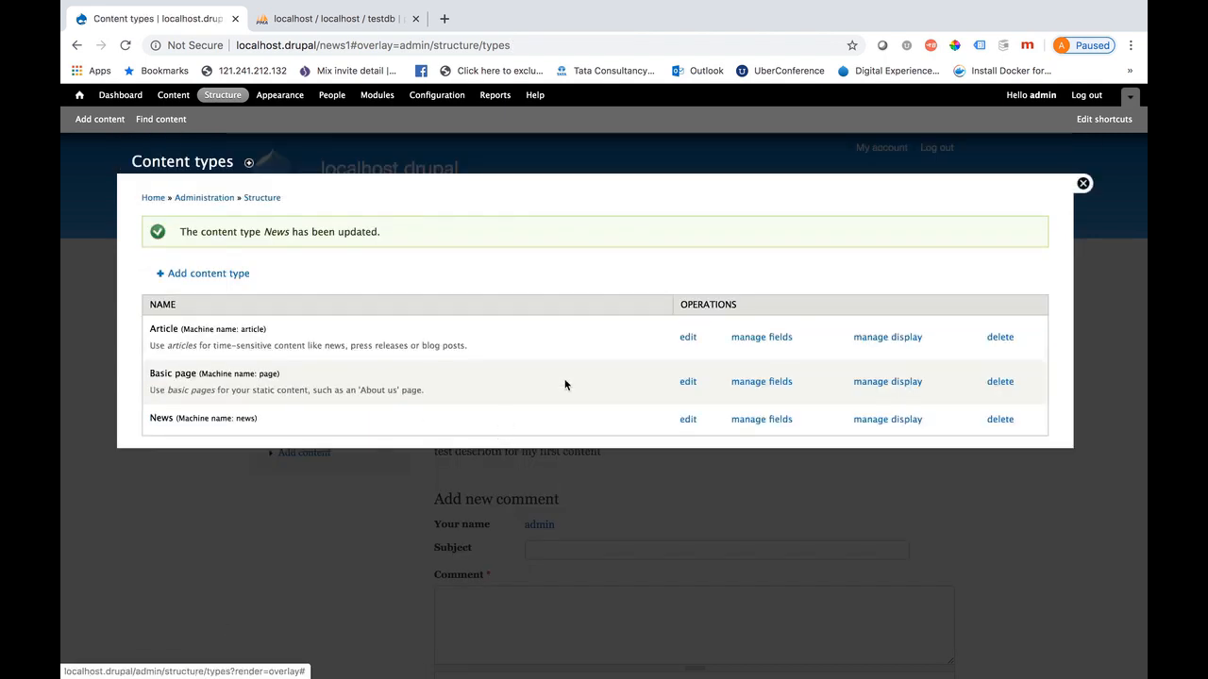
click(1083, 184)
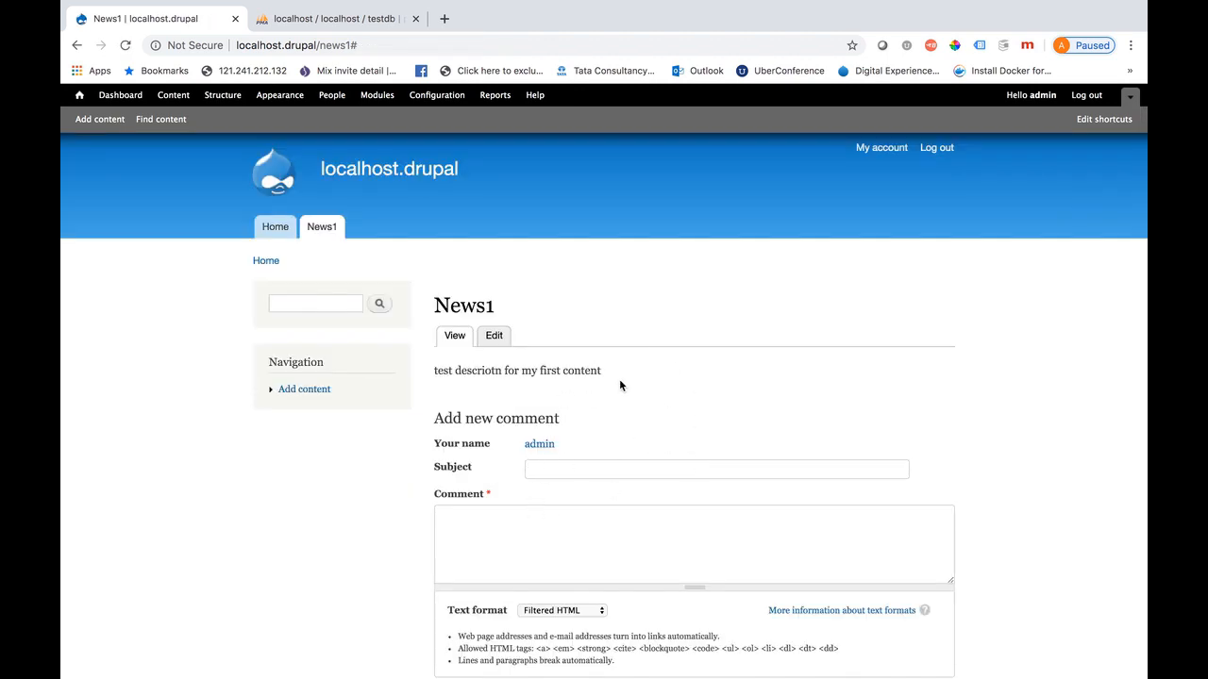
Set News1's comment setting to Closed, save it, and return to the home page
drag(620, 377, 435, 384)
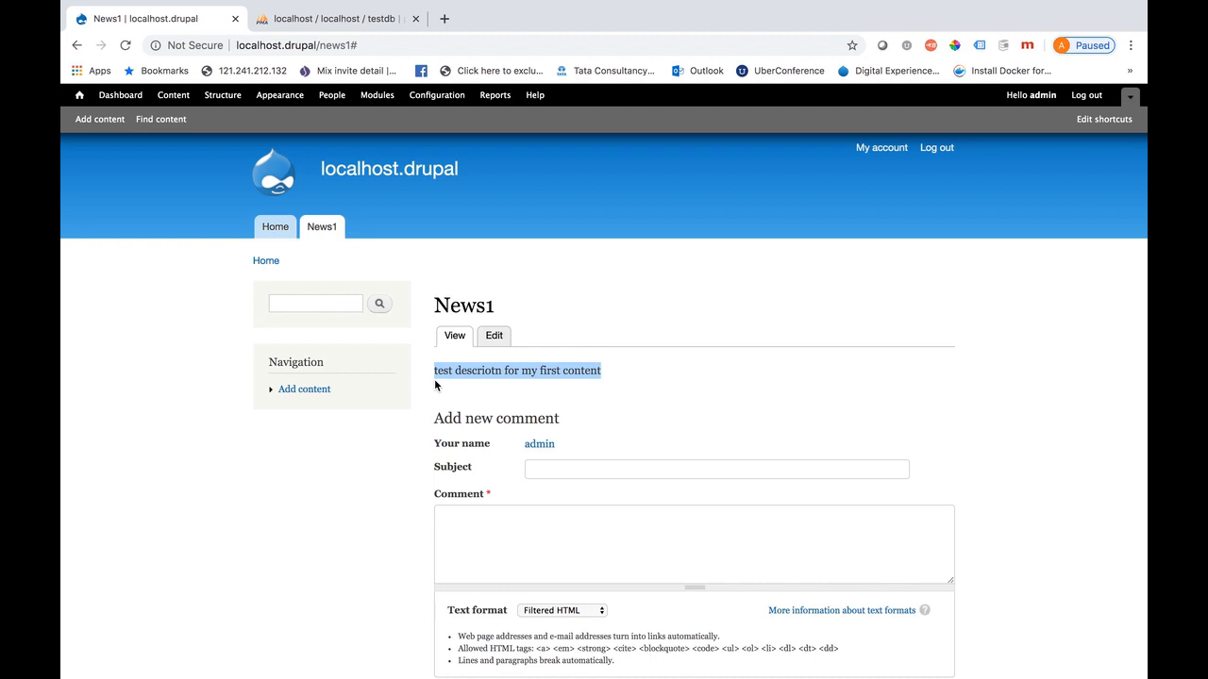
scroll(678, 415, down, 2)
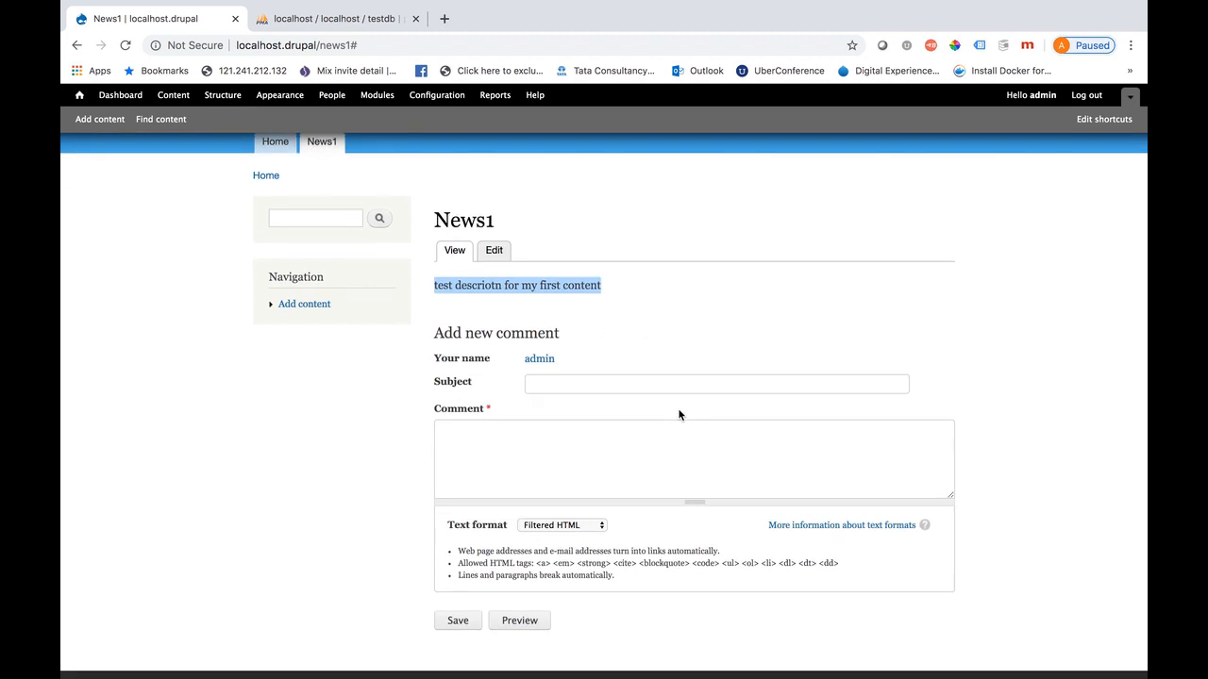
scroll(679, 415, up, 1)
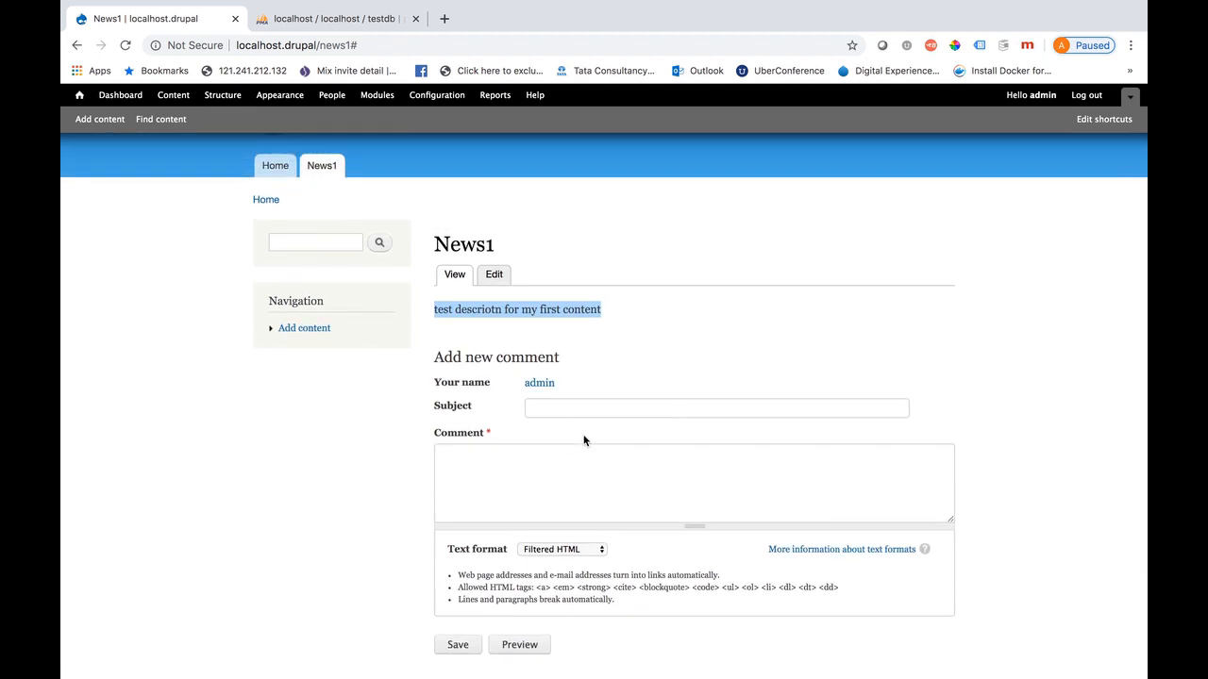
click(494, 275)
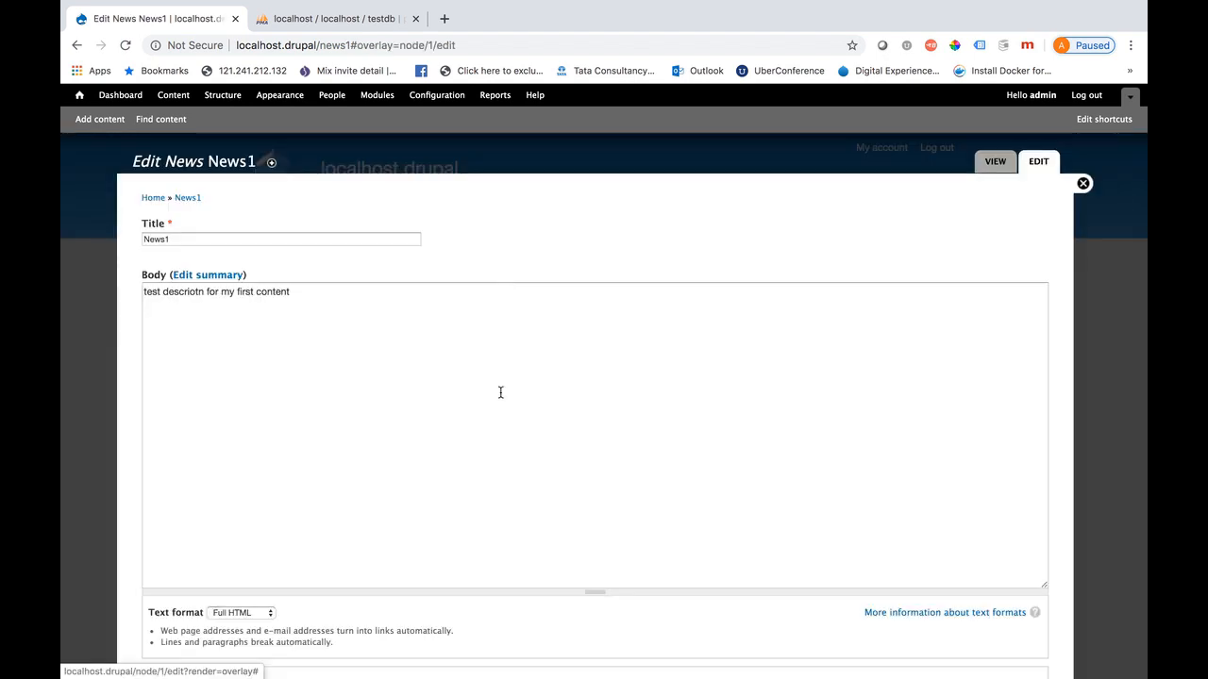
scroll(377, 590, down, 5)
scroll(378, 590, down, 3)
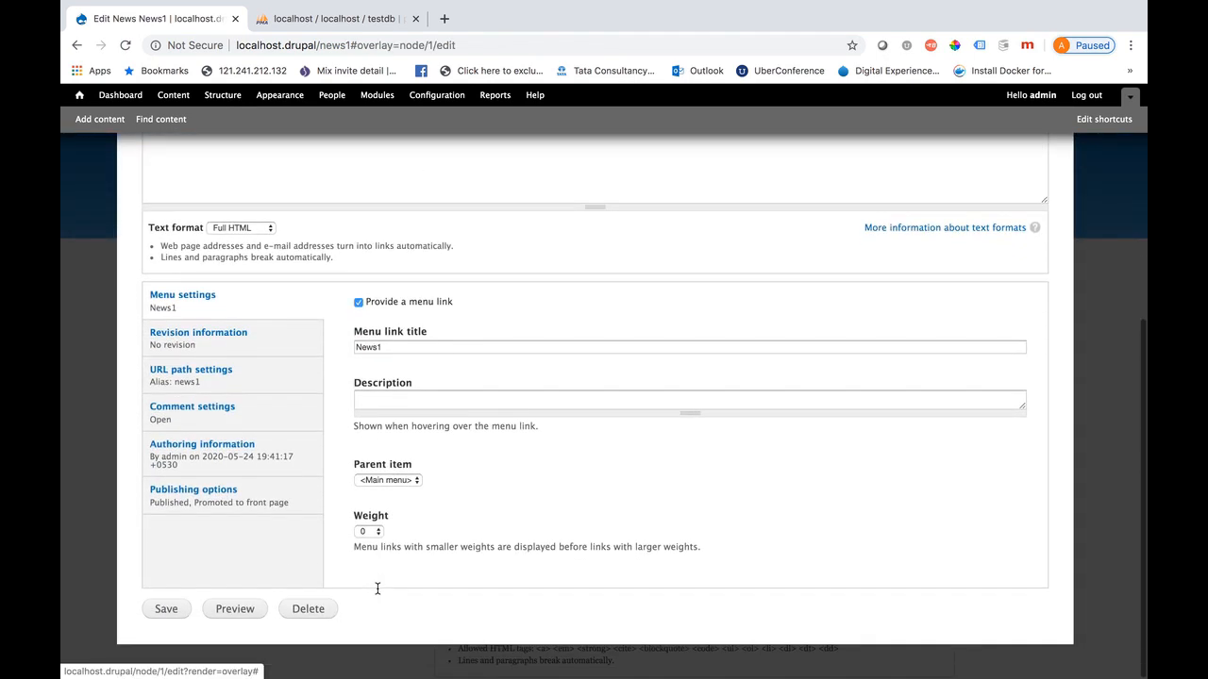
click(243, 417)
click(358, 422)
click(167, 609)
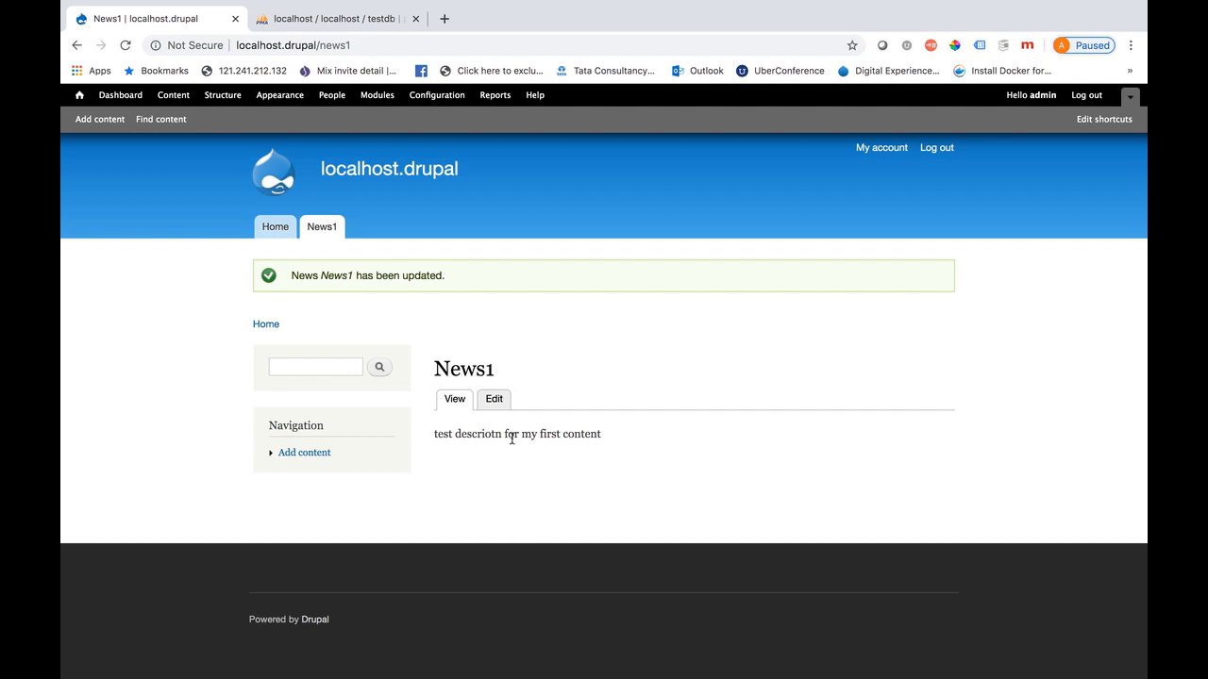
click(390, 173)
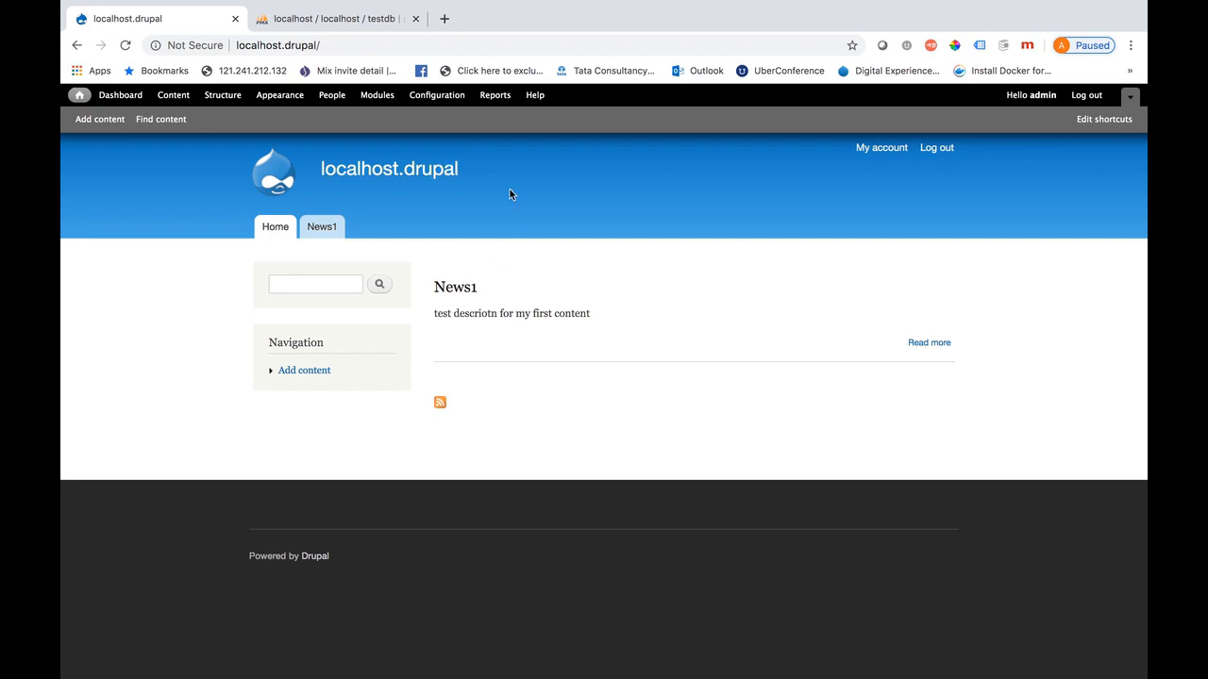
Change the Default front page in Site information from node to news1, save, and view the front page
click(452, 102)
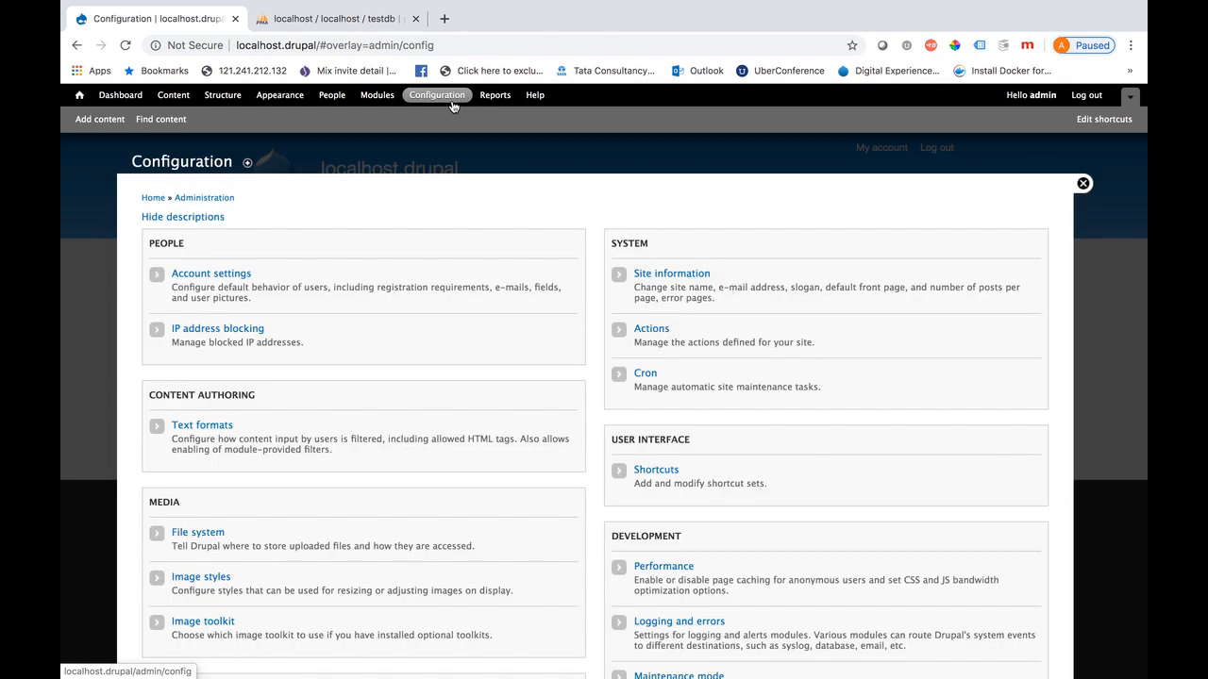
click(671, 274)
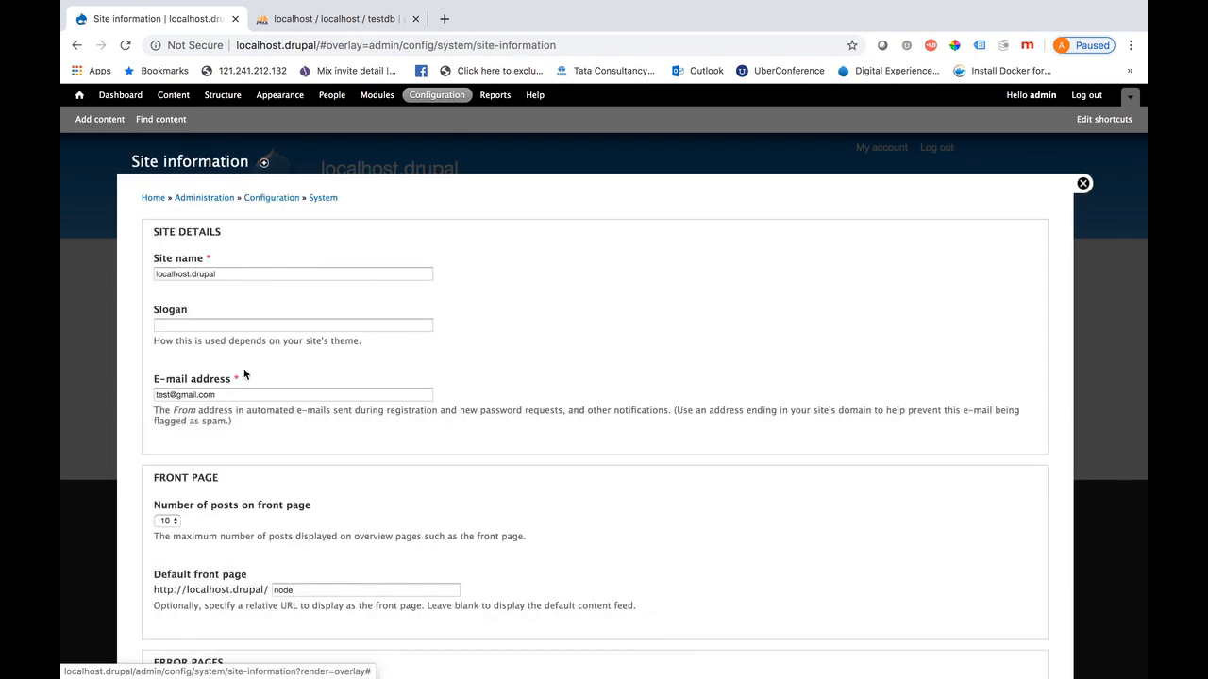
scroll(347, 340, down, 3)
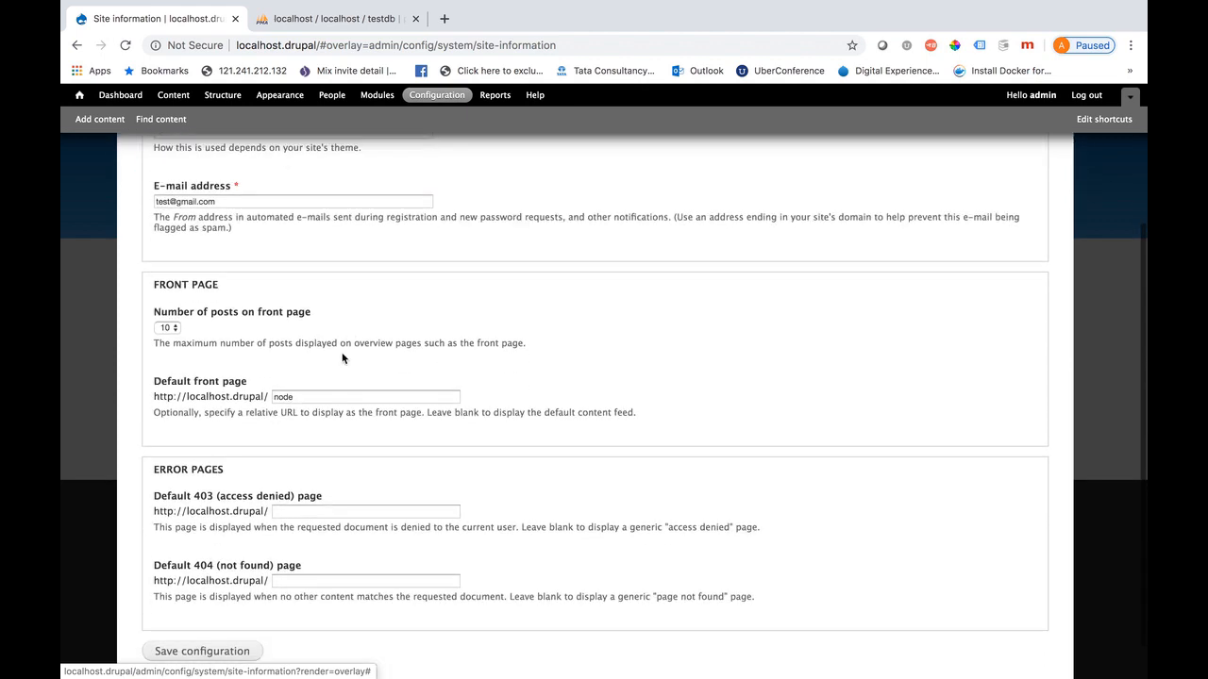
click(319, 400)
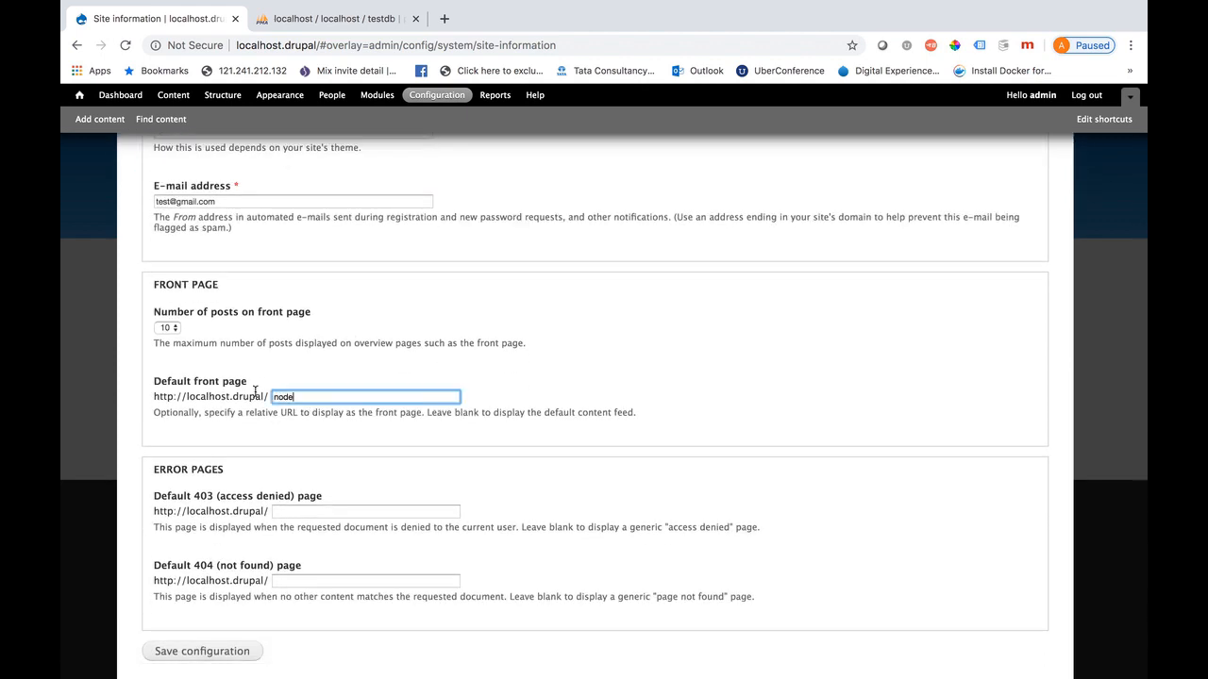
key(BackSpace)
key(BackSpace)
key(BackSpace)
key(BackSpace)
text(news1)
scroll(333, 520, down, 1)
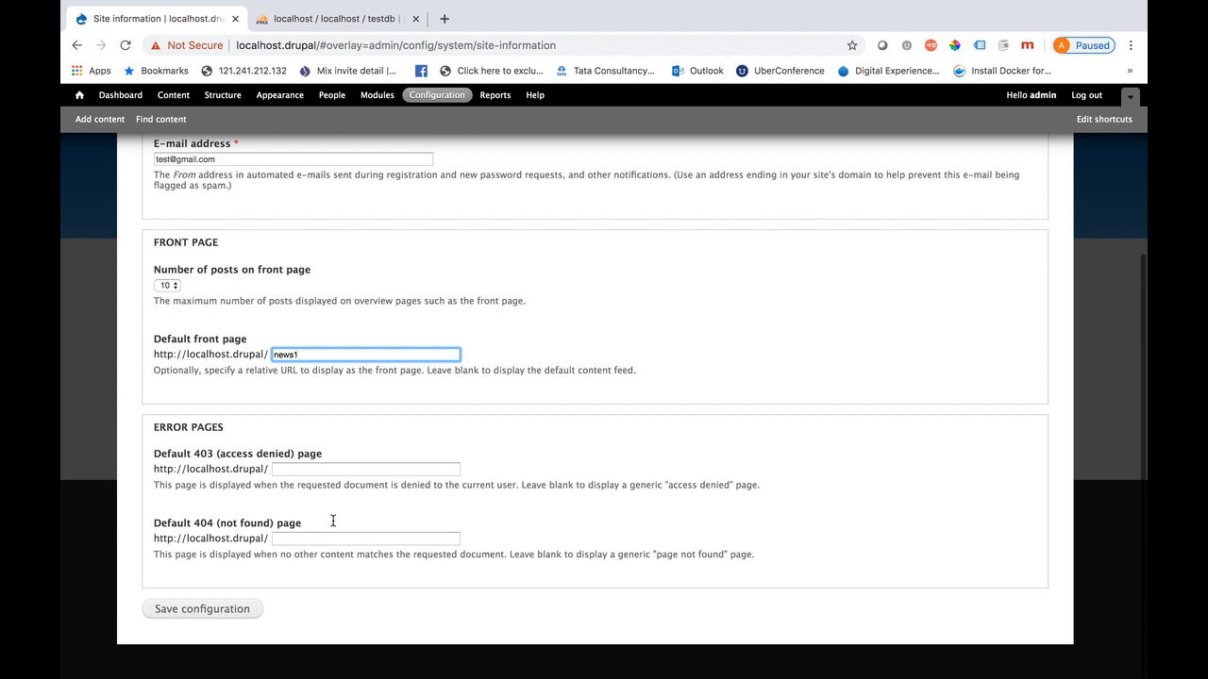
click(288, 553)
click(298, 534)
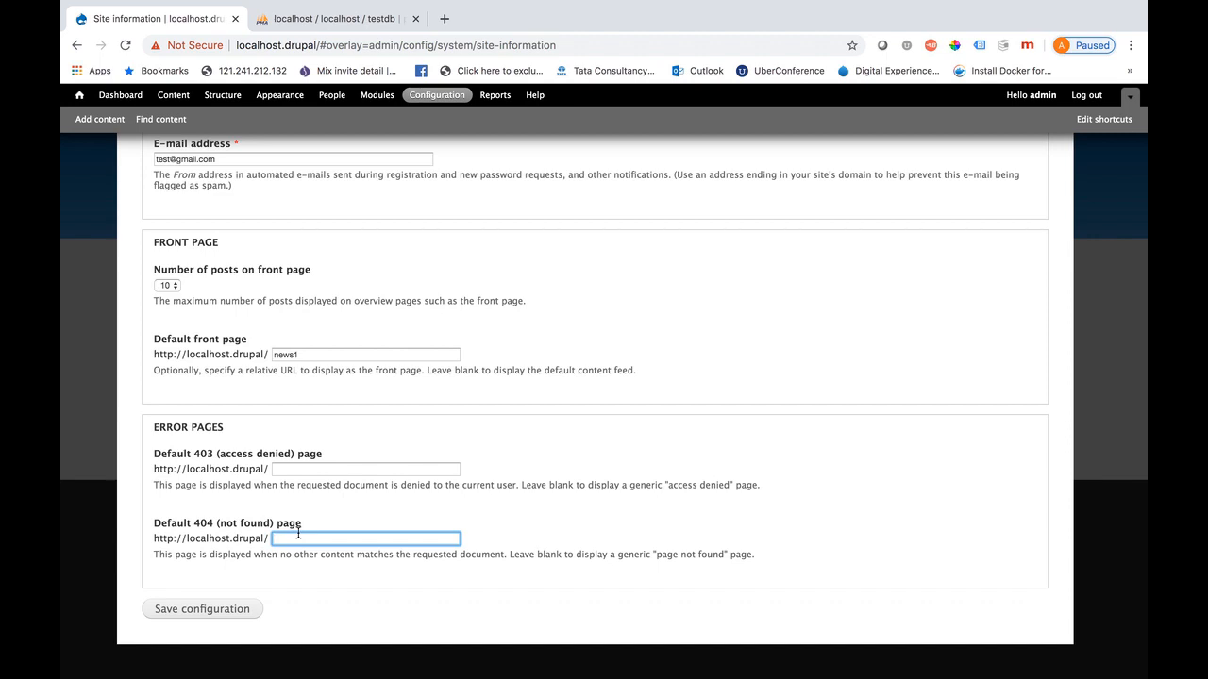
click(204, 608)
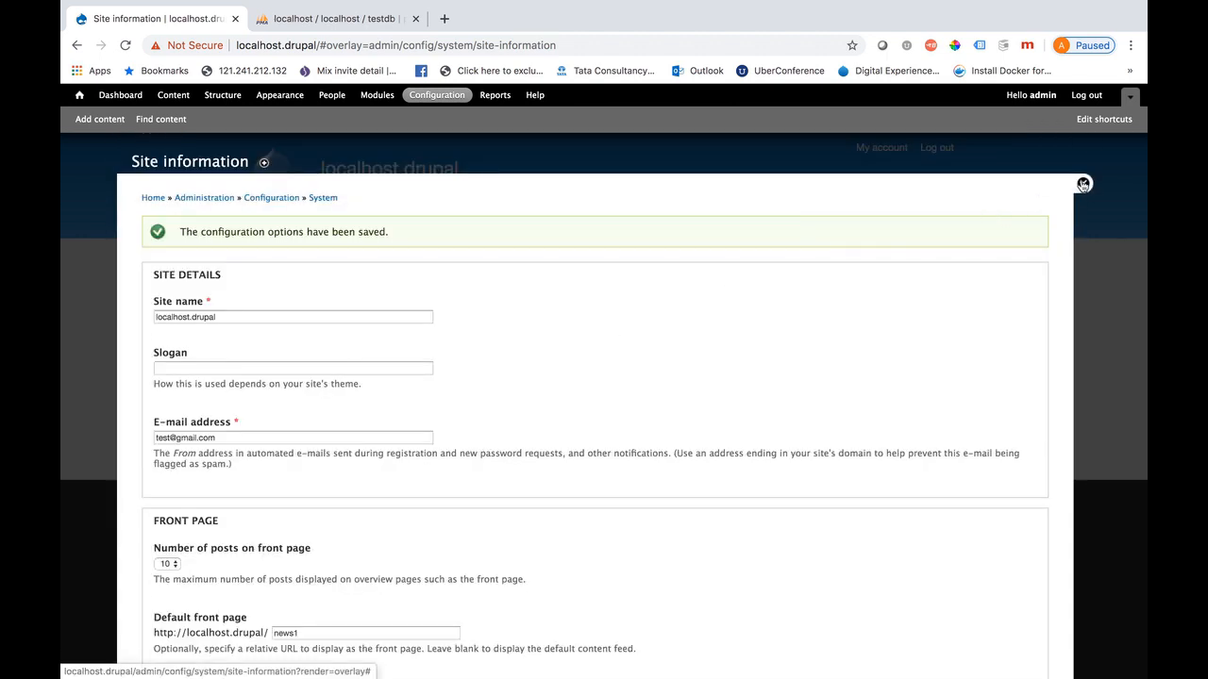
click(1083, 184)
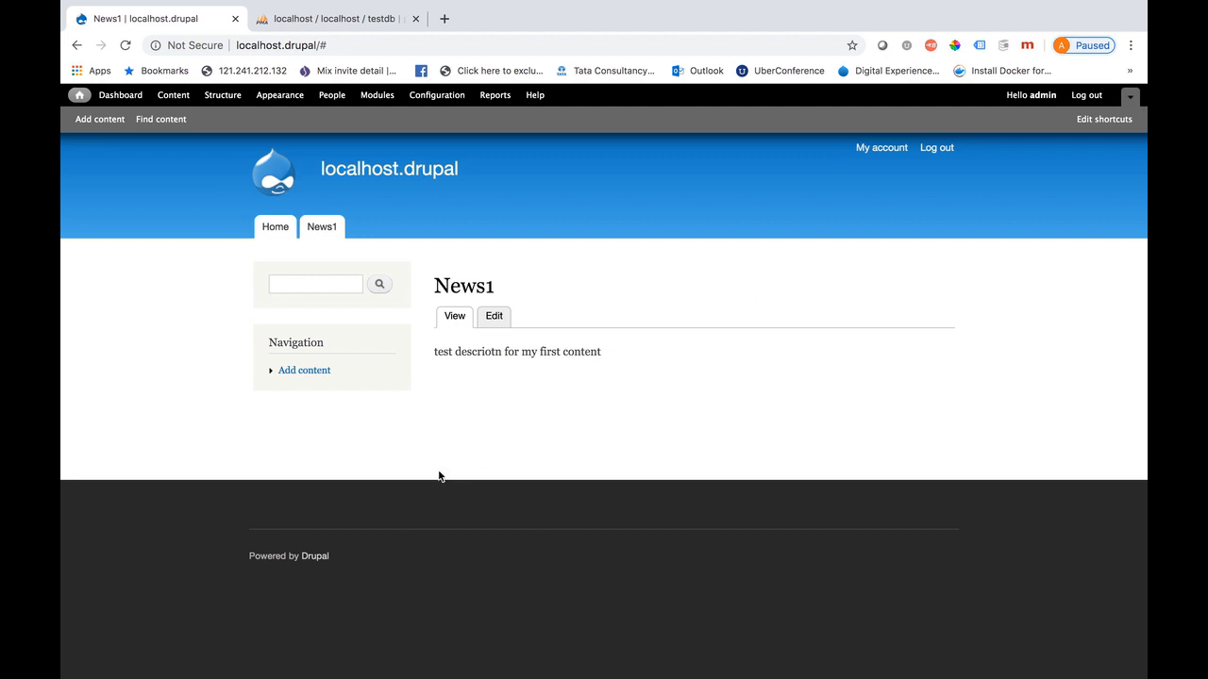
click(418, 180)
Create a Basic page titled 'landing page' with body 'descrtion for landing page'
click(112, 121)
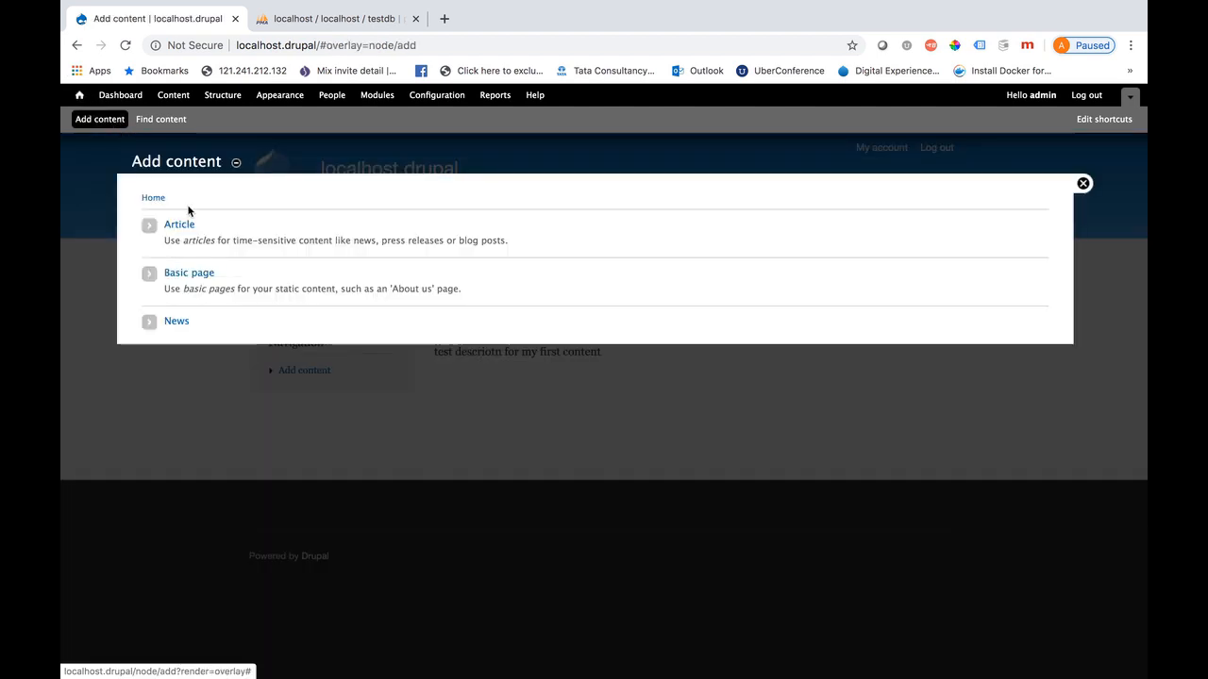
click(198, 274)
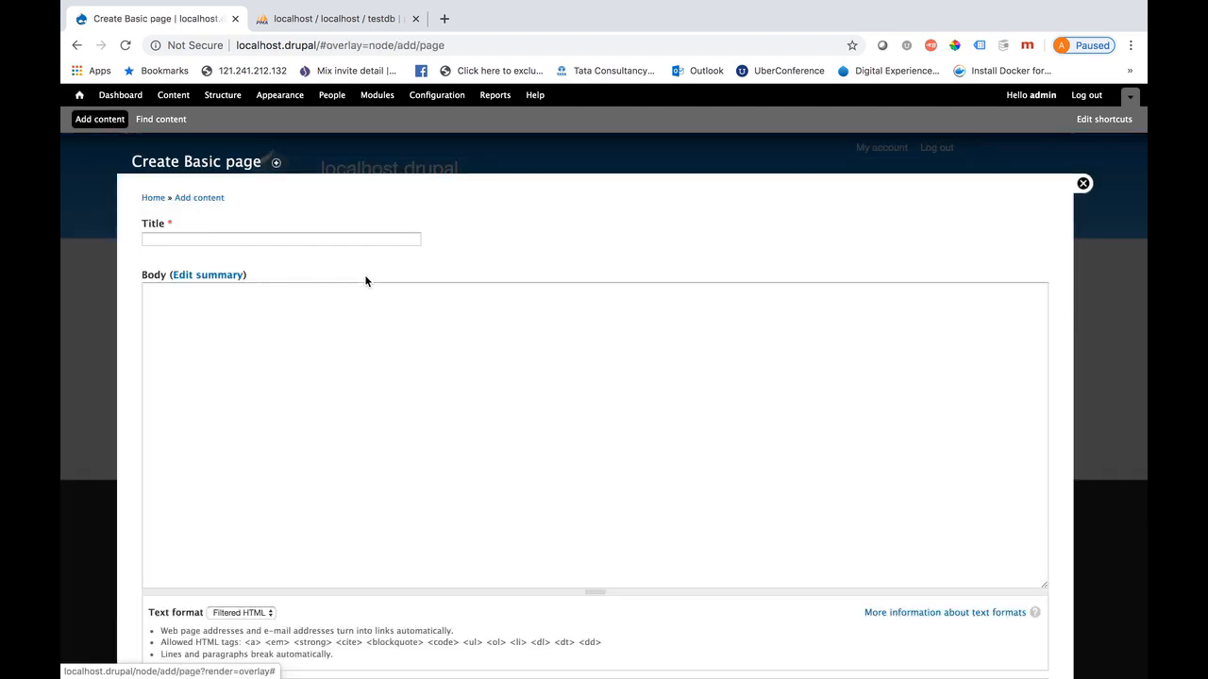
click(205, 240)
text(landing page)
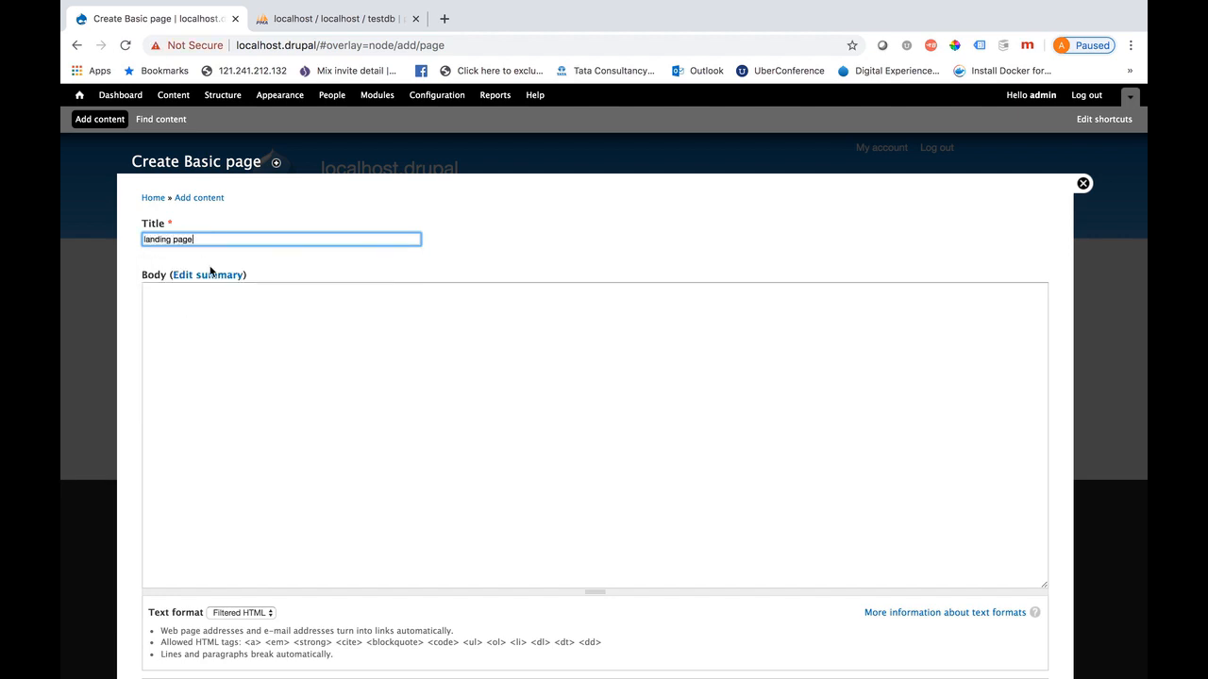
click(233, 352)
text(desc)
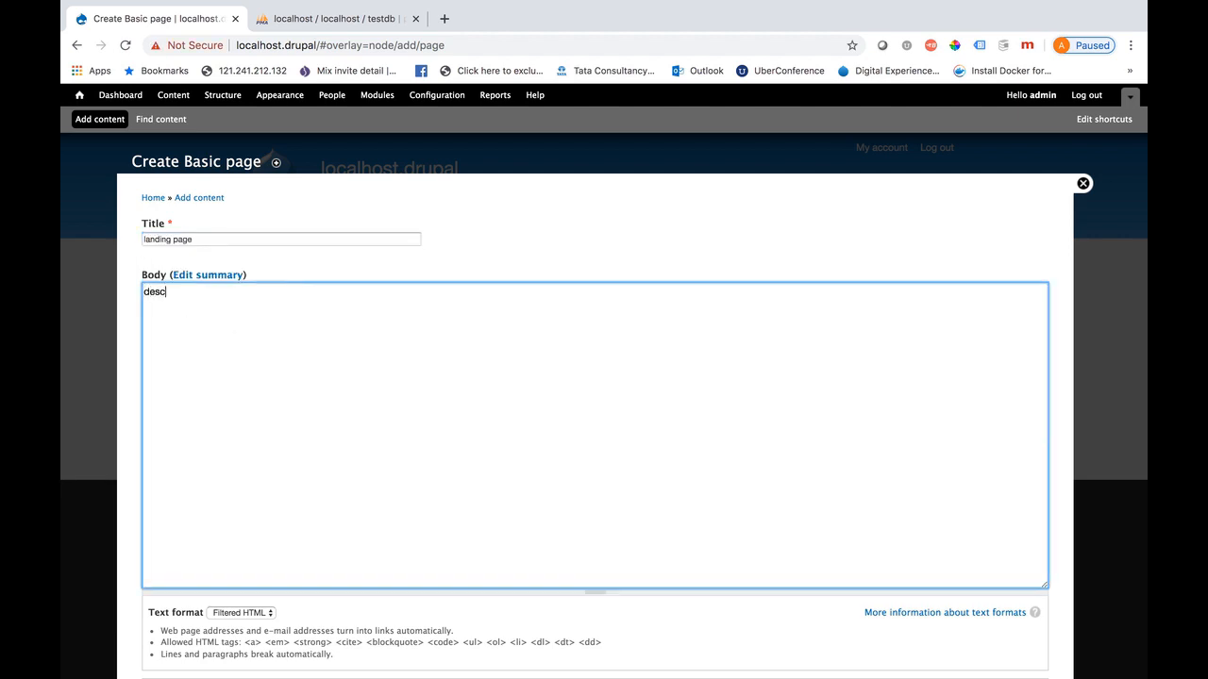
text(rtion for landing page)
Give the landing page the URL alias home and save it
scroll(302, 453, down, 5)
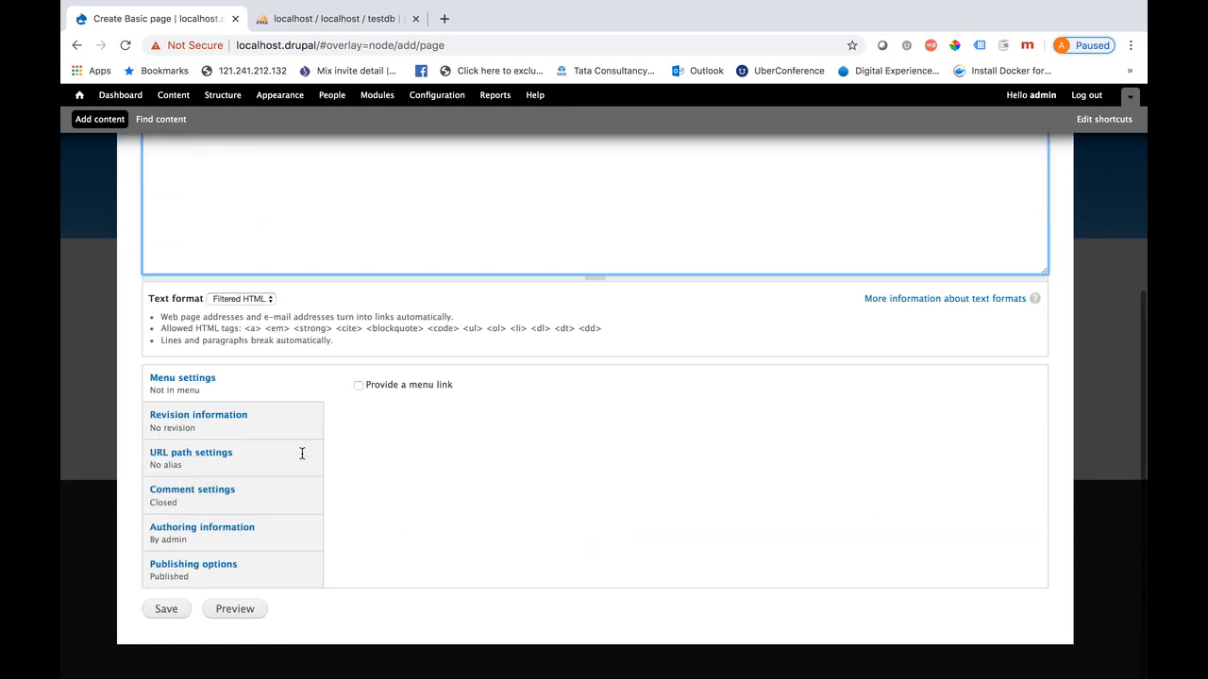
click(242, 462)
click(386, 398)
text(home)
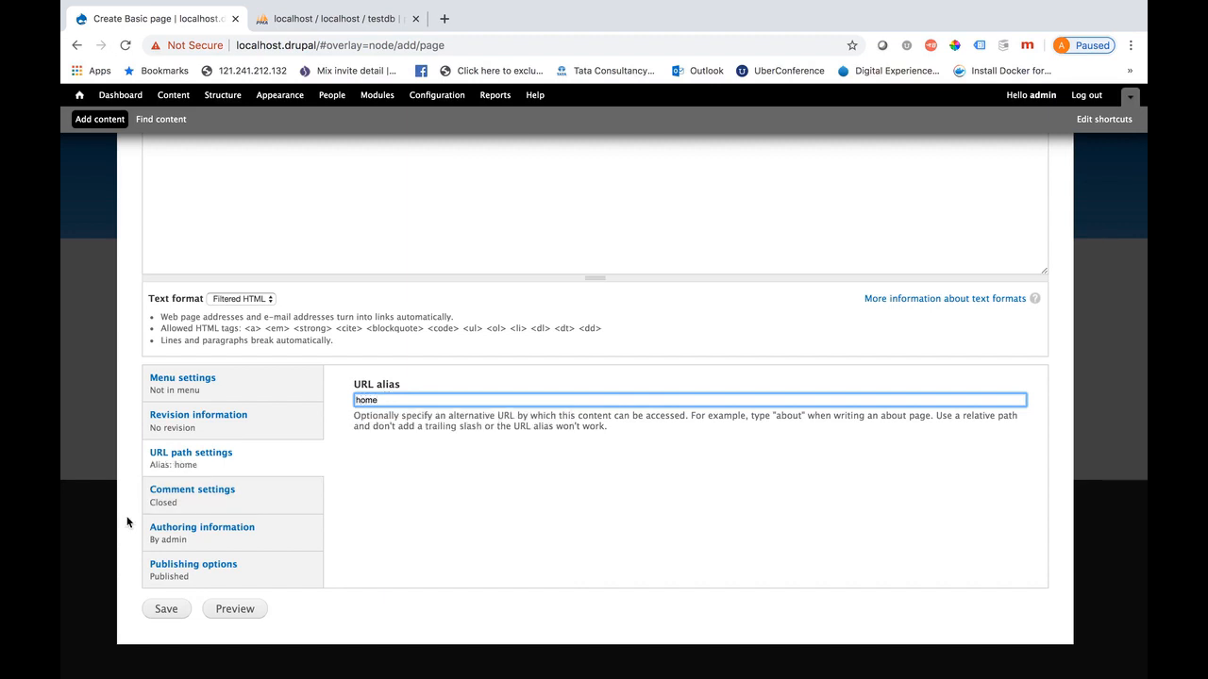
click(166, 608)
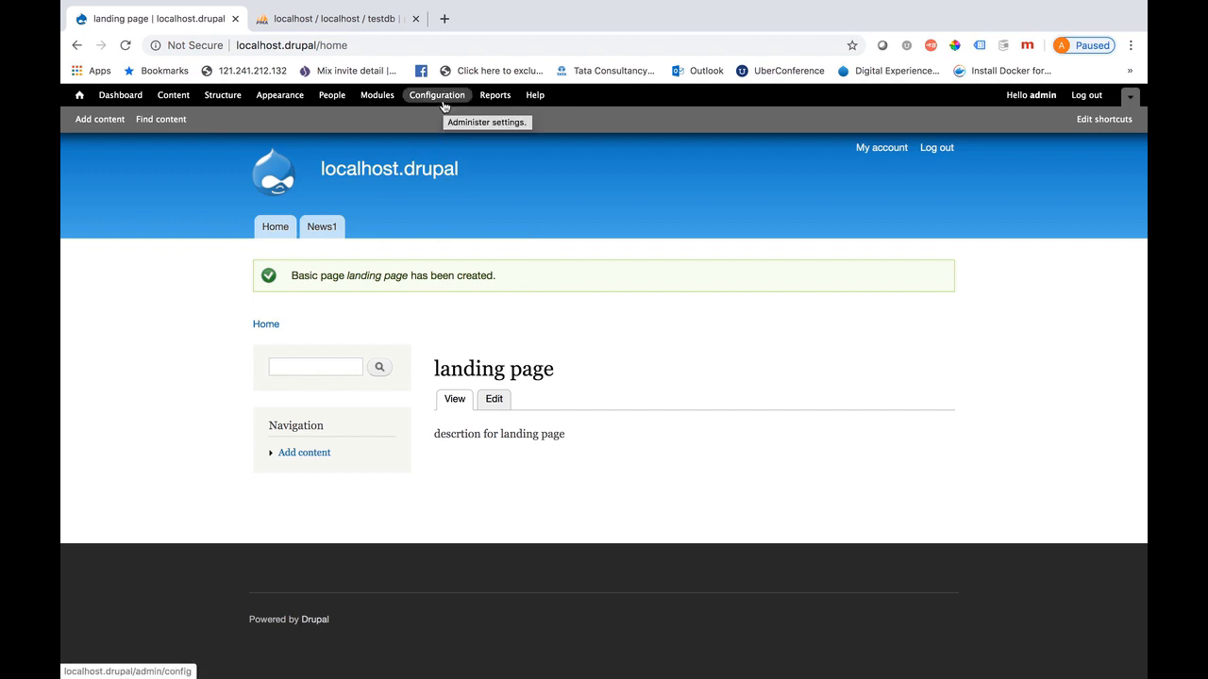
Change the Default front page in Site information from news1 to home and save
click(357, 170)
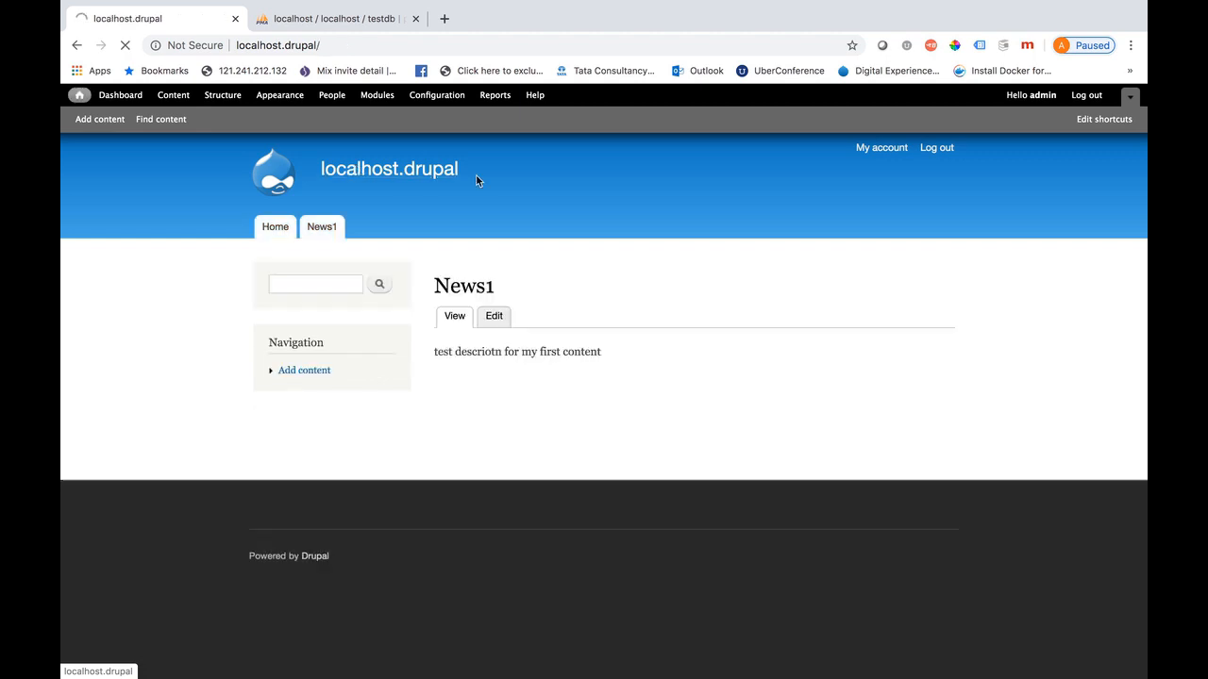
click(425, 98)
click(650, 274)
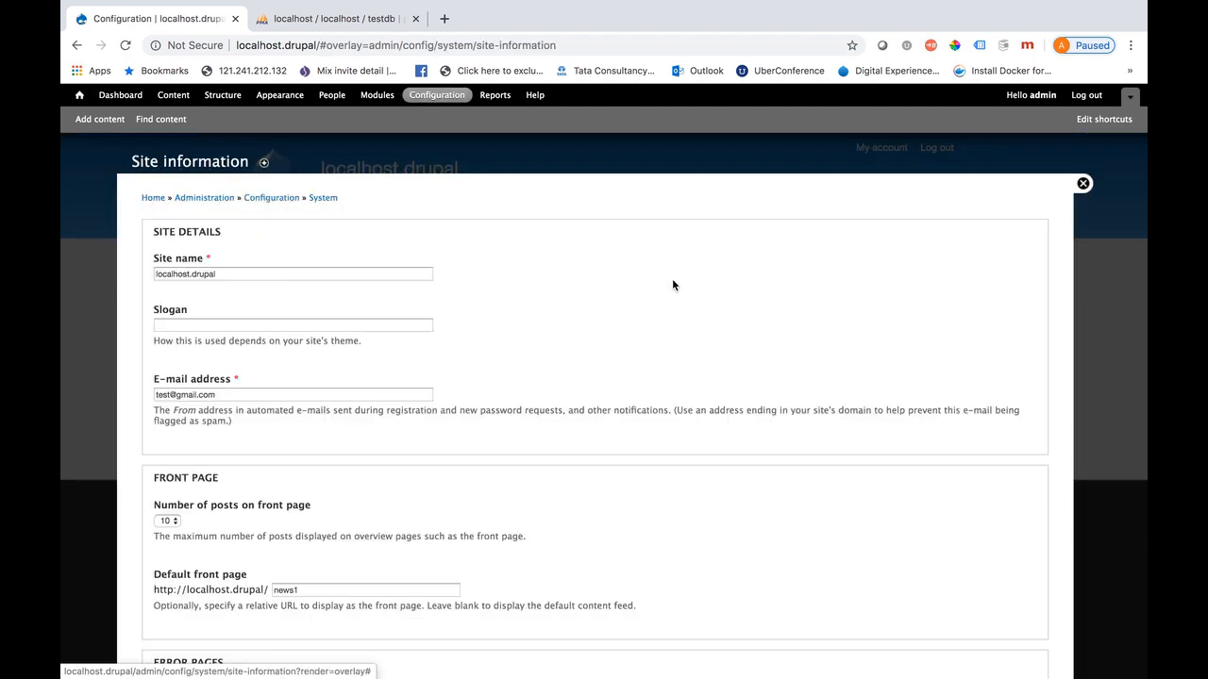
scroll(439, 528, down, 2)
scroll(437, 529, down, 2)
double_click(304, 440)
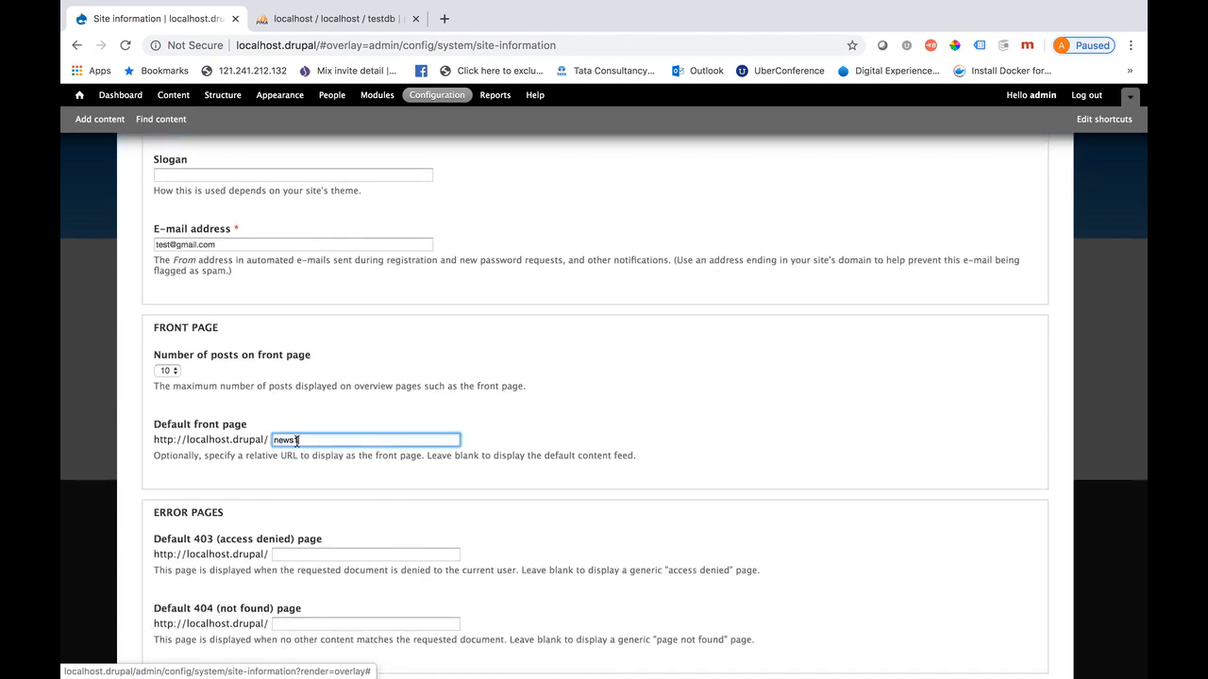
text(home)
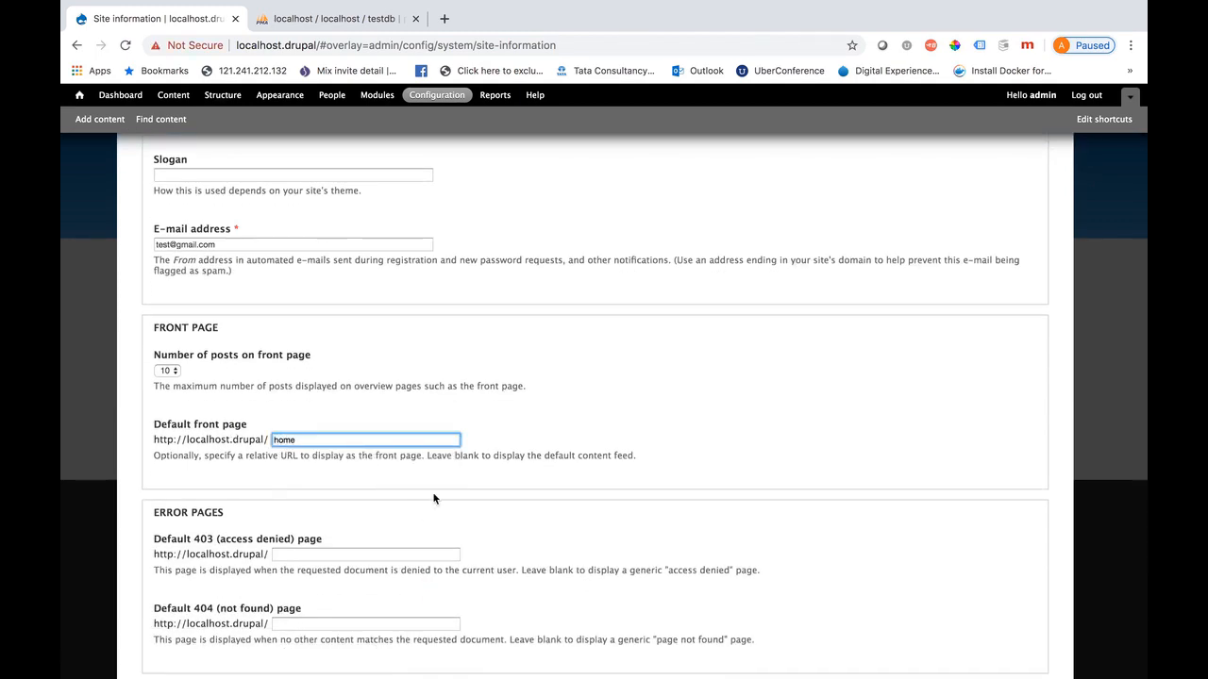
scroll(436, 500, down, 2)
click(202, 610)
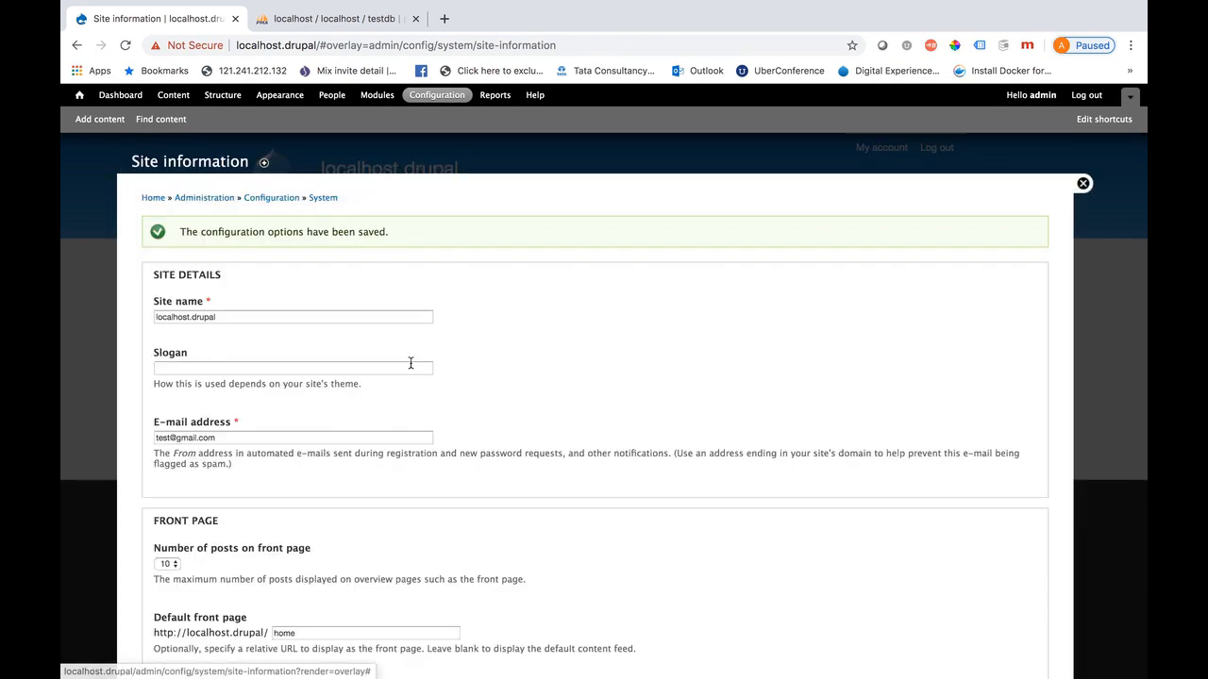
click(1083, 184)
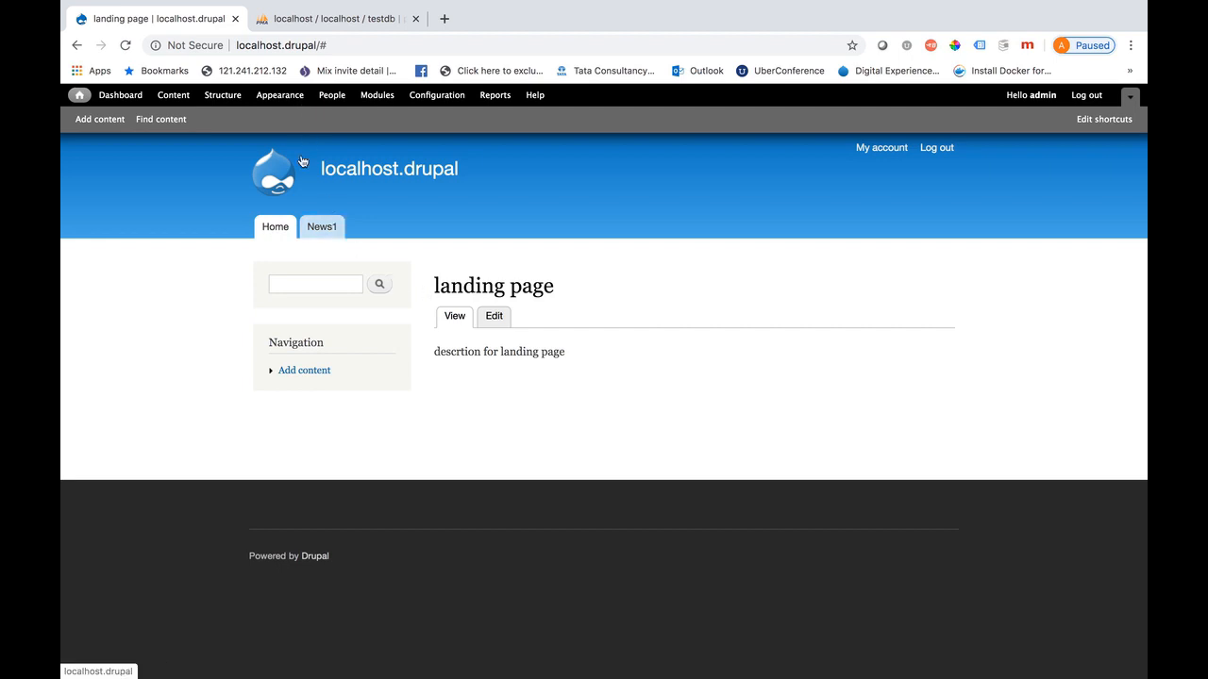
Set Seven as the default theme in Appearance and view the site in it
click(291, 104)
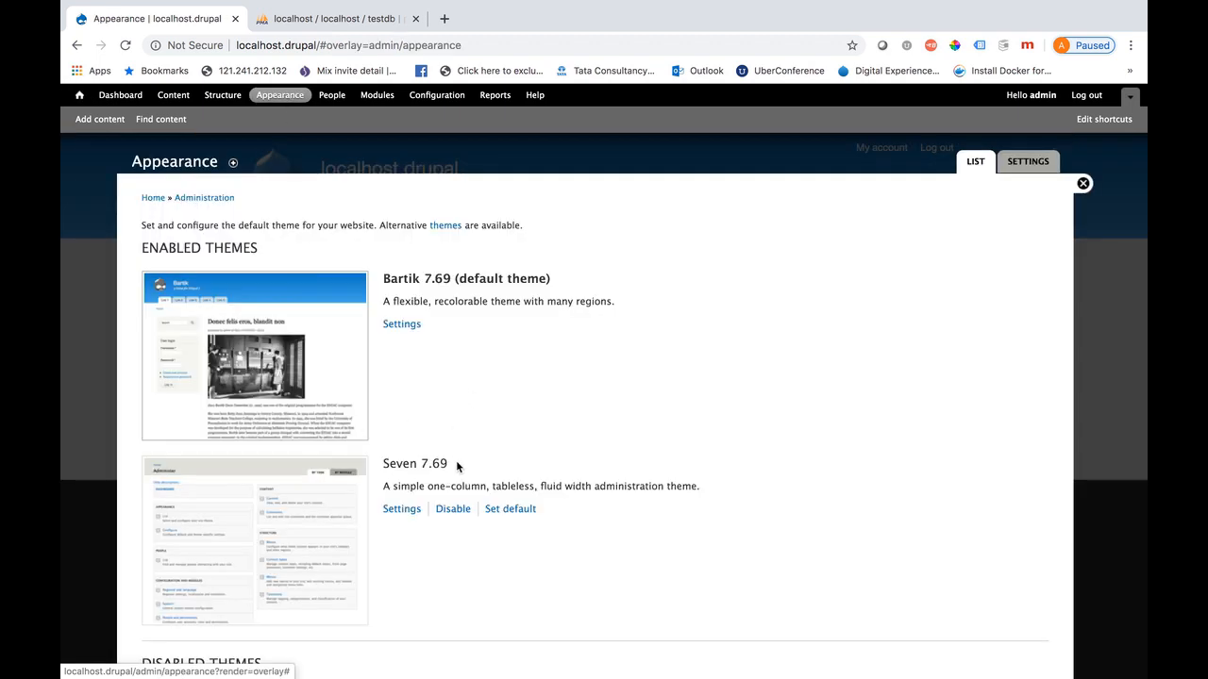
scroll(457, 466, down, 5)
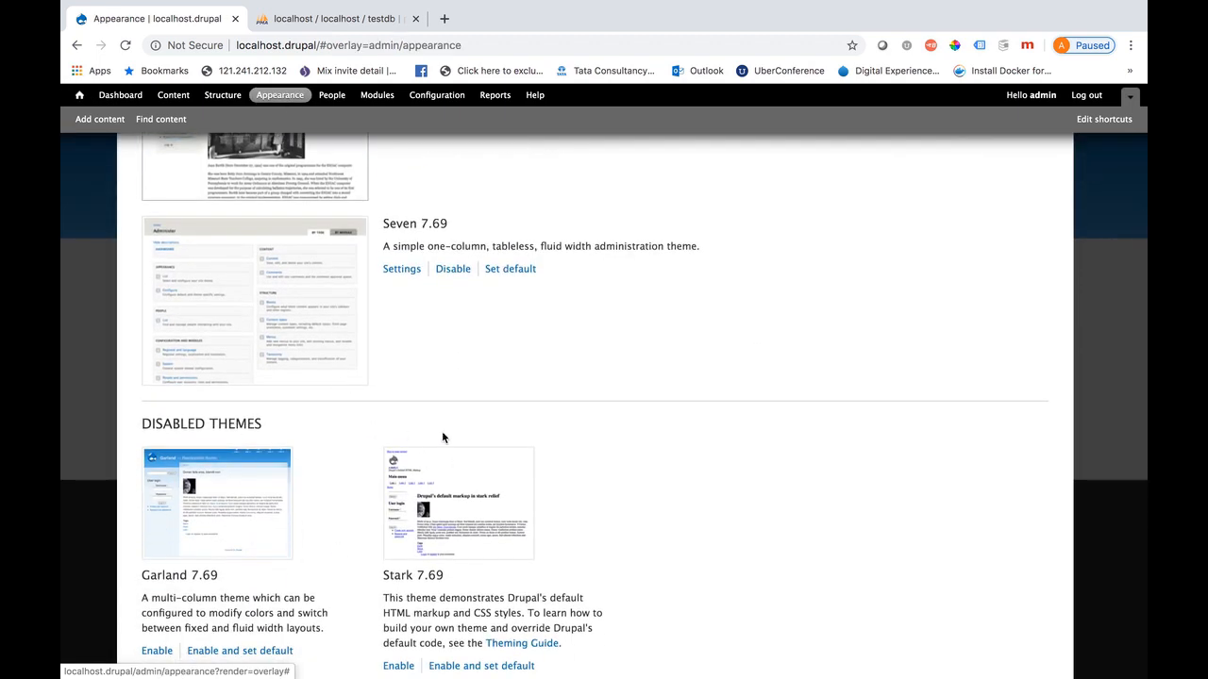
scroll(443, 437, down, 5)
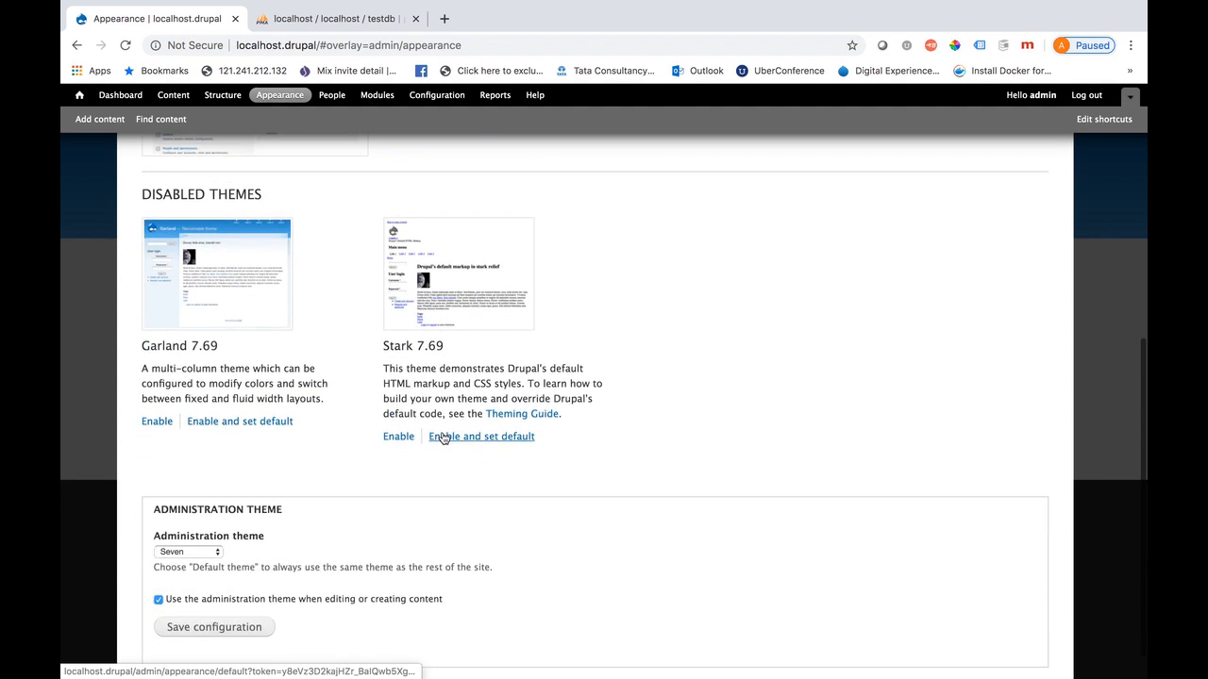
scroll(431, 500, up, 5)
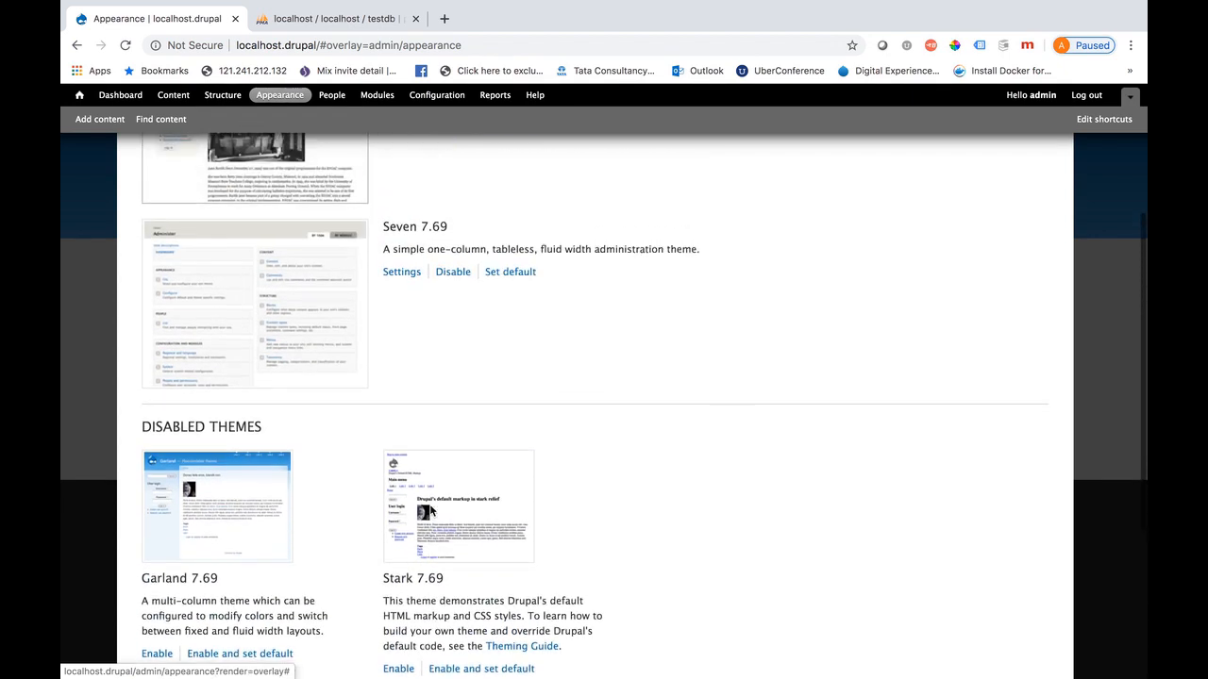
scroll(429, 507, up, 4)
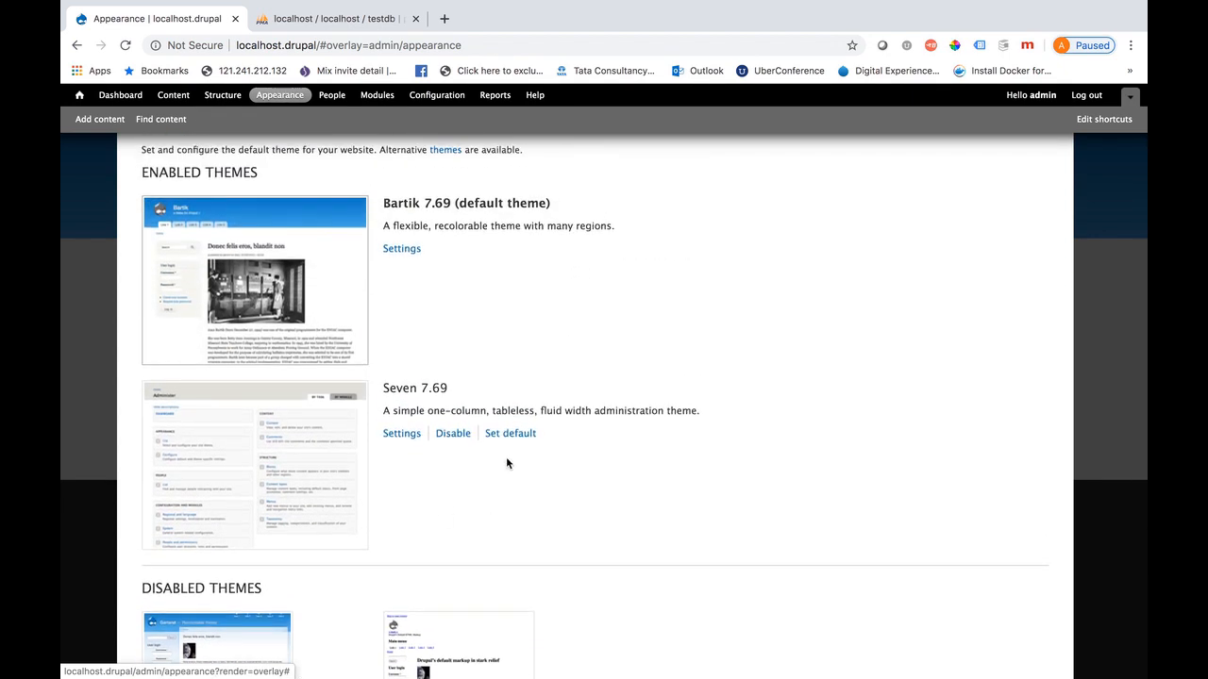
click(509, 433)
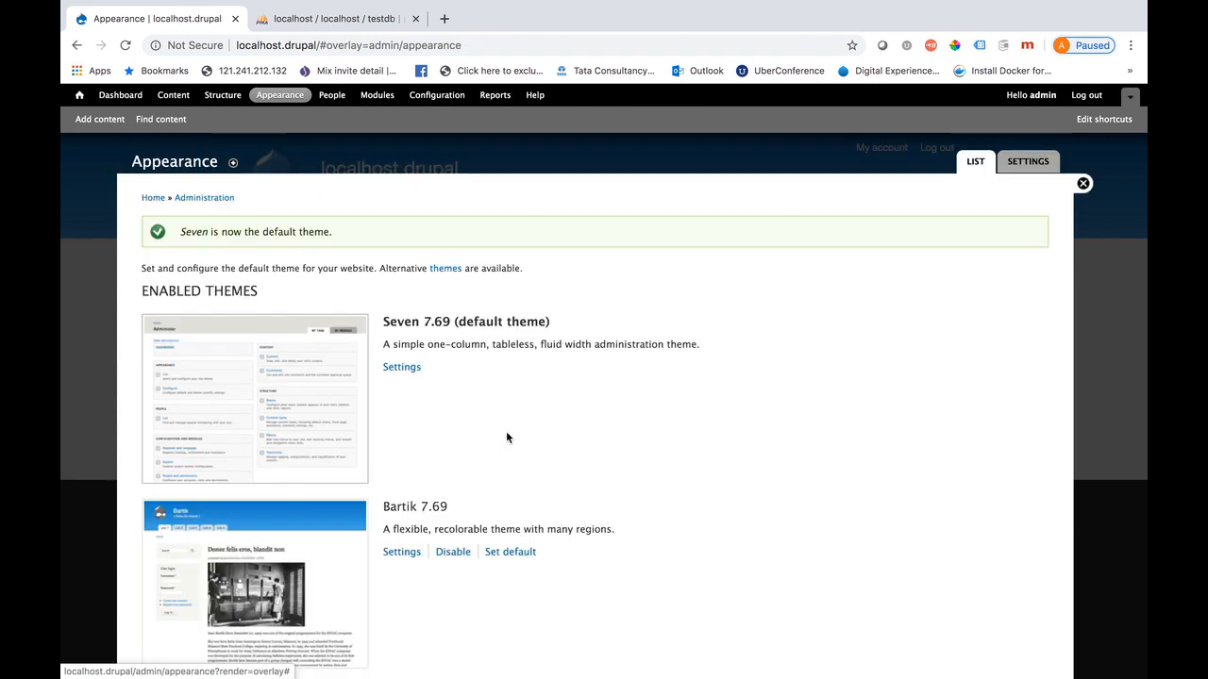
click(1082, 185)
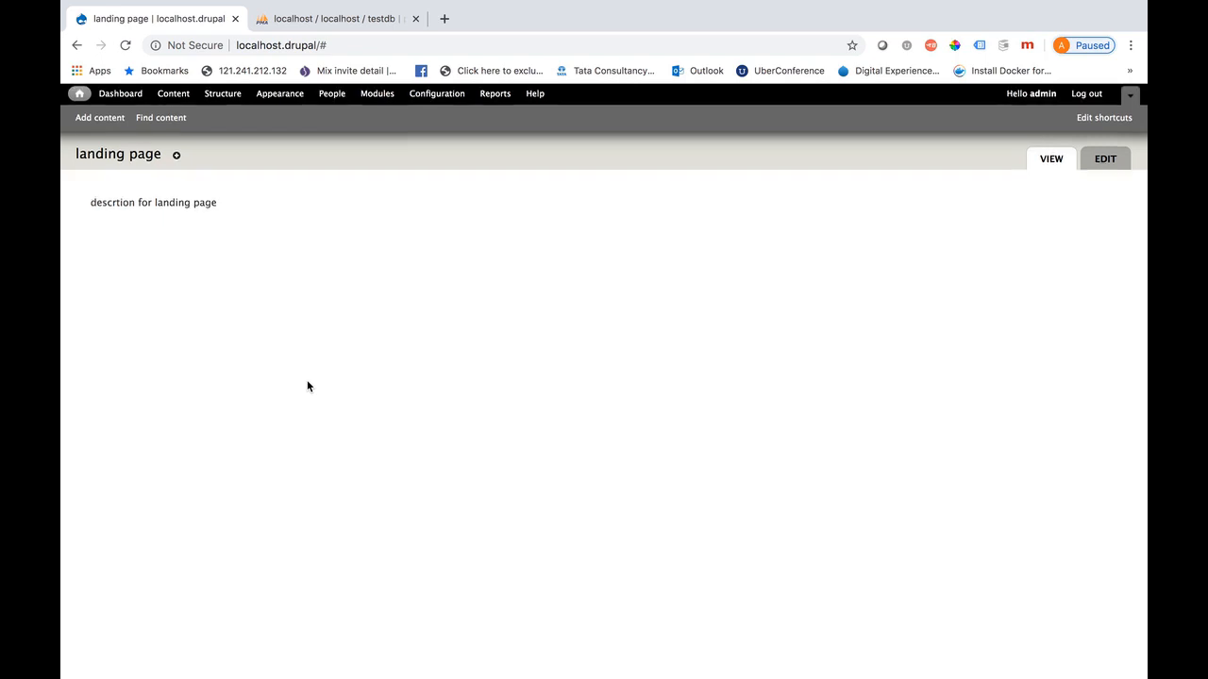
click(280, 95)
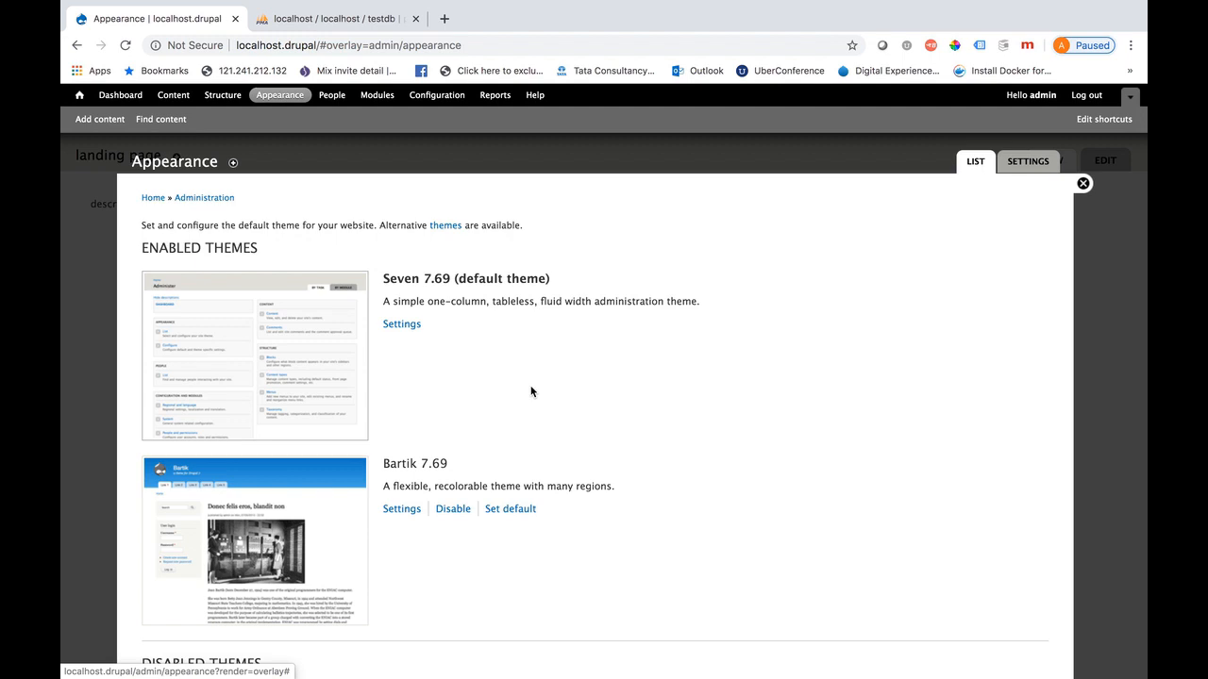
Set Bartik back as the default theme and return to the landing page
scroll(554, 482, down, 1)
scroll(555, 483, down, 1)
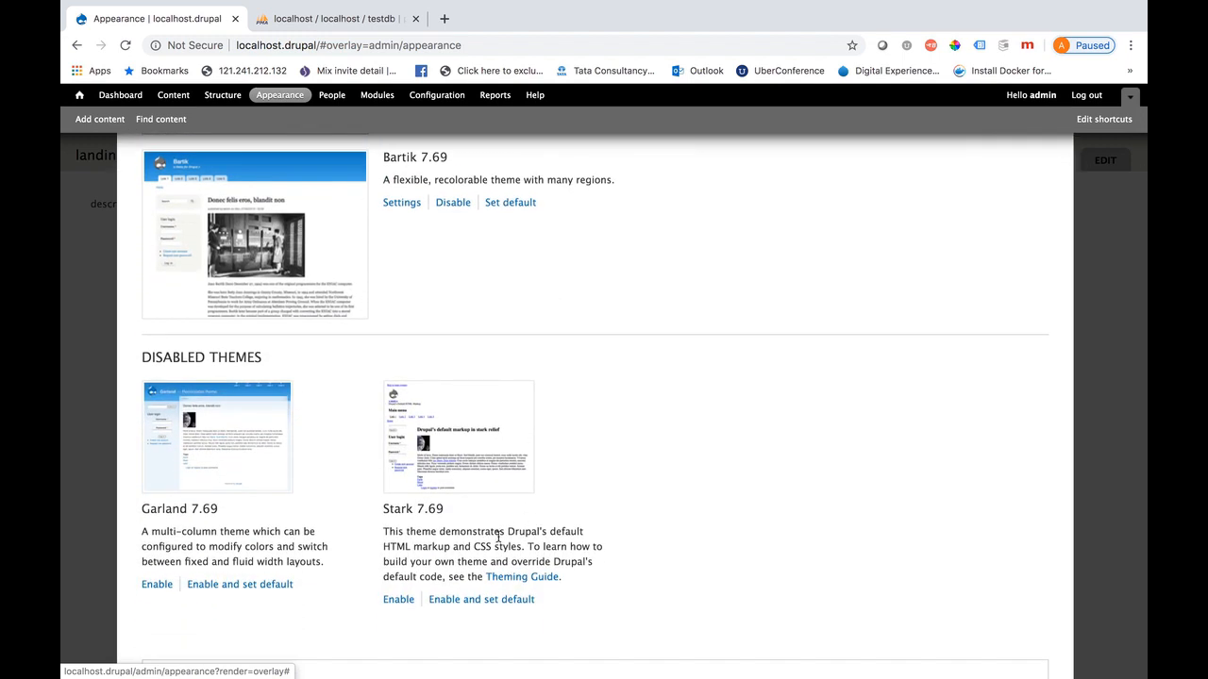
scroll(455, 574, up, 3)
scroll(456, 574, up, 2)
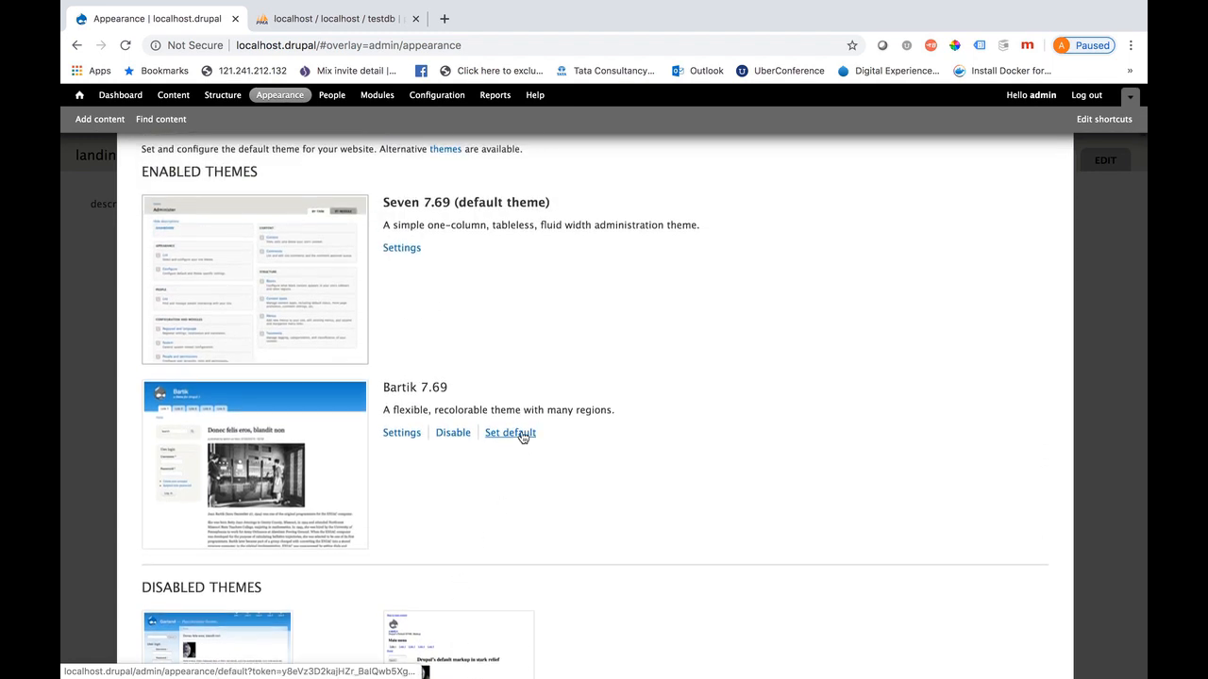
scroll(523, 437, up, 2)
click(510, 510)
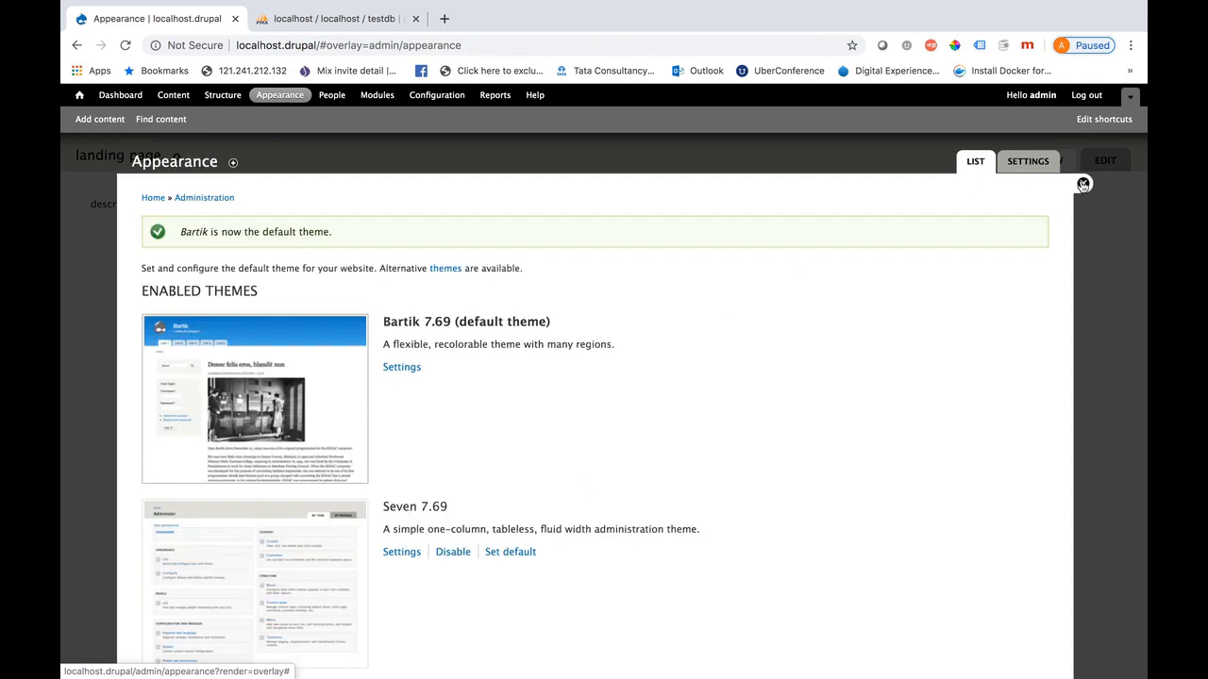
click(1082, 184)
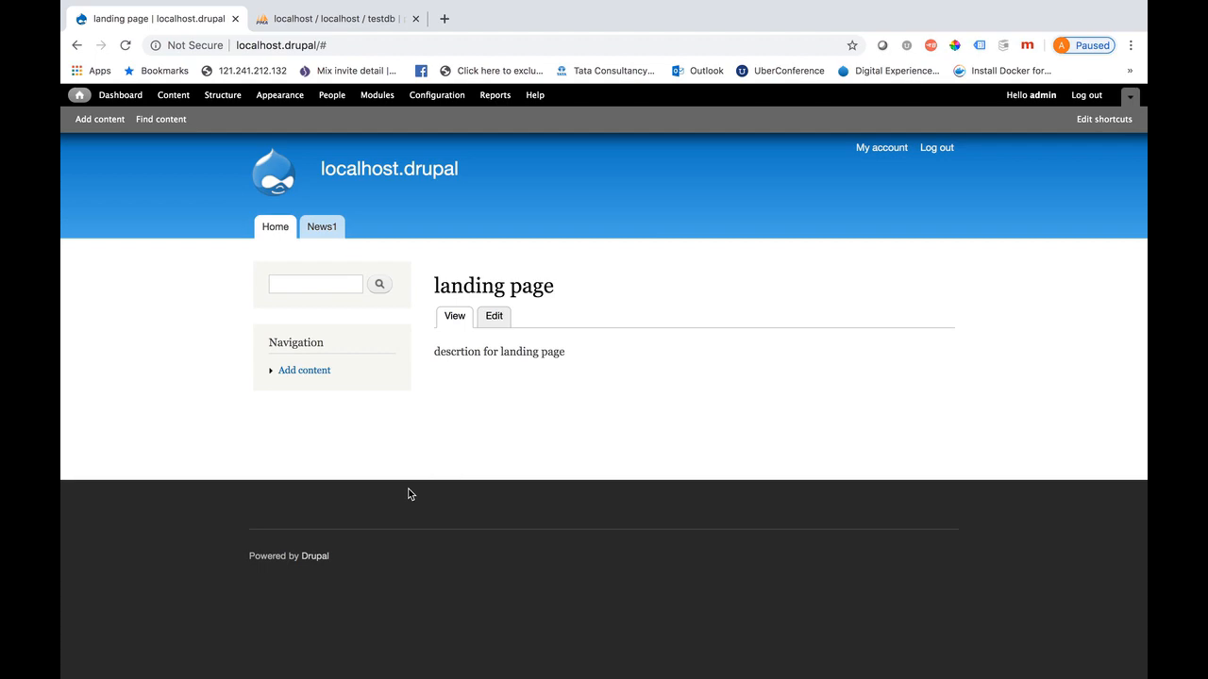
In Finder, browse newdrupal's themes folder and sites/all/themes, then navigate back up
key(super+Tab)
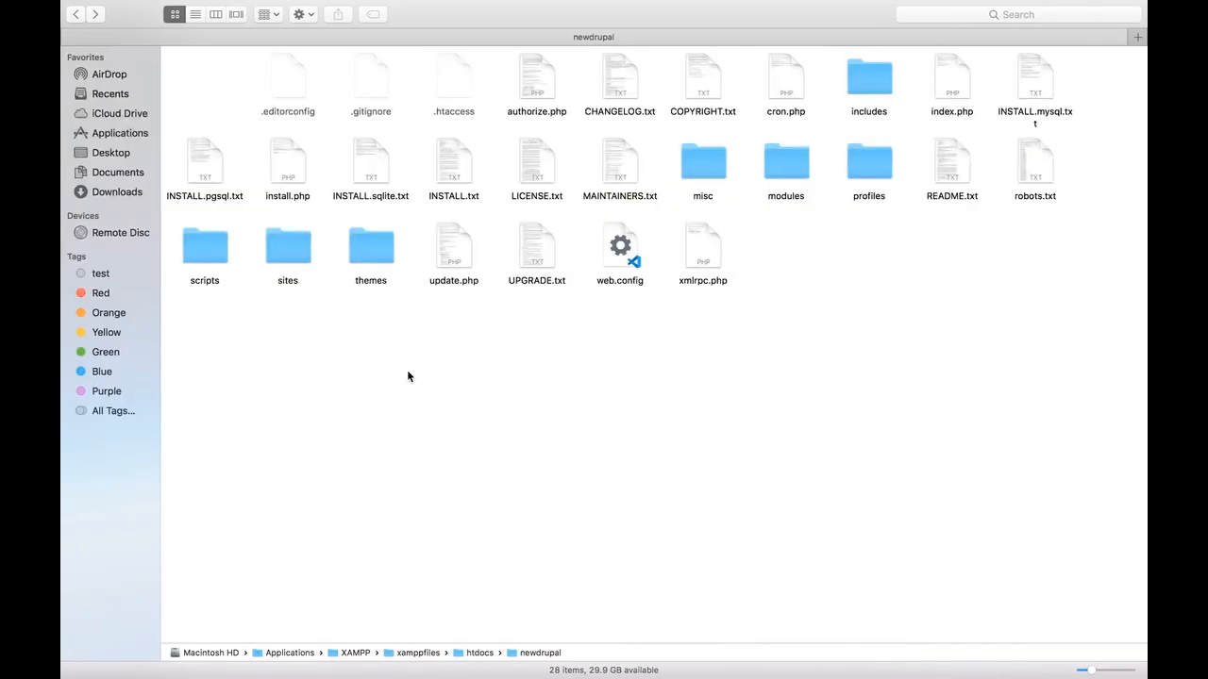
double_click(374, 238)
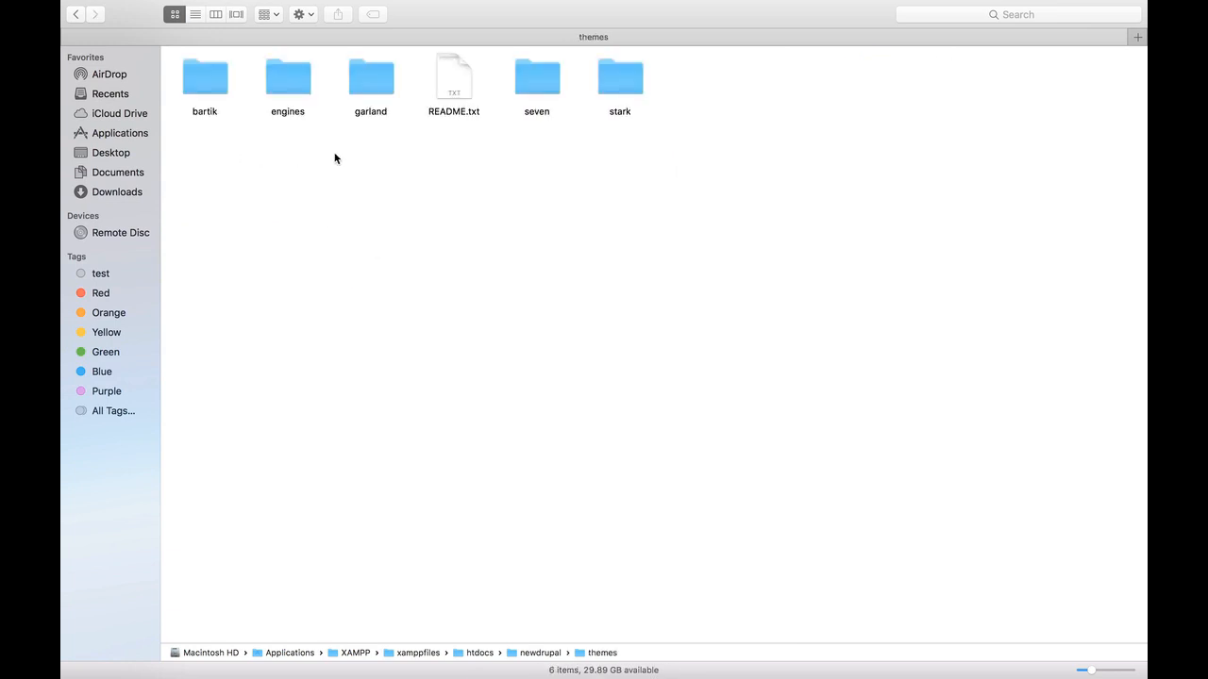
click(76, 13)
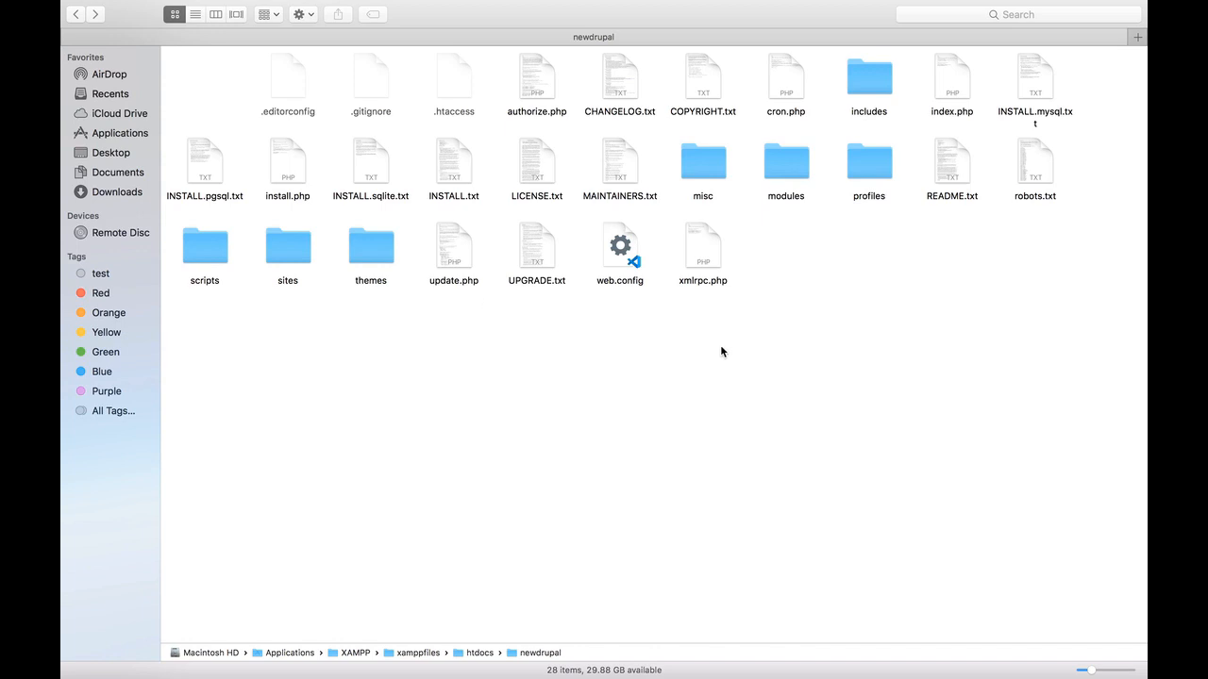
double_click(281, 249)
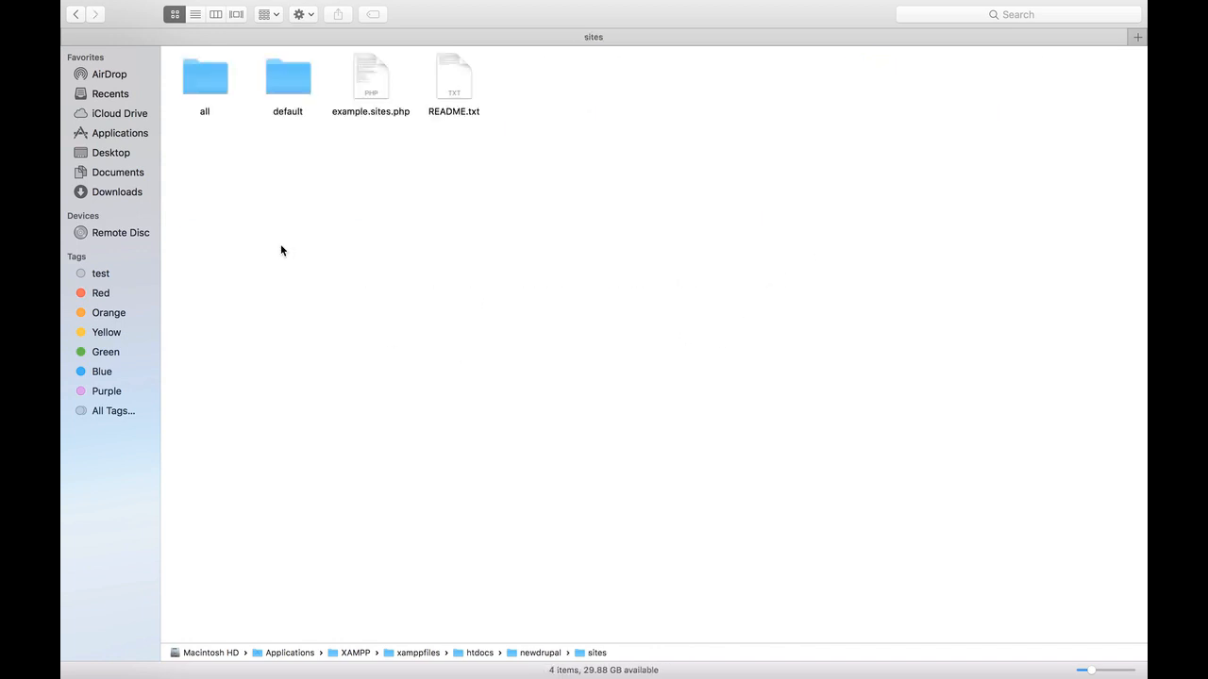
double_click(214, 76)
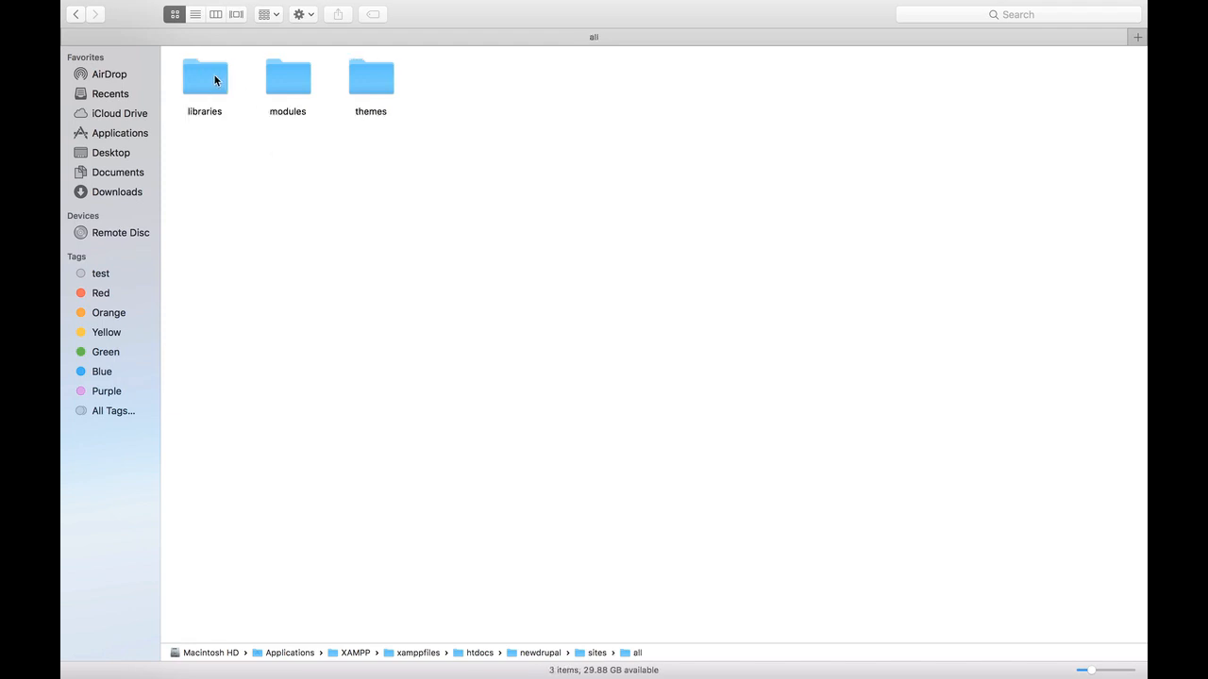
double_click(372, 89)
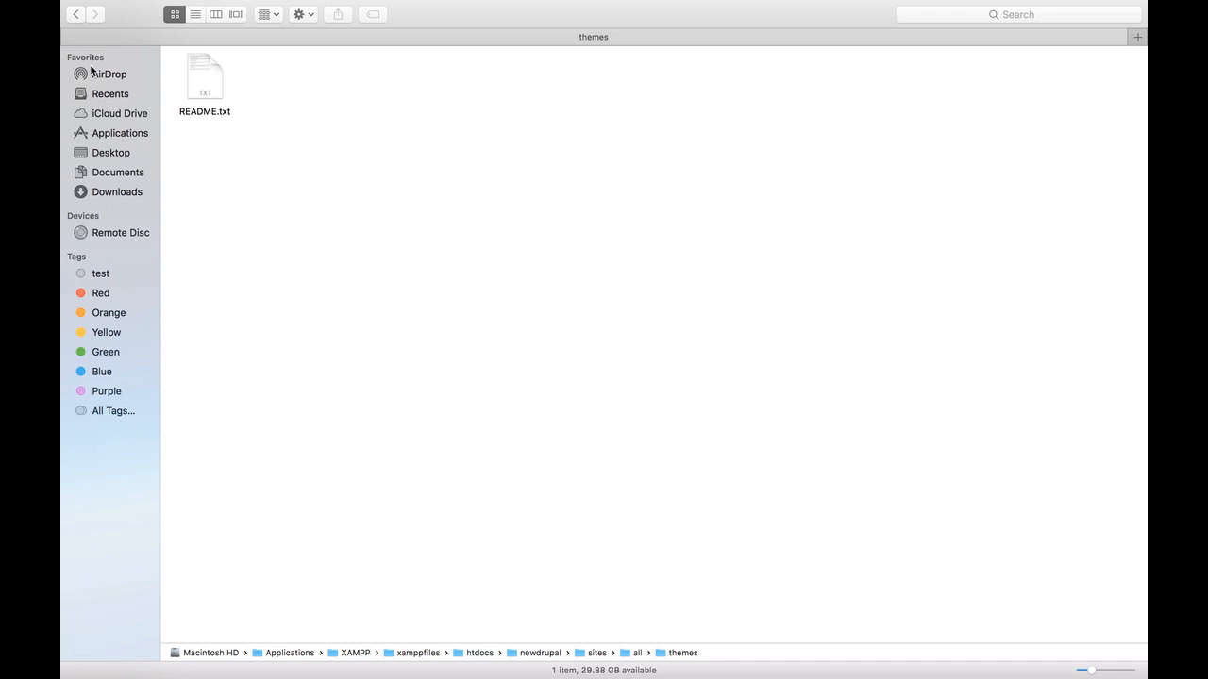
click(75, 14)
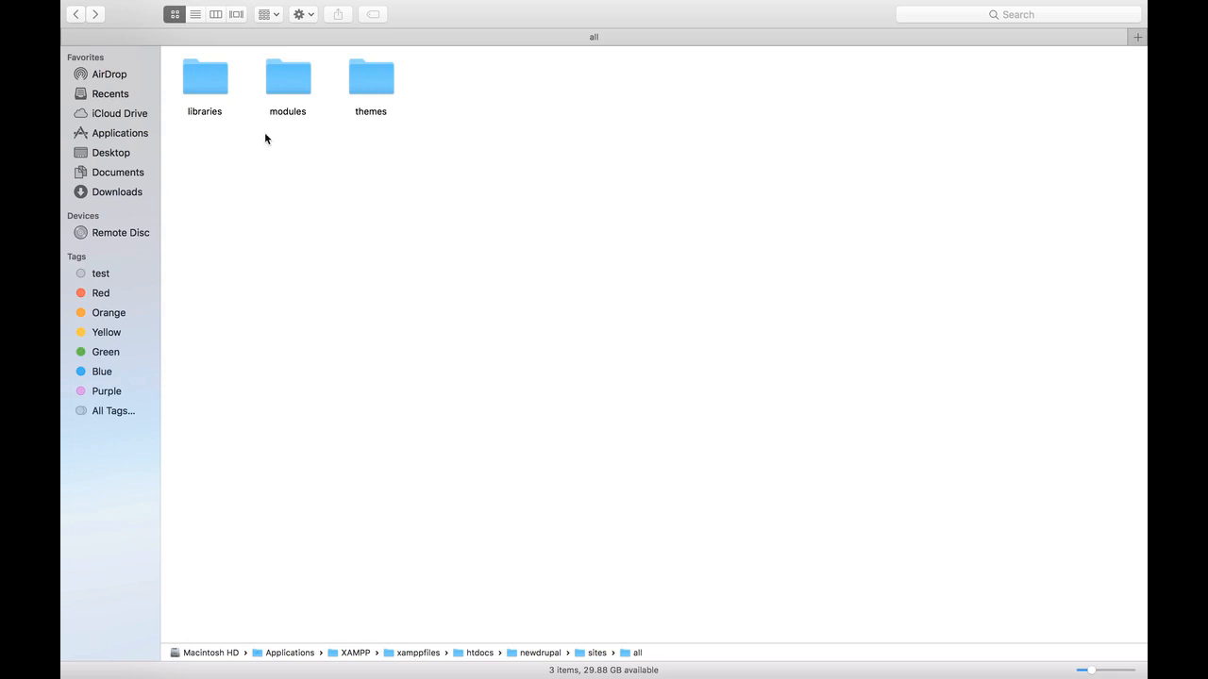
click(76, 14)
Browse to all > modules, move the custom and community folders up, open community, then return to Chrome
double_click(206, 80)
double_click(293, 91)
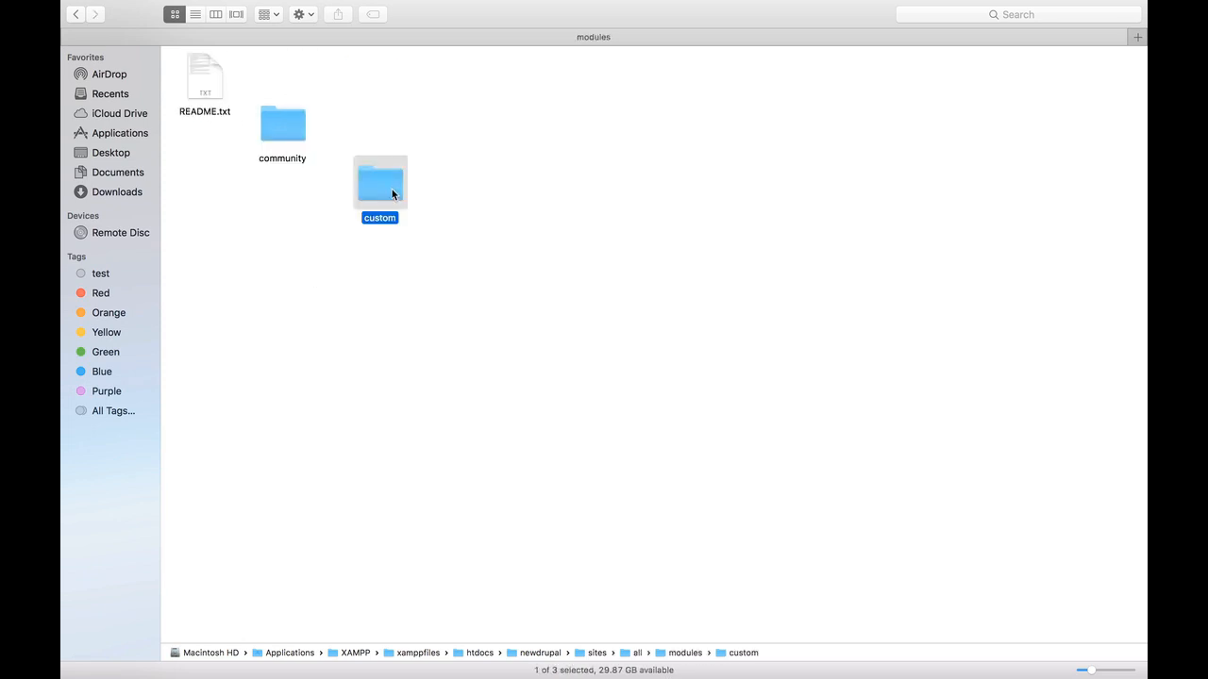
drag(392, 190, 373, 87)
drag(286, 138, 287, 89)
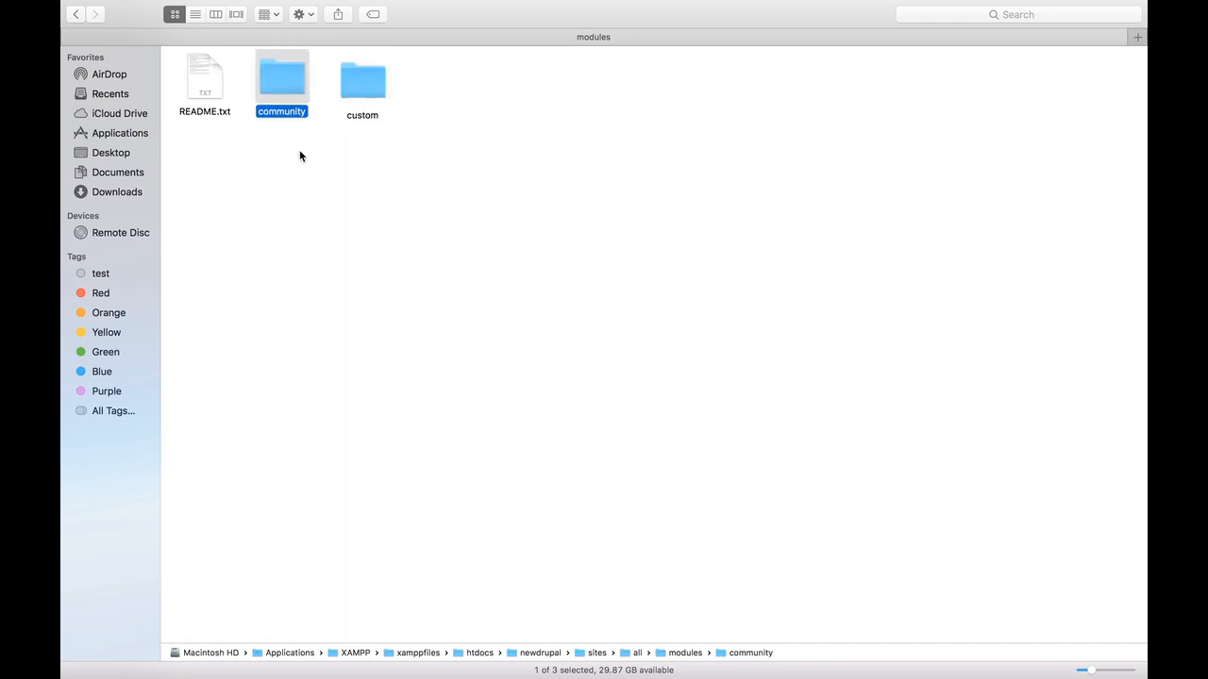
double_click(290, 85)
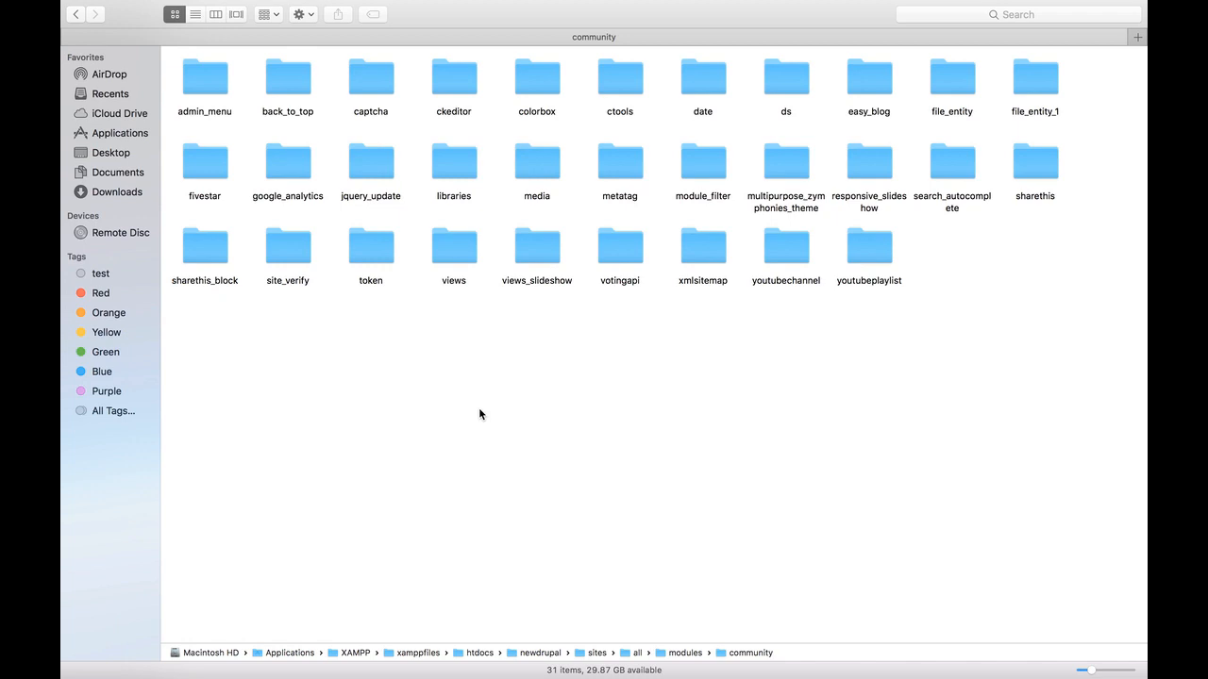
key(super+Tab)
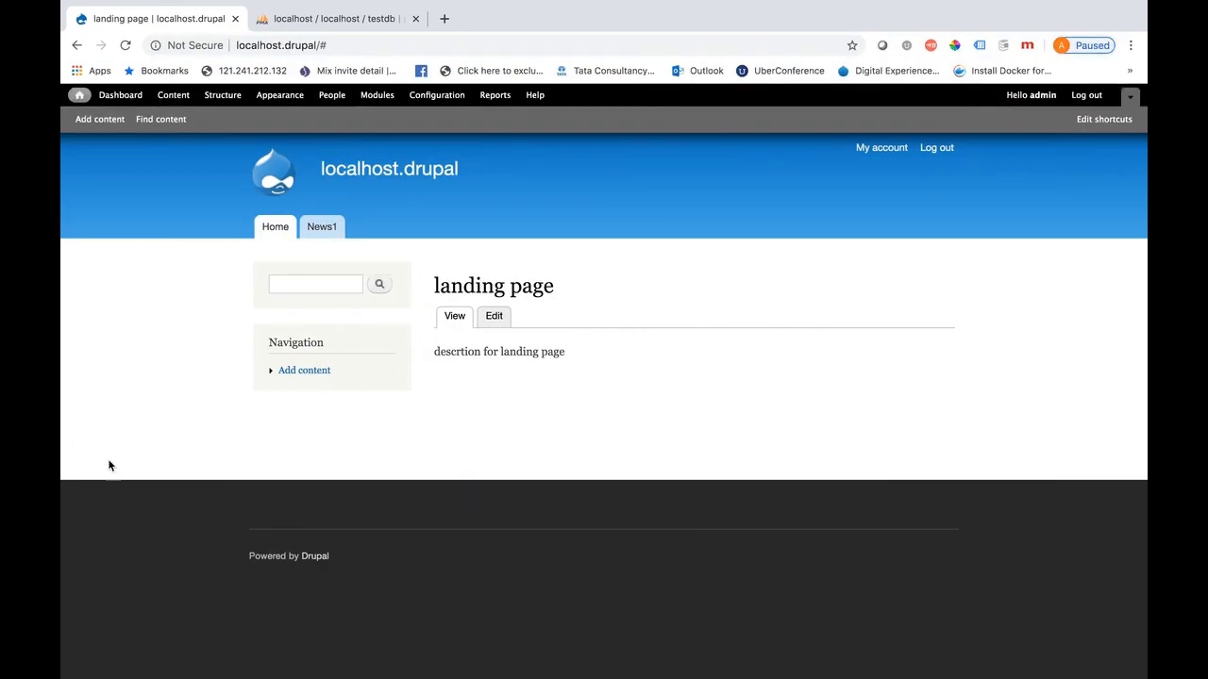
On the Modules page, find the Contact module and tick its Enabled checkbox
click(379, 98)
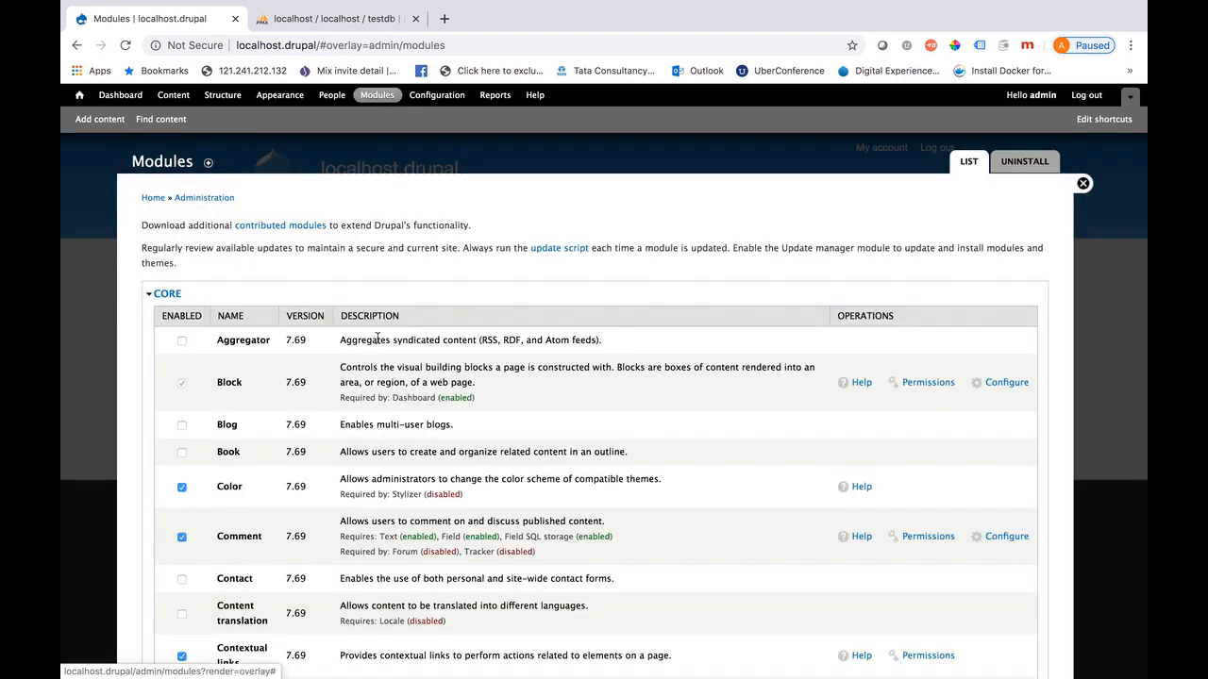
scroll(376, 539, down, 5)
scroll(376, 543, down, 20)
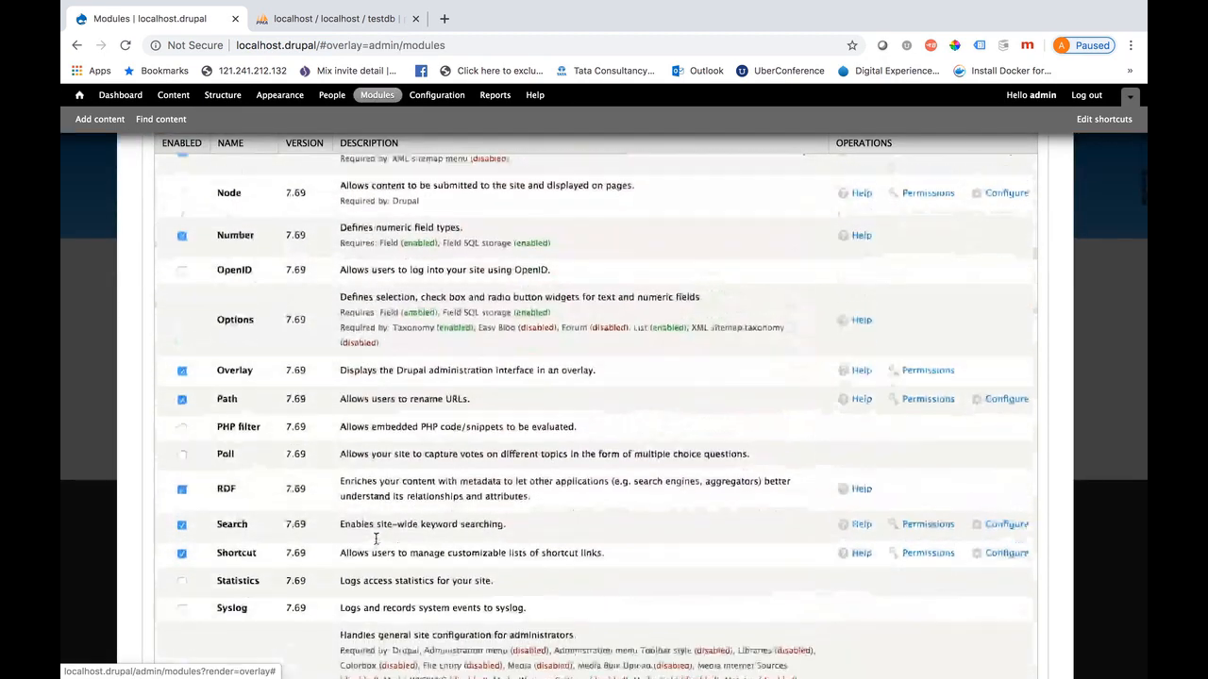
scroll(377, 539, down, 4)
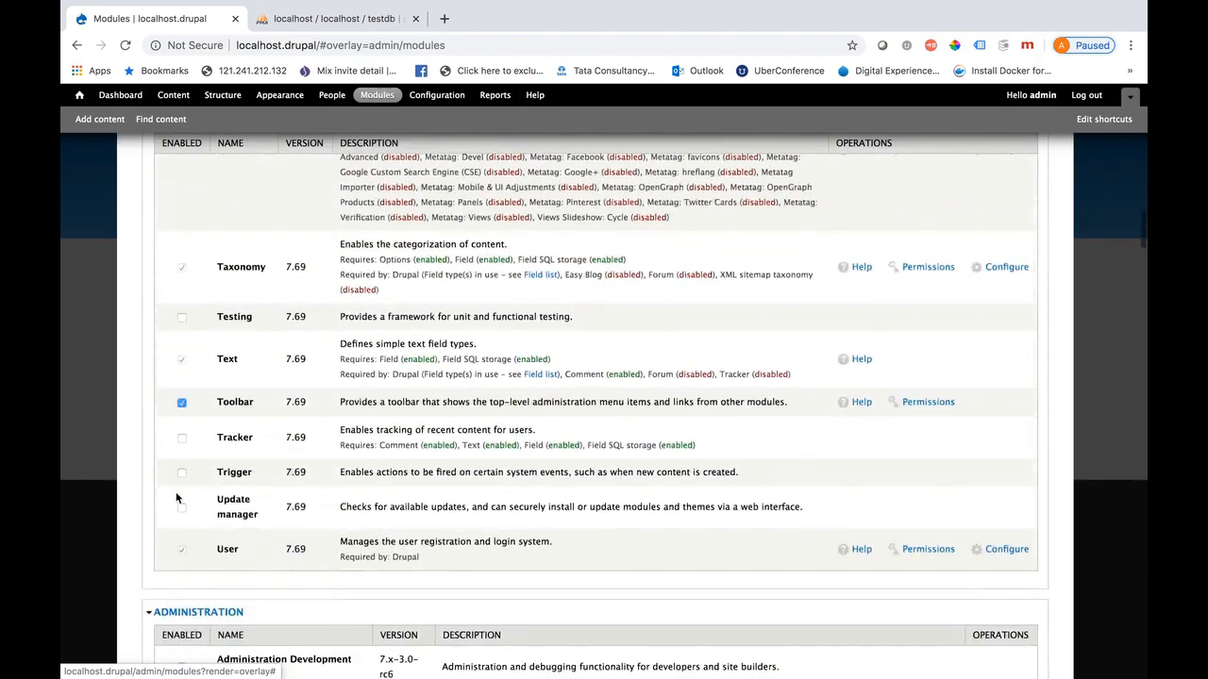
scroll(270, 475, down, 7)
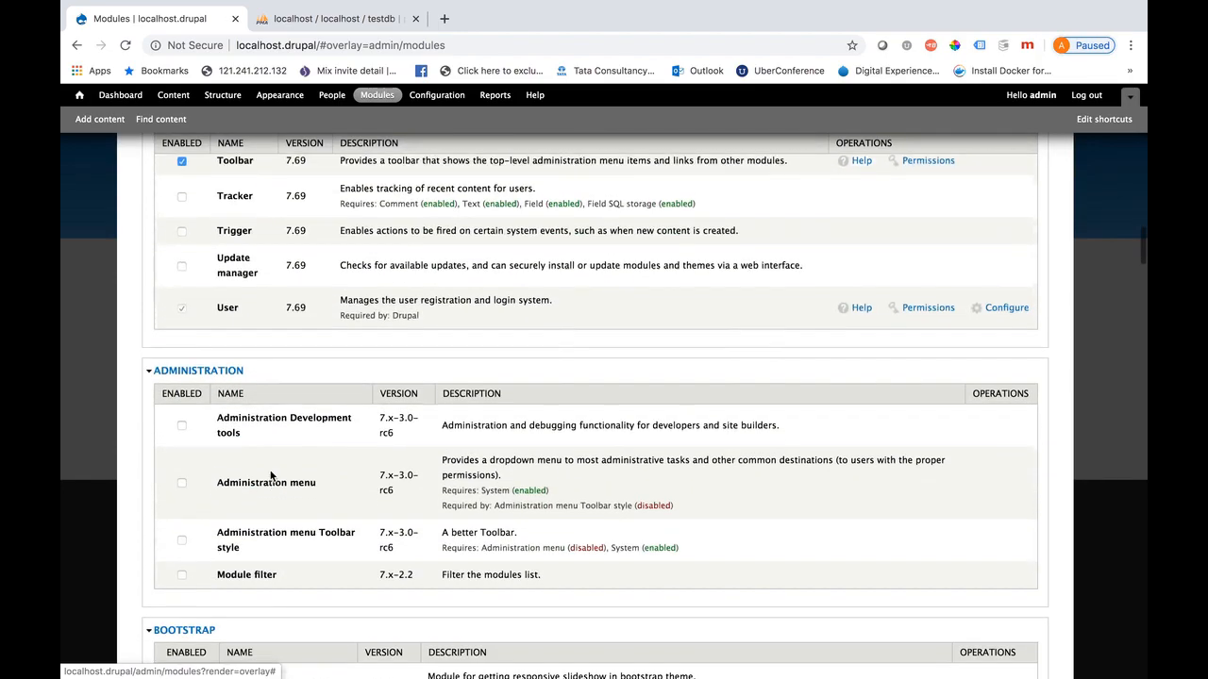
scroll(270, 476, down, 16)
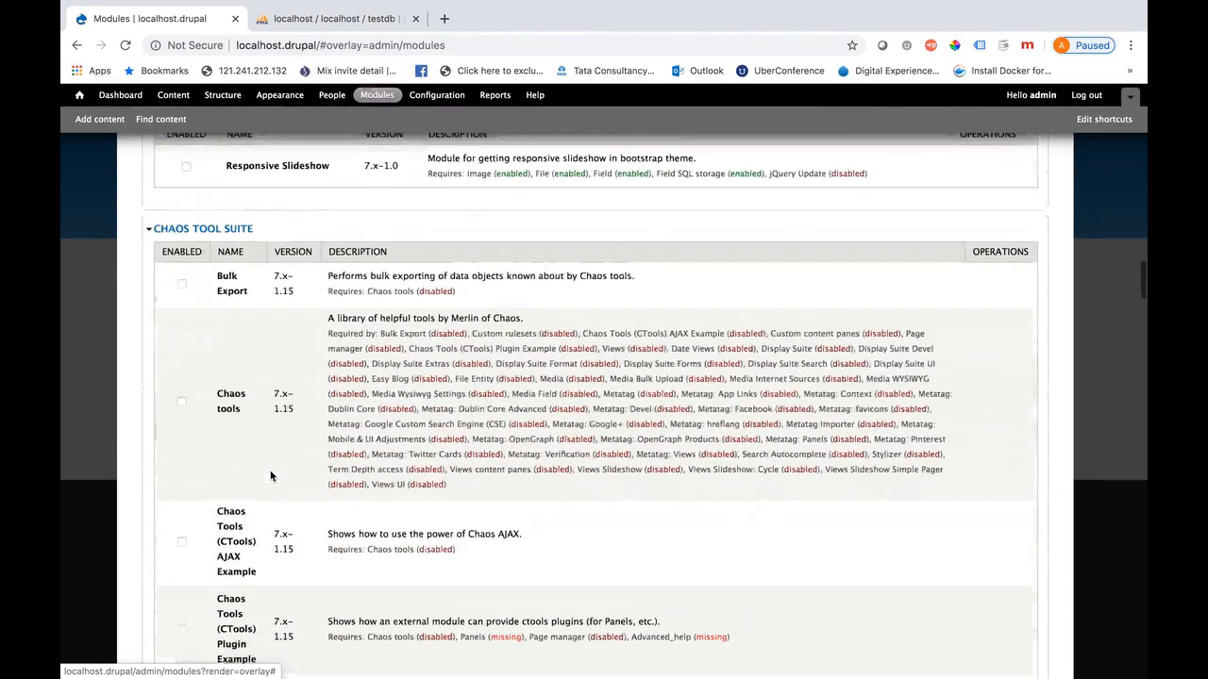
scroll(270, 475, up, 10)
scroll(270, 475, up, 10)
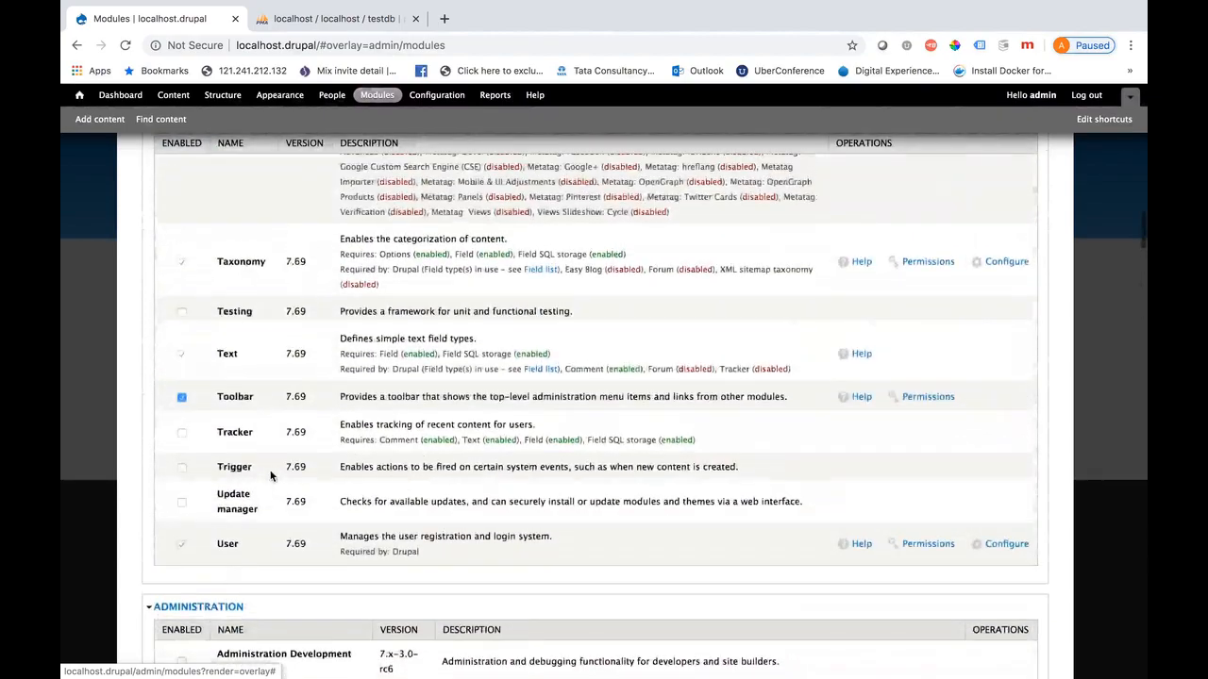
key(ctrl+f)
text(shi)
text(contact)
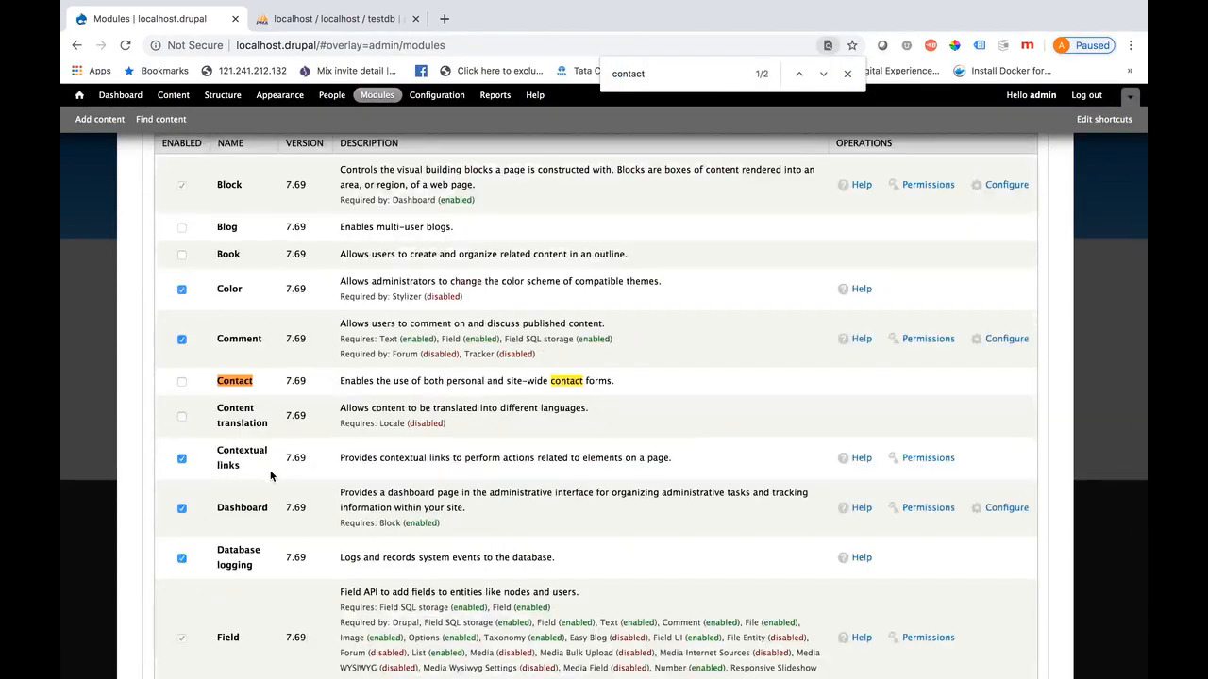
click(181, 385)
Enable the Module filter module as well and save the module configuration
scroll(507, 456, down, 20)
scroll(505, 453, down, 20)
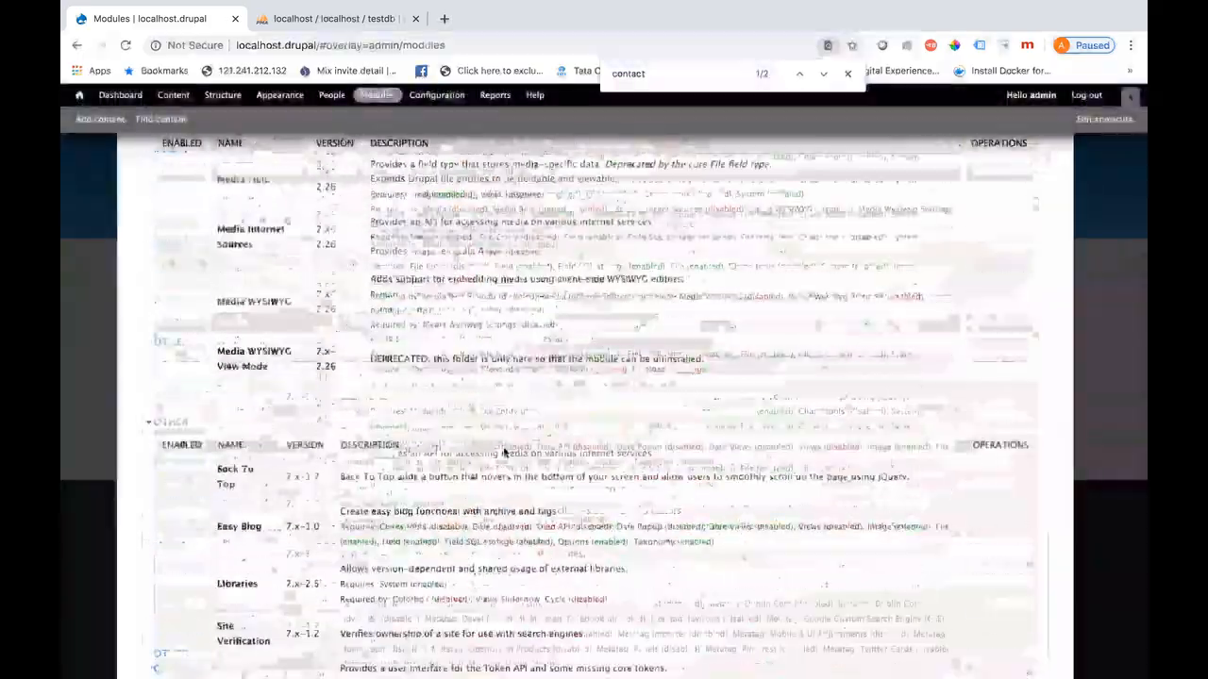
scroll(503, 447, down, 2)
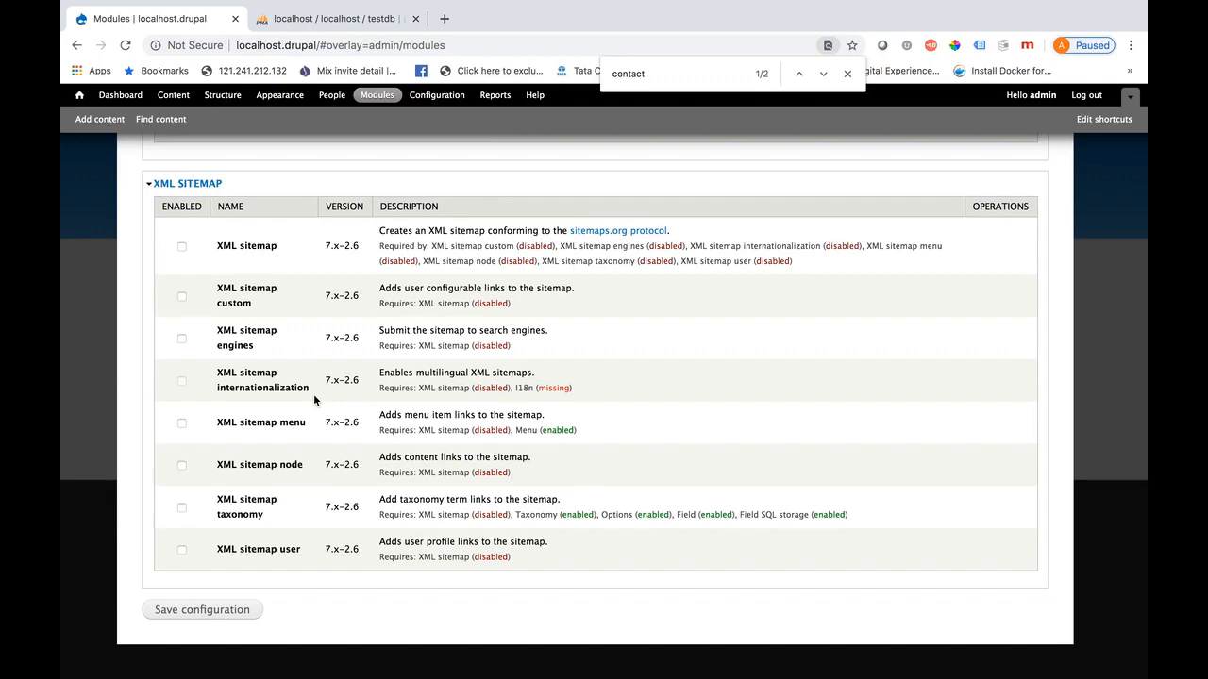
key(ctrl+f)
text(module)
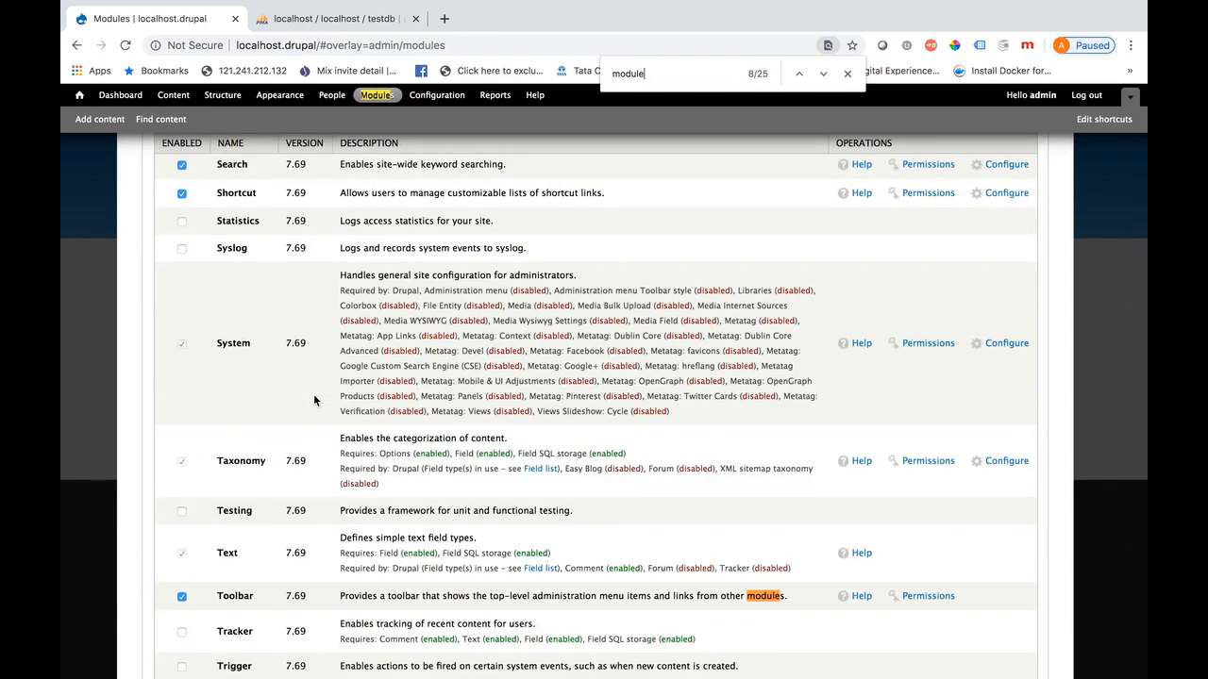
key(Return)
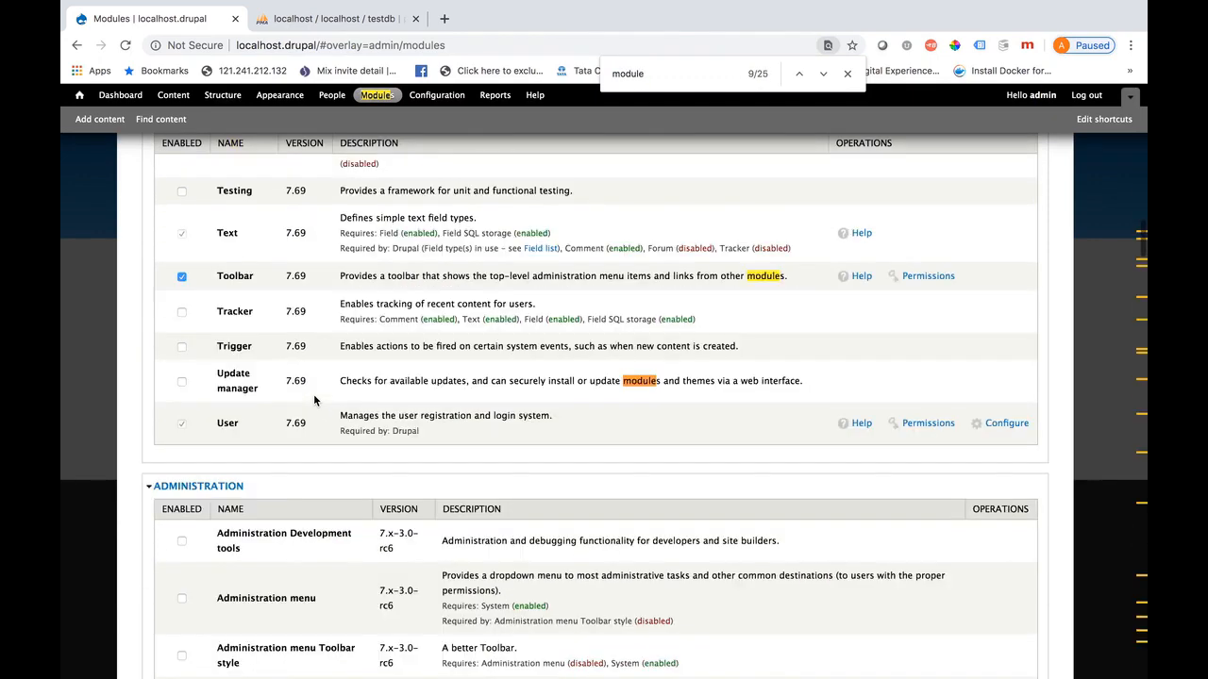
key(Return)
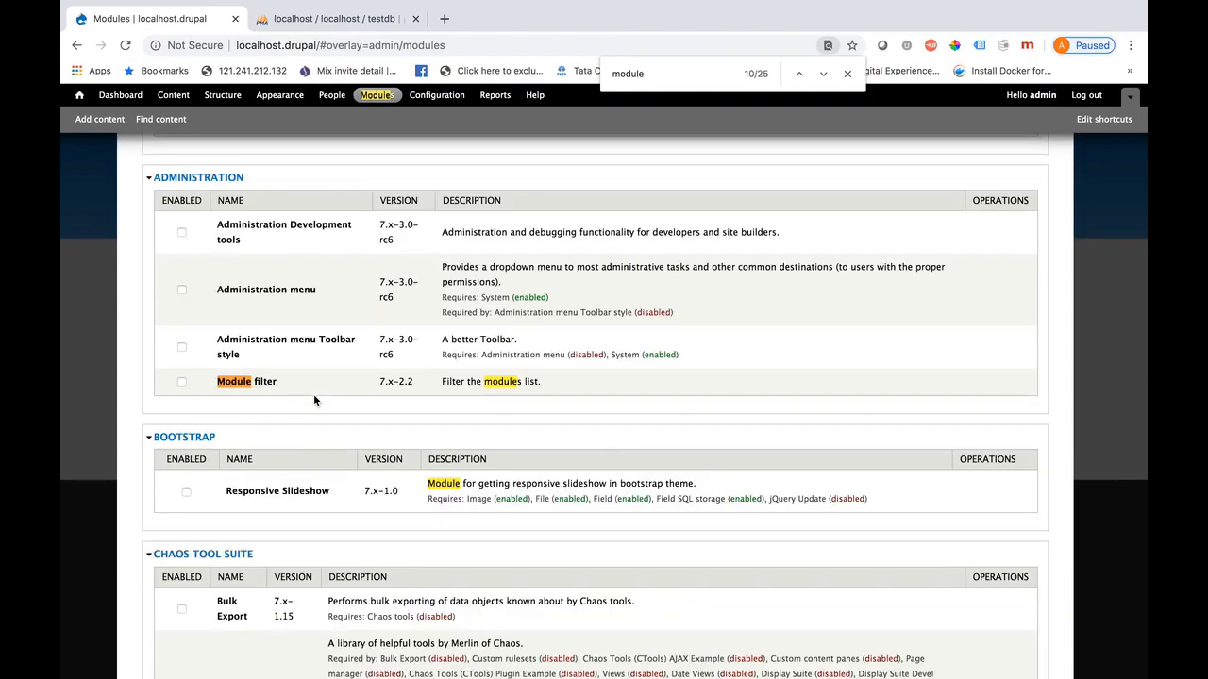
click(182, 385)
scroll(300, 438, down, 10)
scroll(300, 437, down, 20)
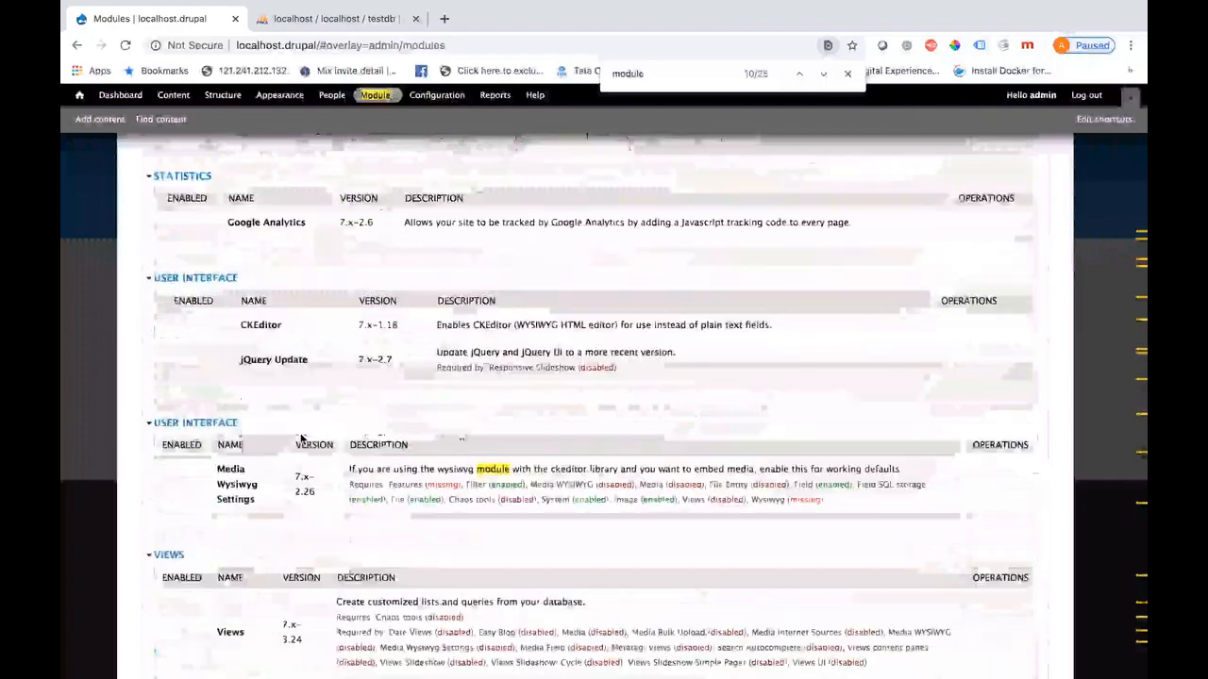
scroll(255, 479, down, 3)
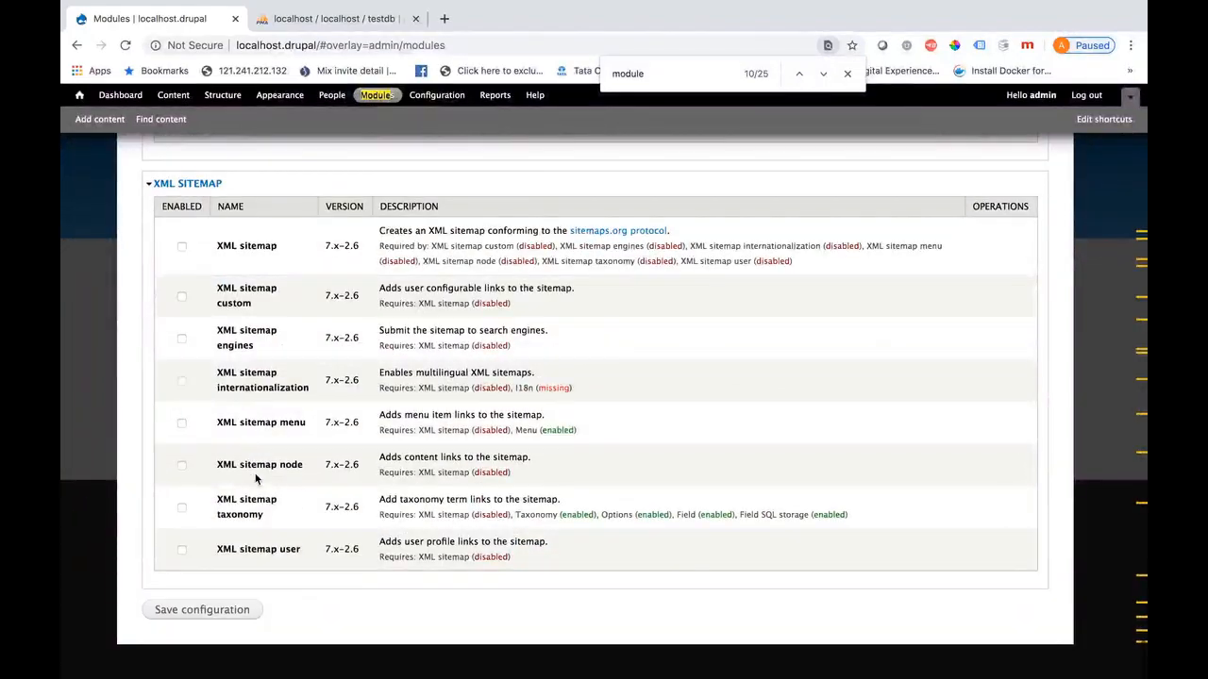
click(209, 615)
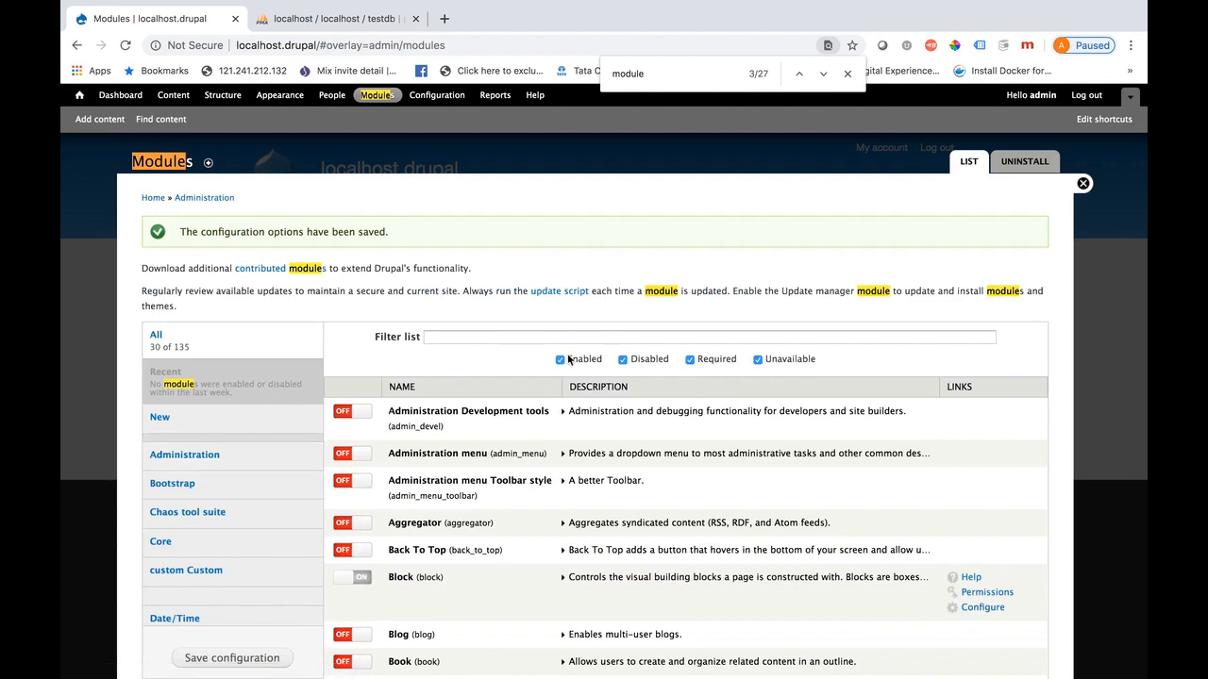
Filter the modules list for 'contact' and open the Contact module's Permissions link
click(447, 336)
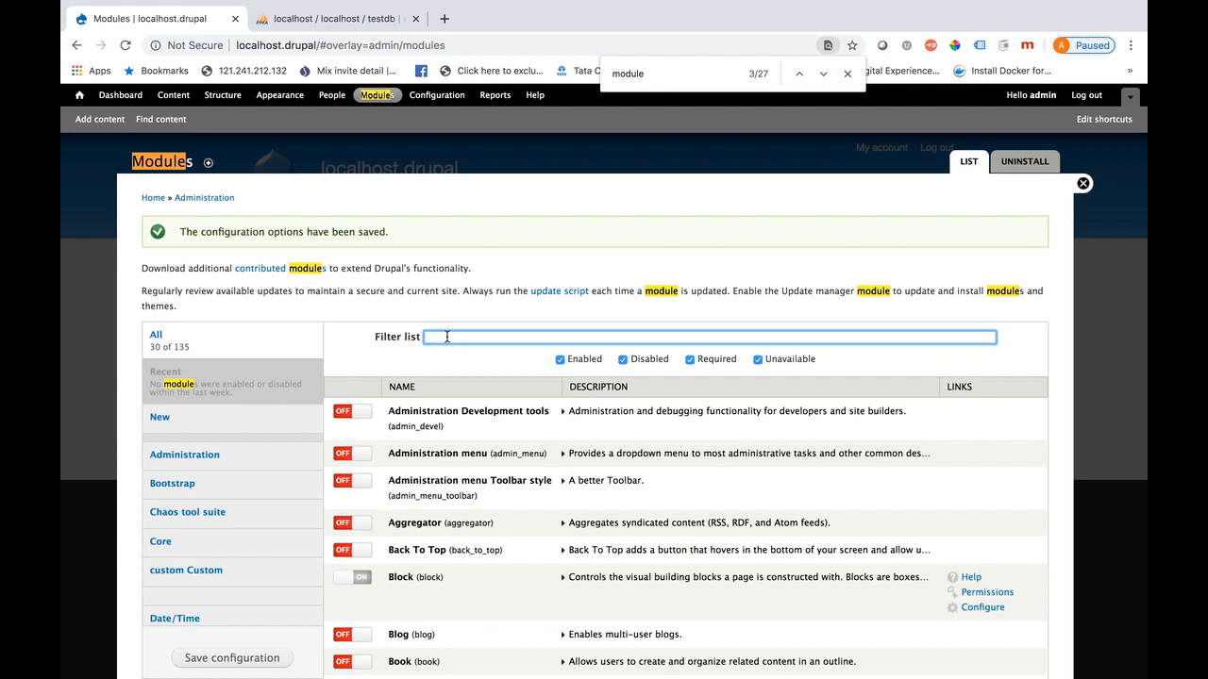
text(blog)
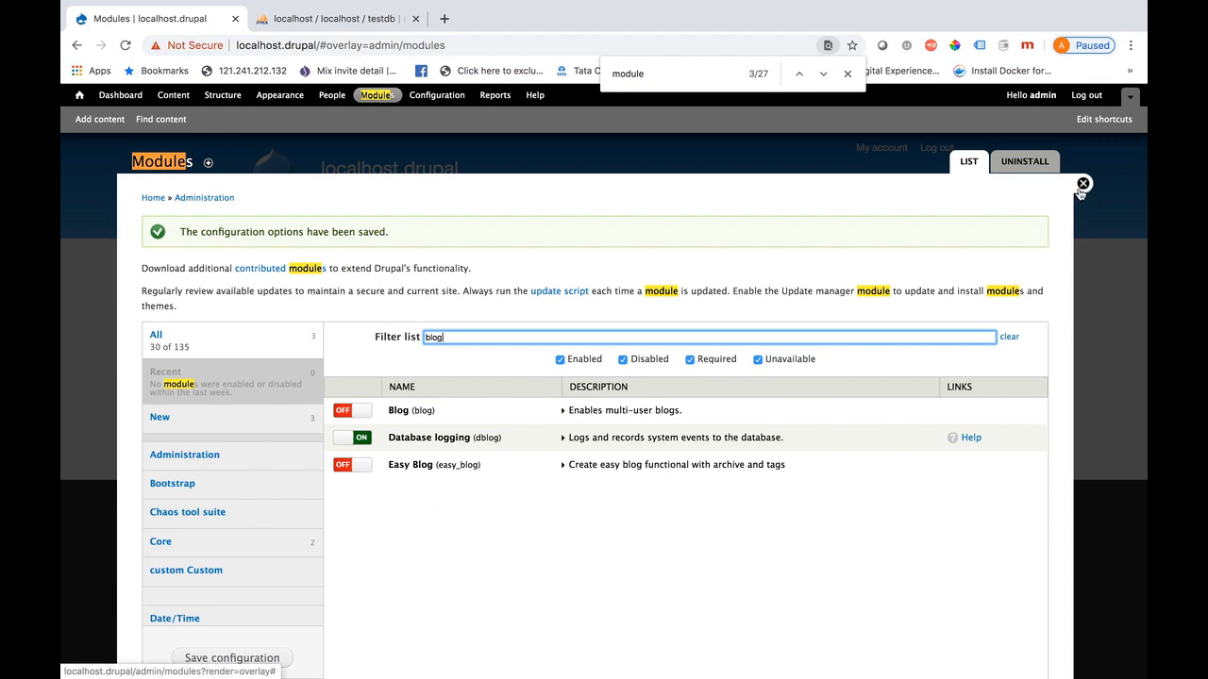
double_click(432, 337)
text(contact)
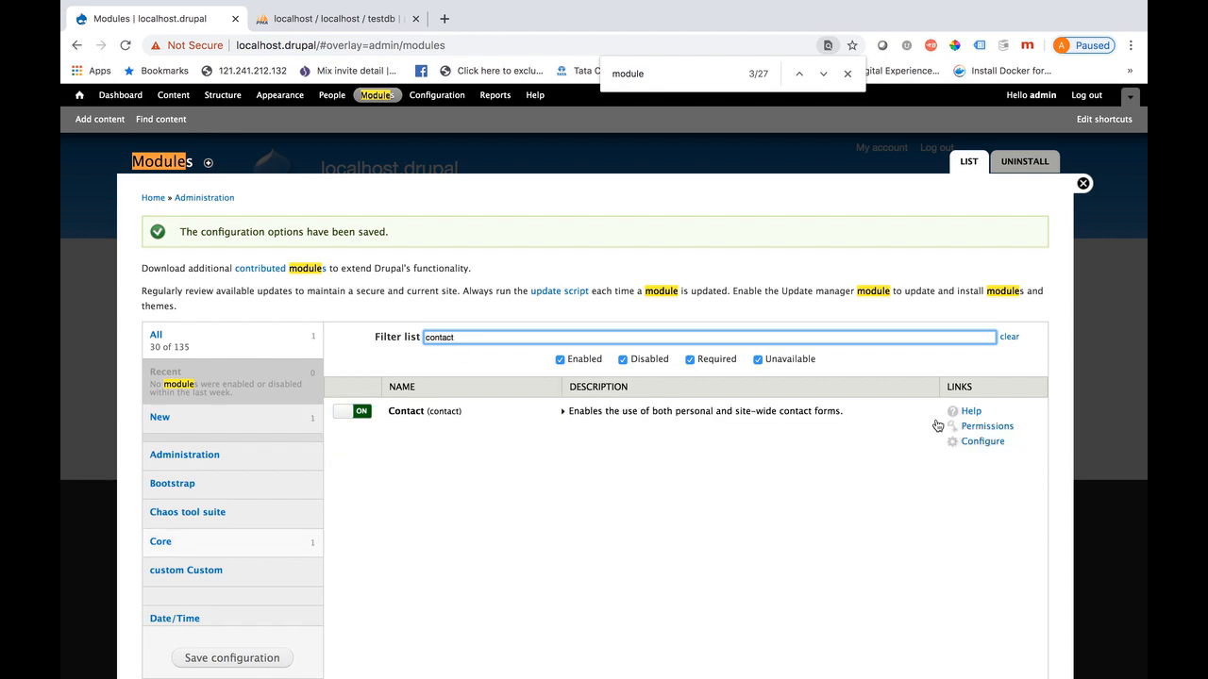
click(986, 428)
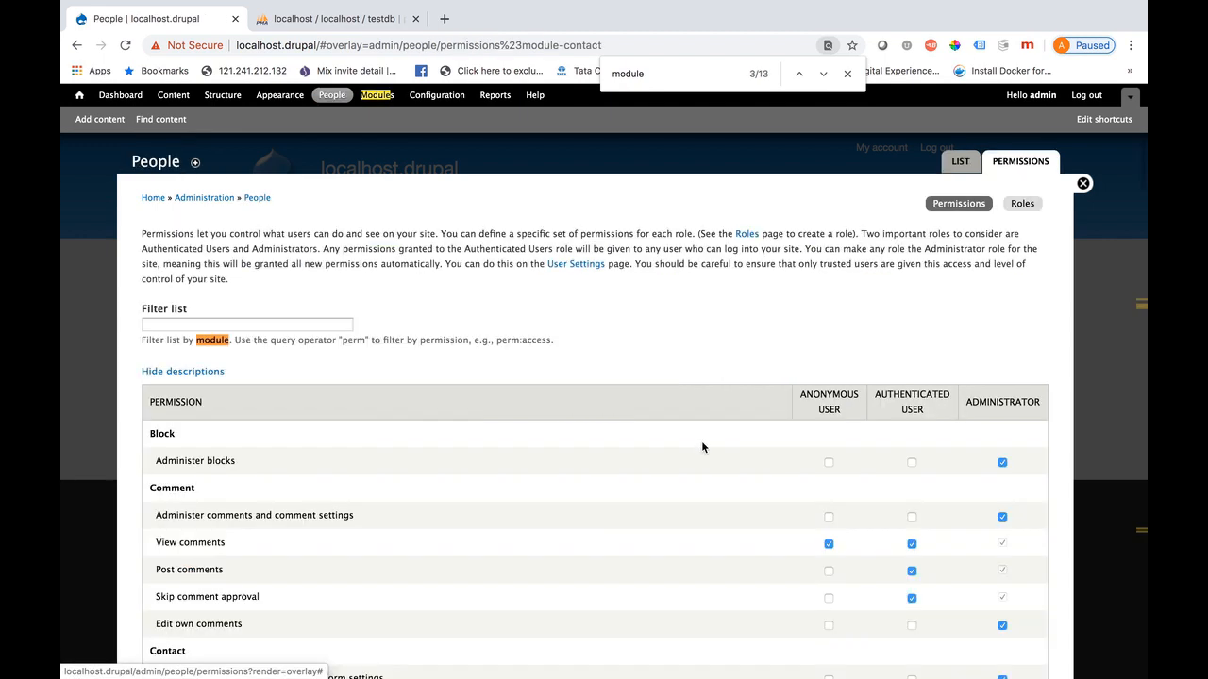
Grant Anonymous User the 'Use the site-wide contact form' permission
click(848, 73)
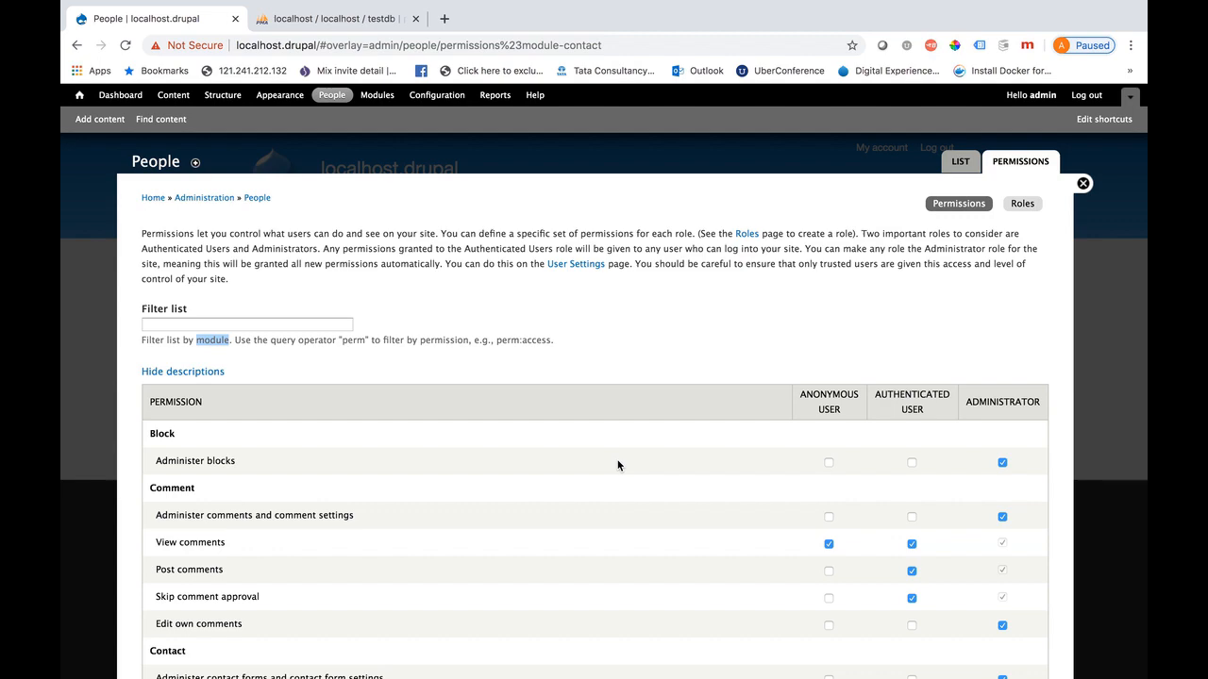
scroll(618, 464, down, 5)
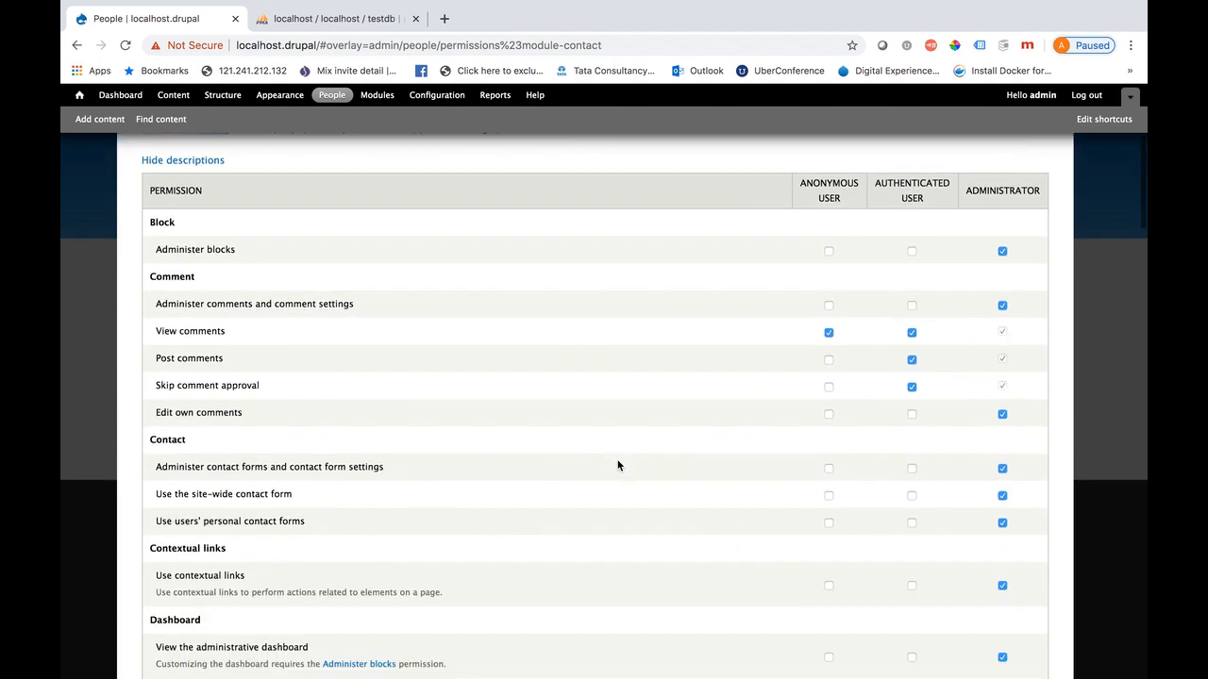
scroll(618, 465, up, 1)
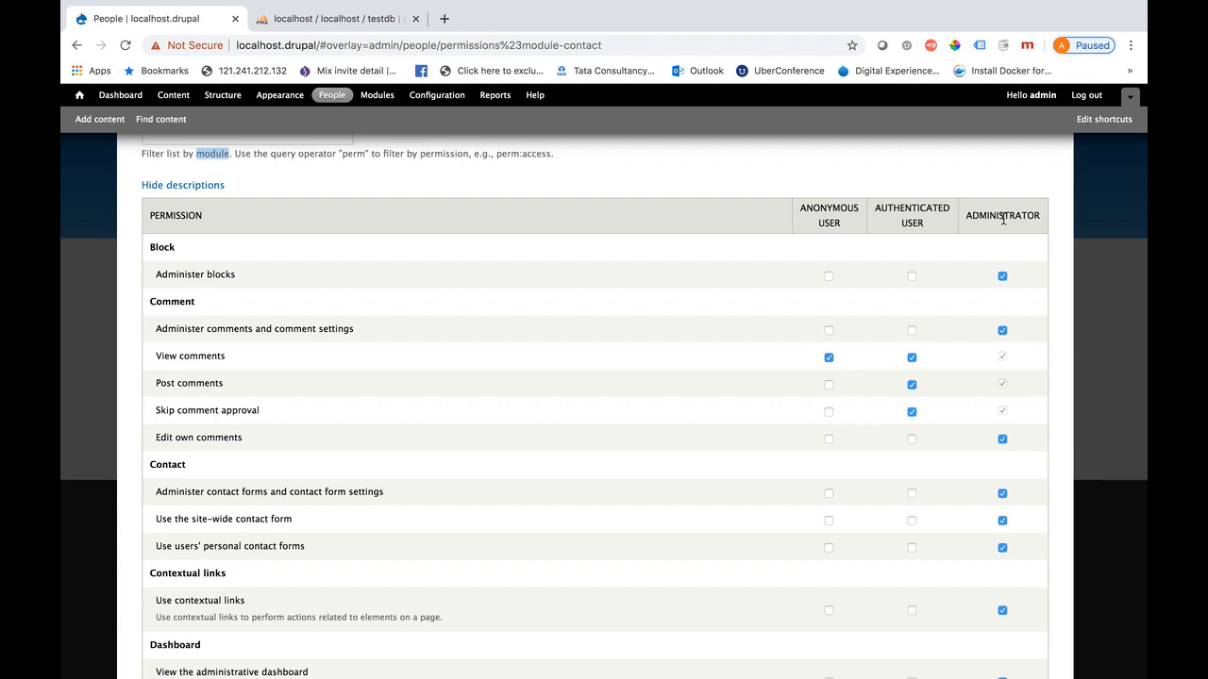
scroll(663, 431, down, 5)
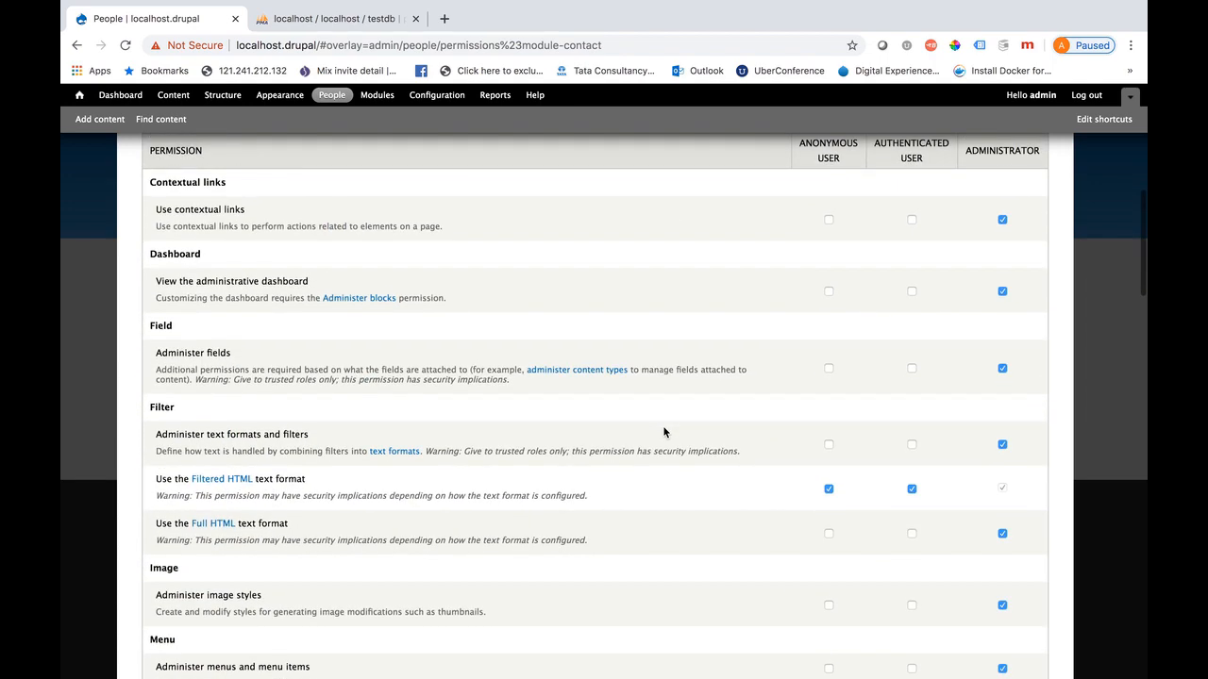
key(ctrl+f)
text(contact)
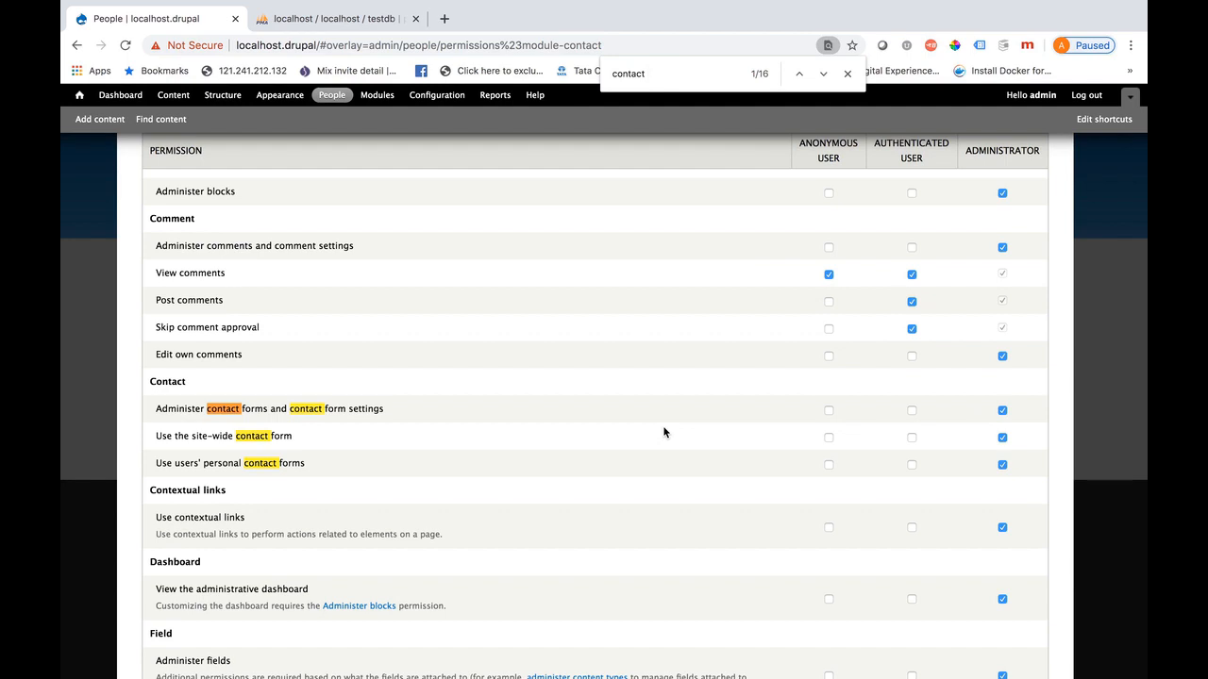
click(828, 438)
drag(286, 437, 156, 438)
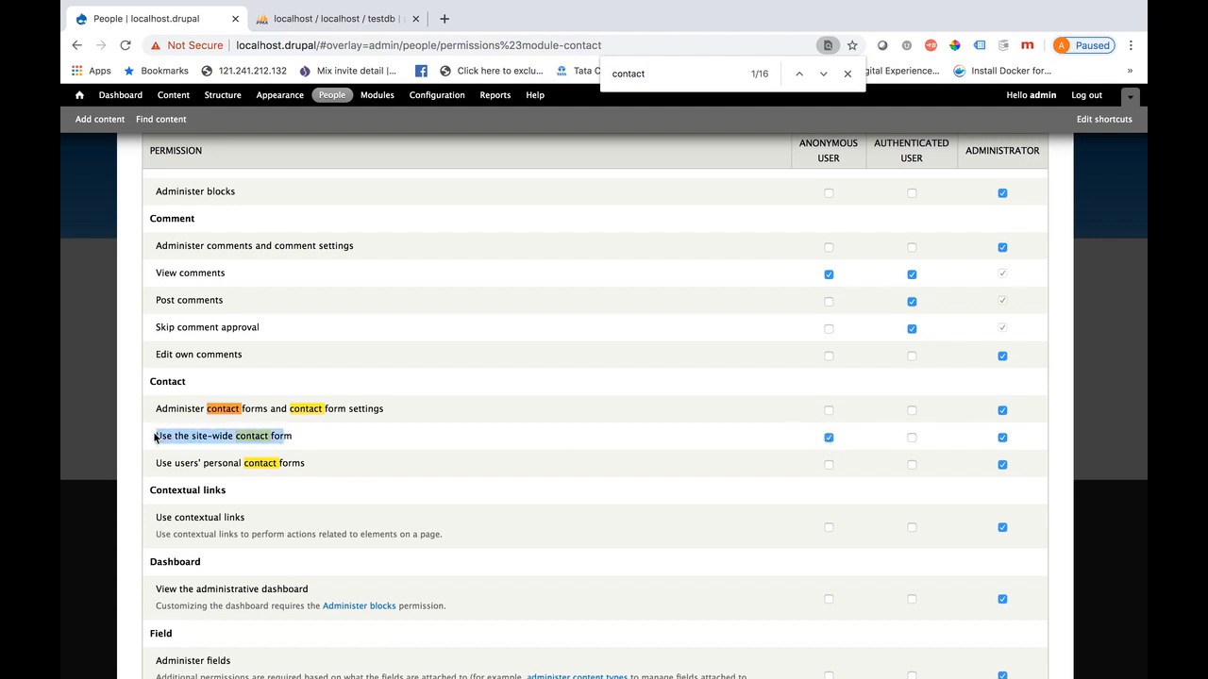
Save the permissions and close the overlay back to the landing page
scroll(452, 416, down, 15)
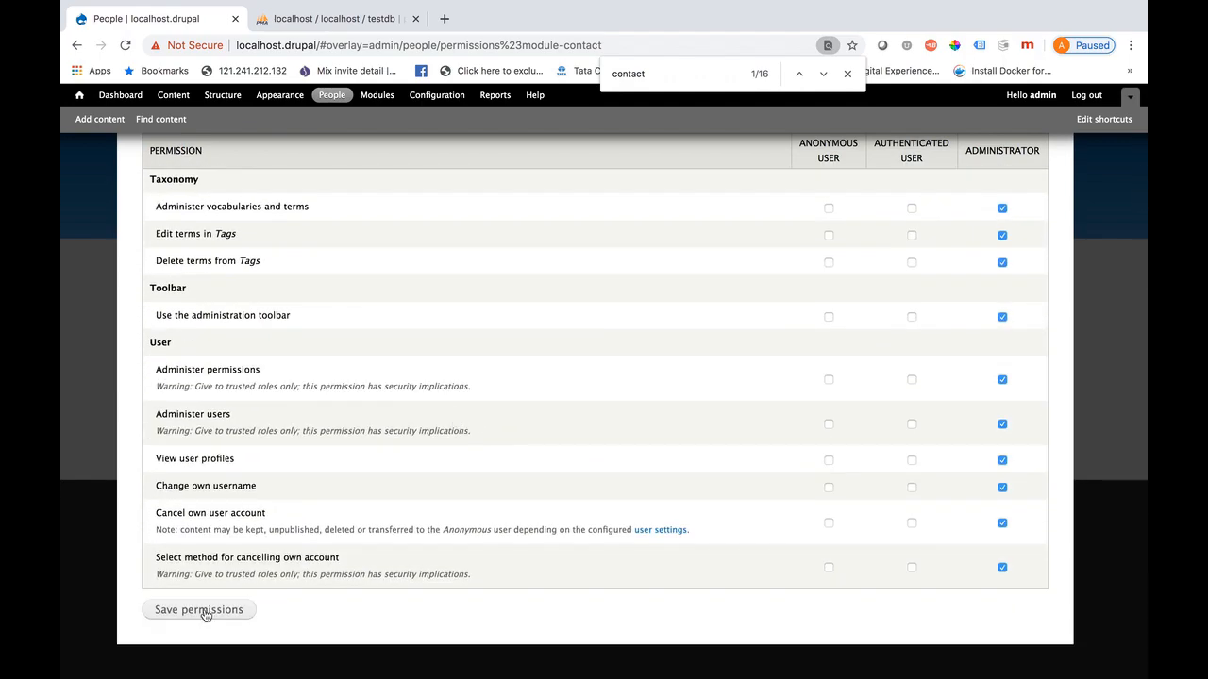
click(199, 610)
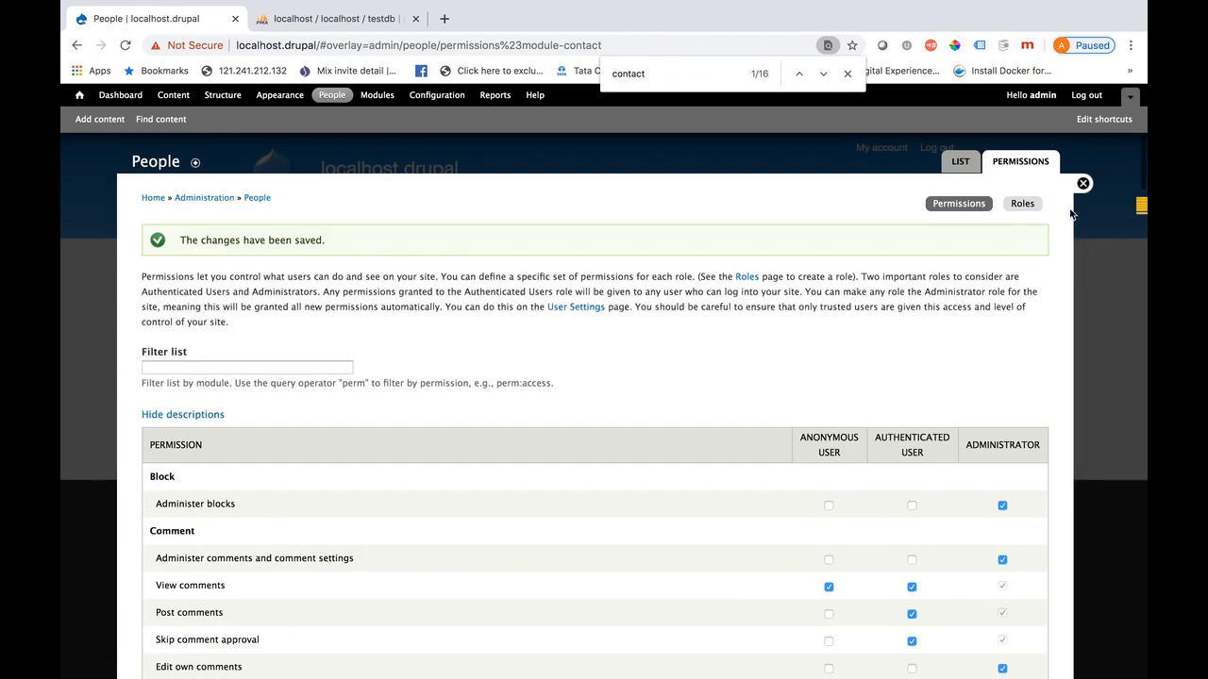
click(1081, 184)
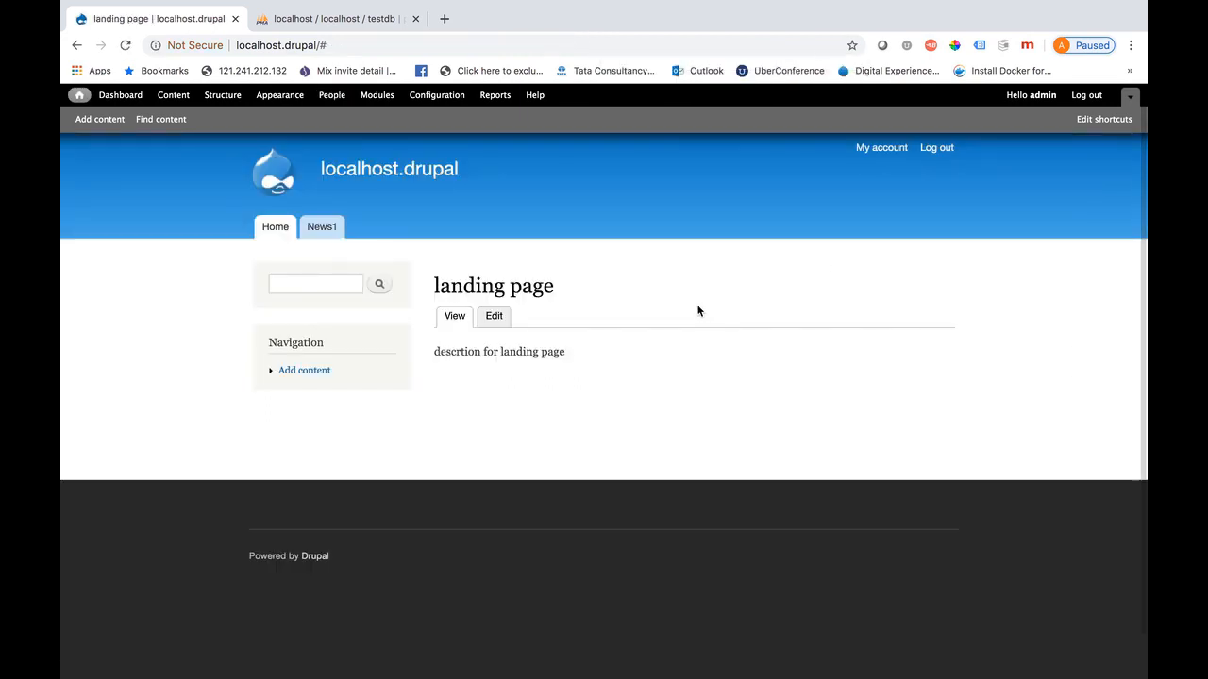
Add a Main menu link titled 'Contact us' with path 'contact' and save it
click(217, 100)
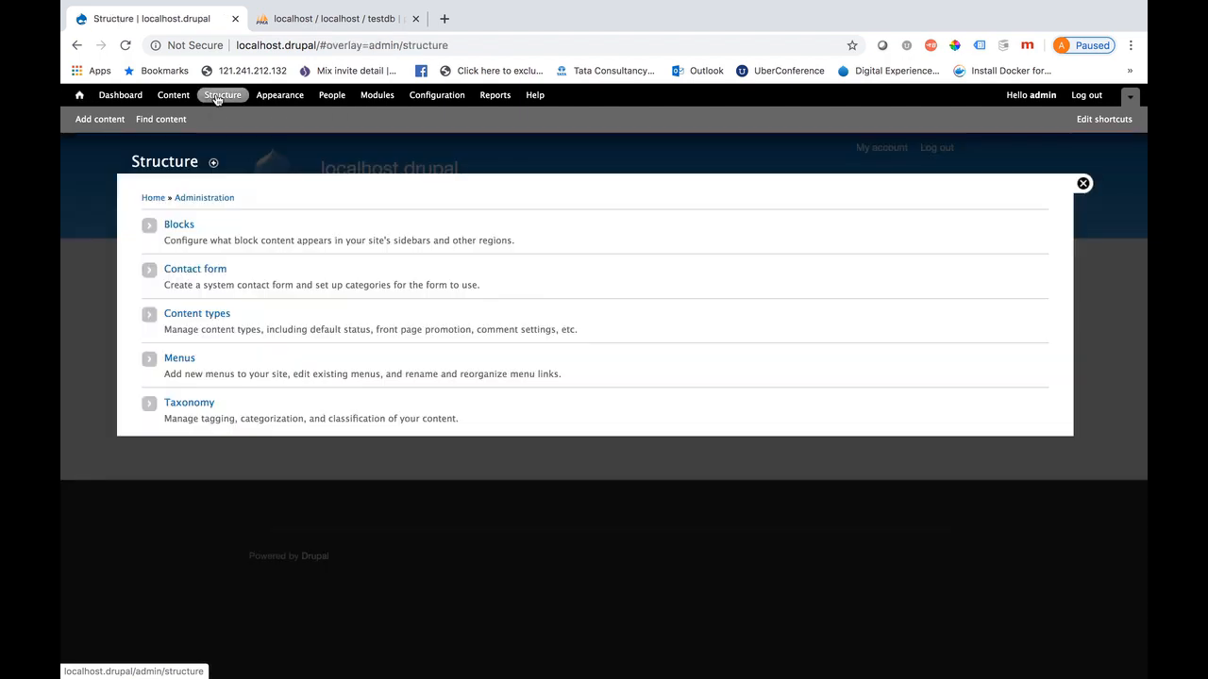
click(180, 362)
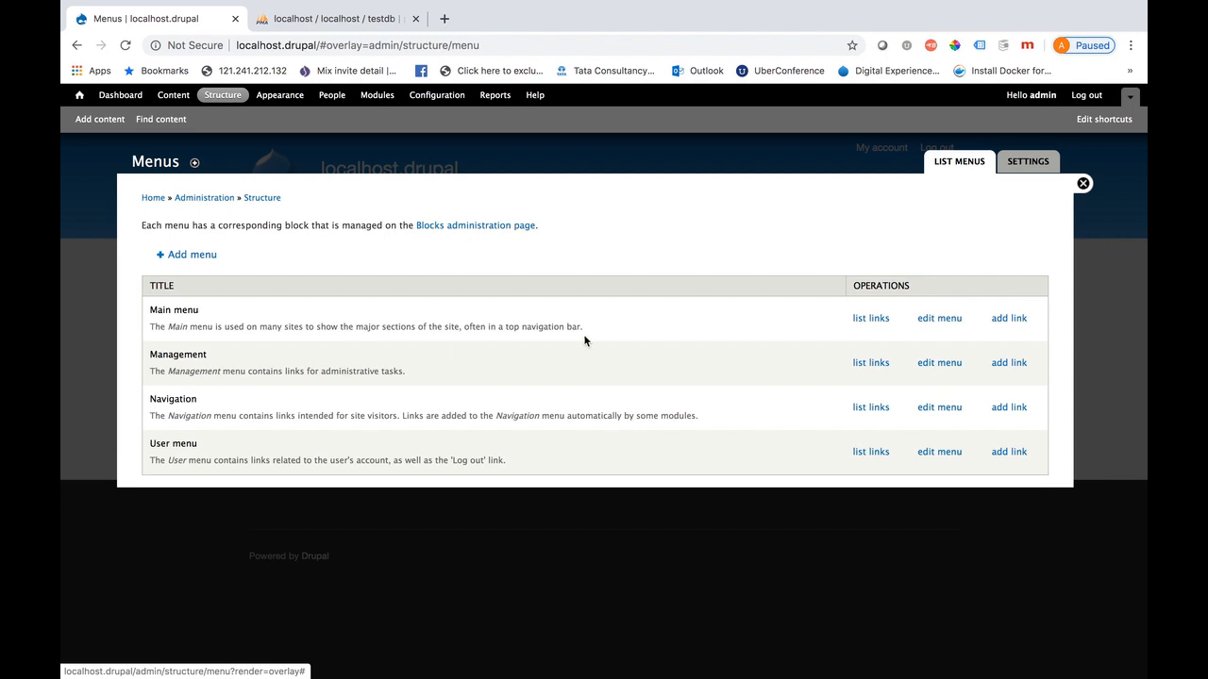
click(1007, 320)
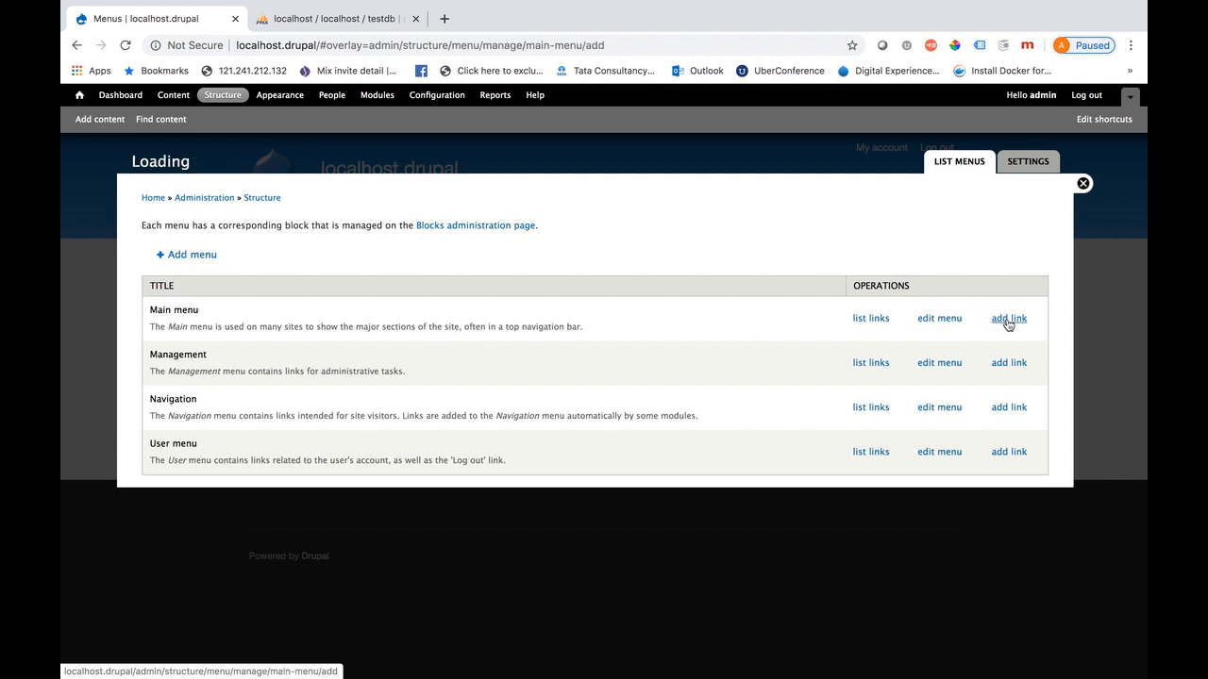
click(159, 241)
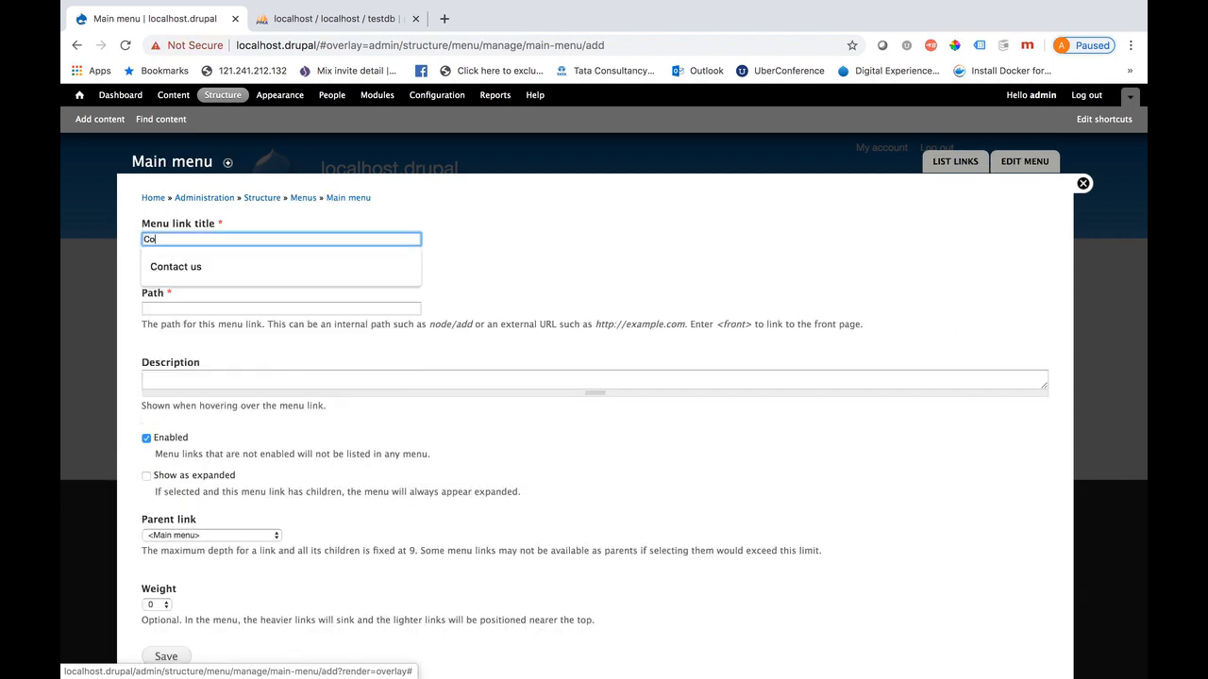
text(Contact us)
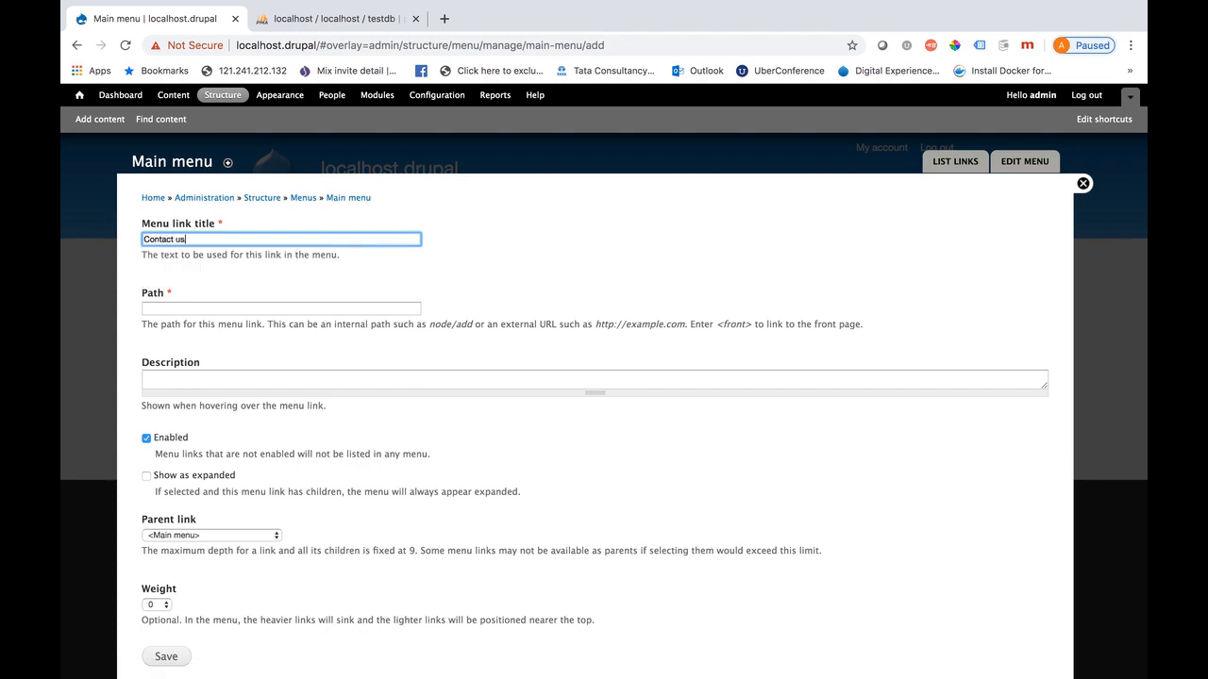
click(165, 309)
text(contact)
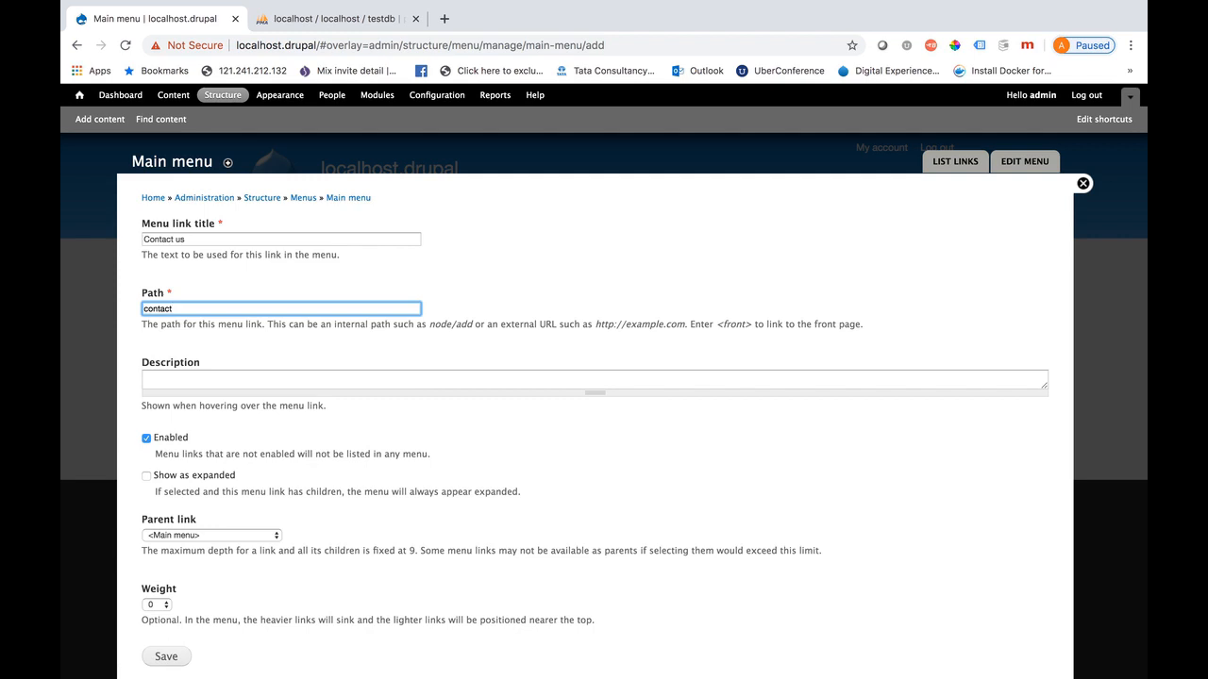
scroll(326, 378, down, 1)
click(166, 611)
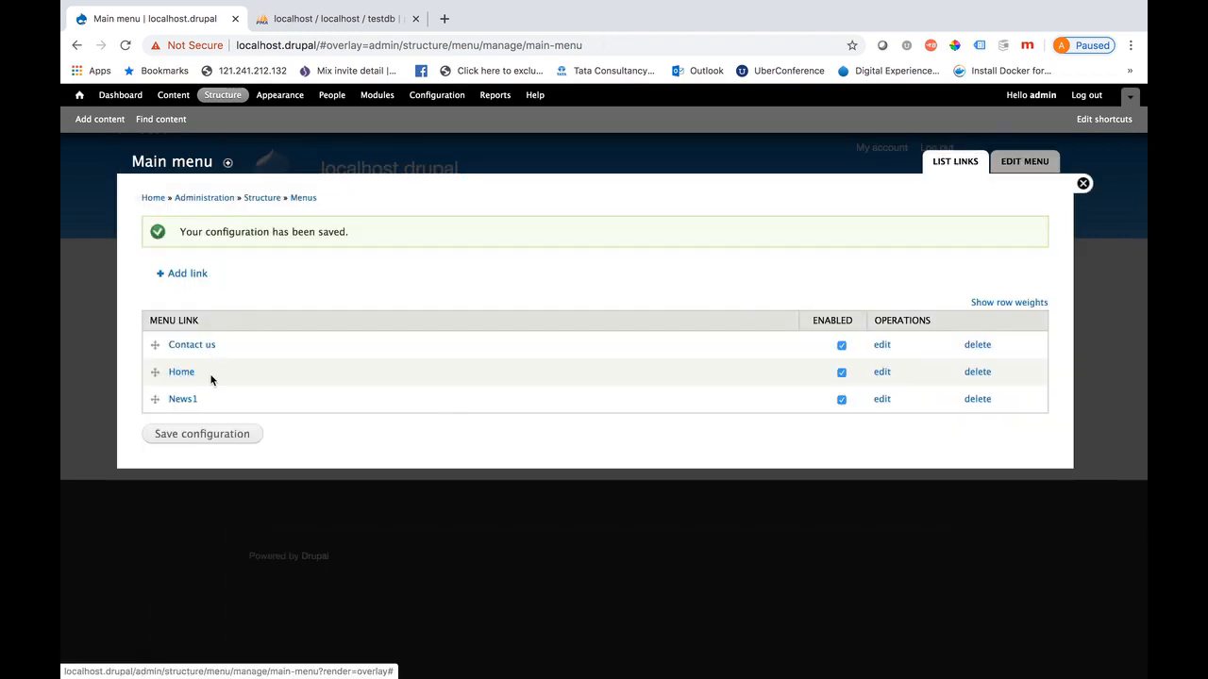
Drag Contact us below Home and News1, save the menu order, and close the overlay
drag(153, 345, 153, 385)
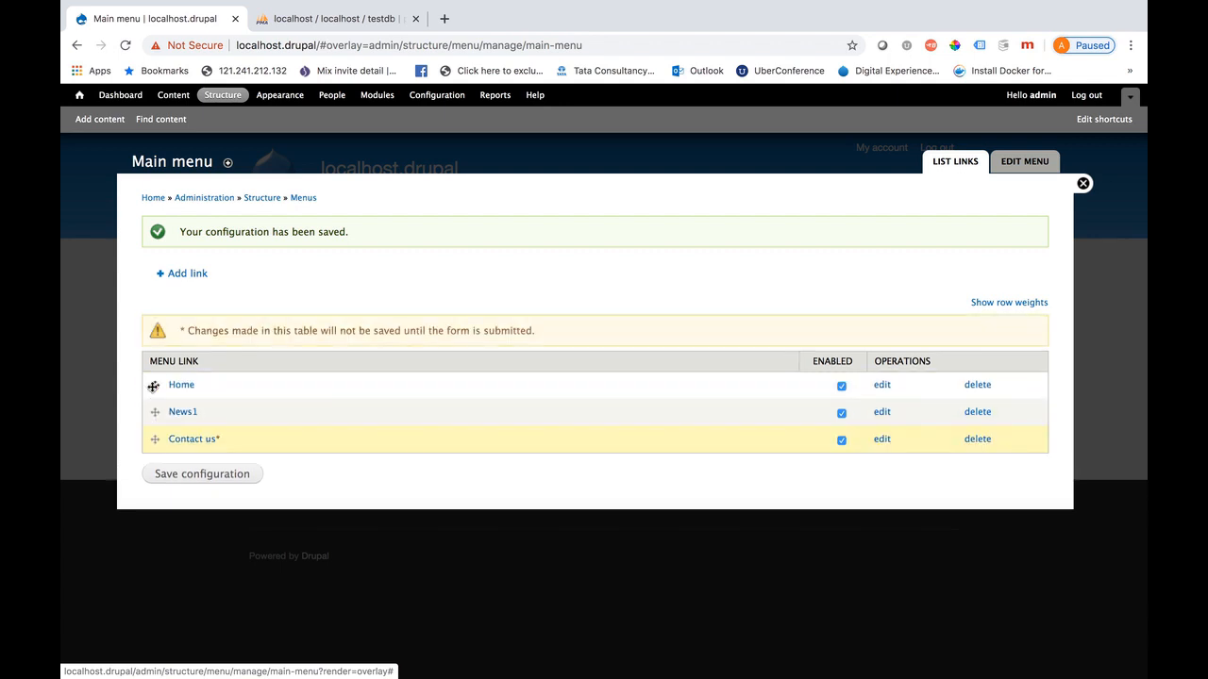
click(200, 475)
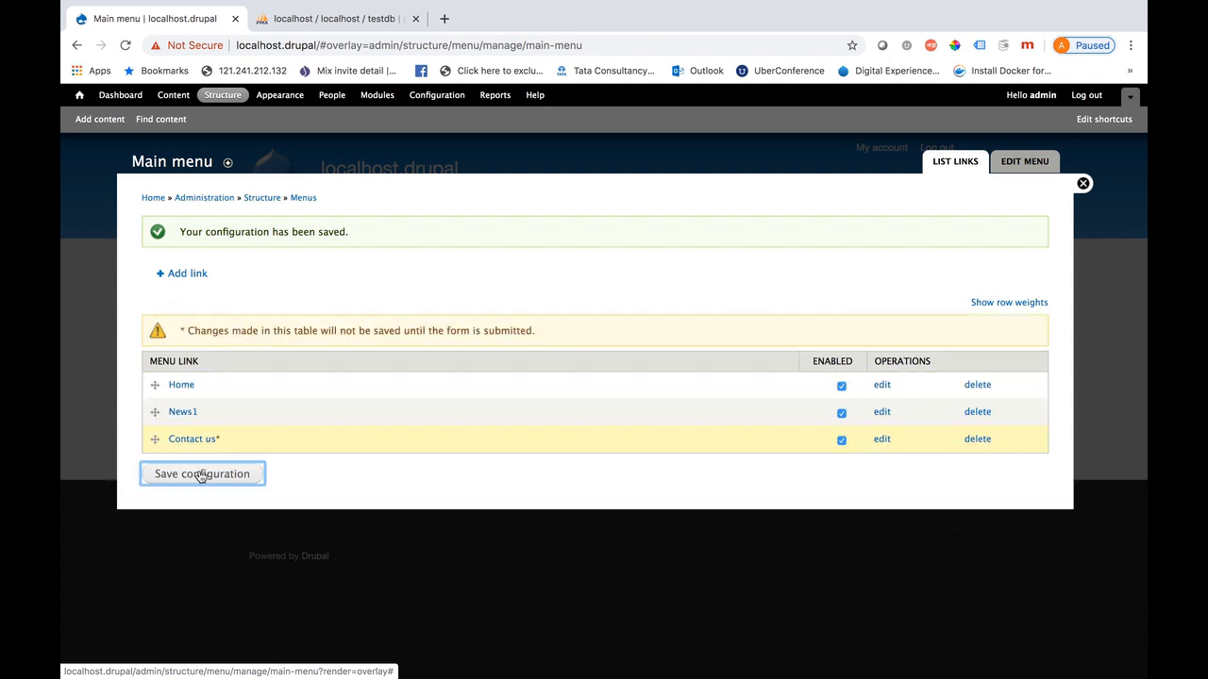
click(1083, 184)
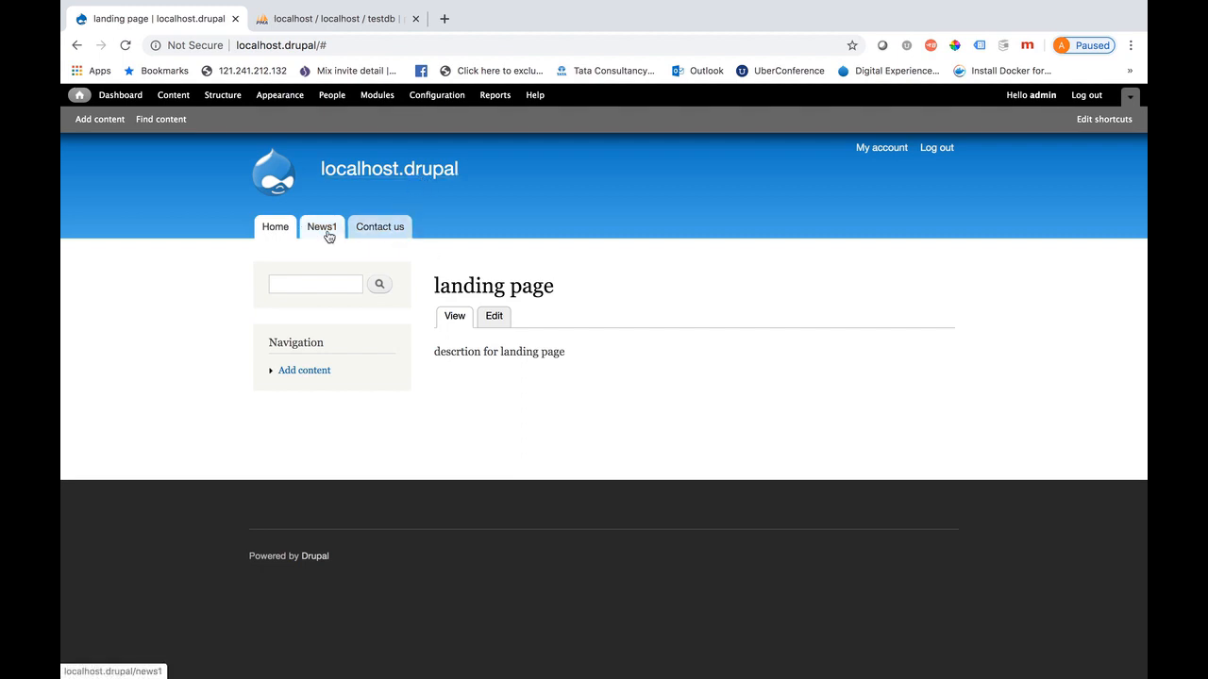
Open the Contact us tab to view the contact form, then switch to the OBS window
click(378, 228)
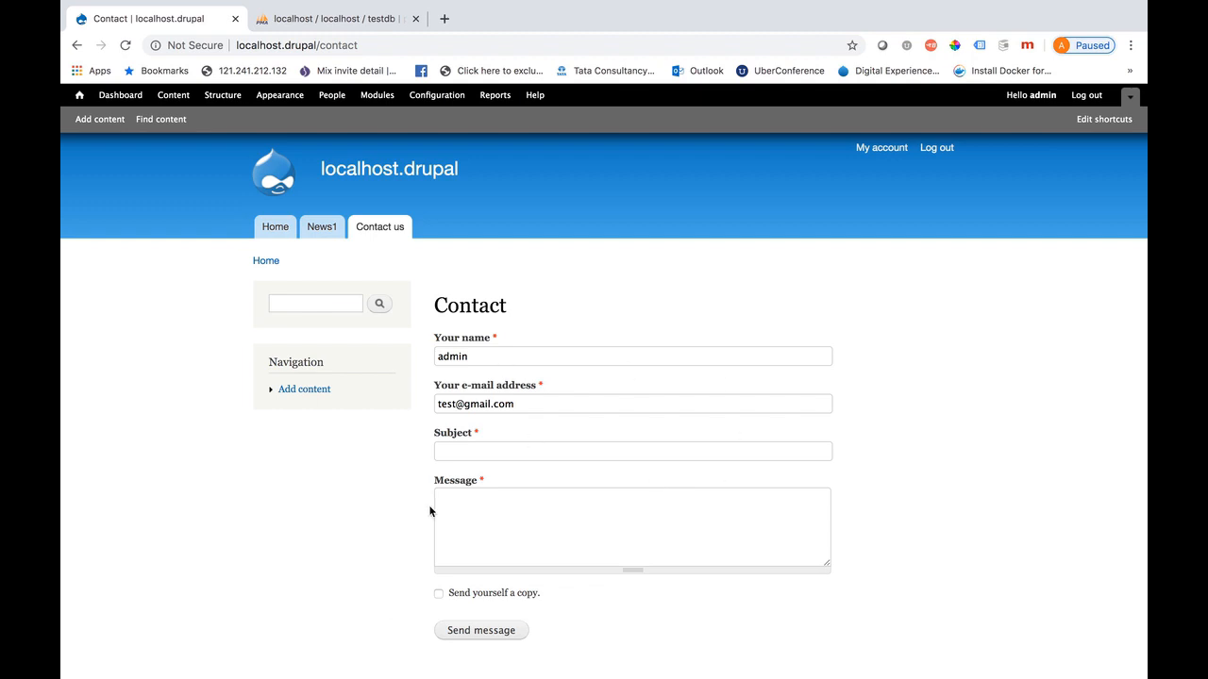
scroll(445, 526, down, 2)
scroll(446, 526, down, 1)
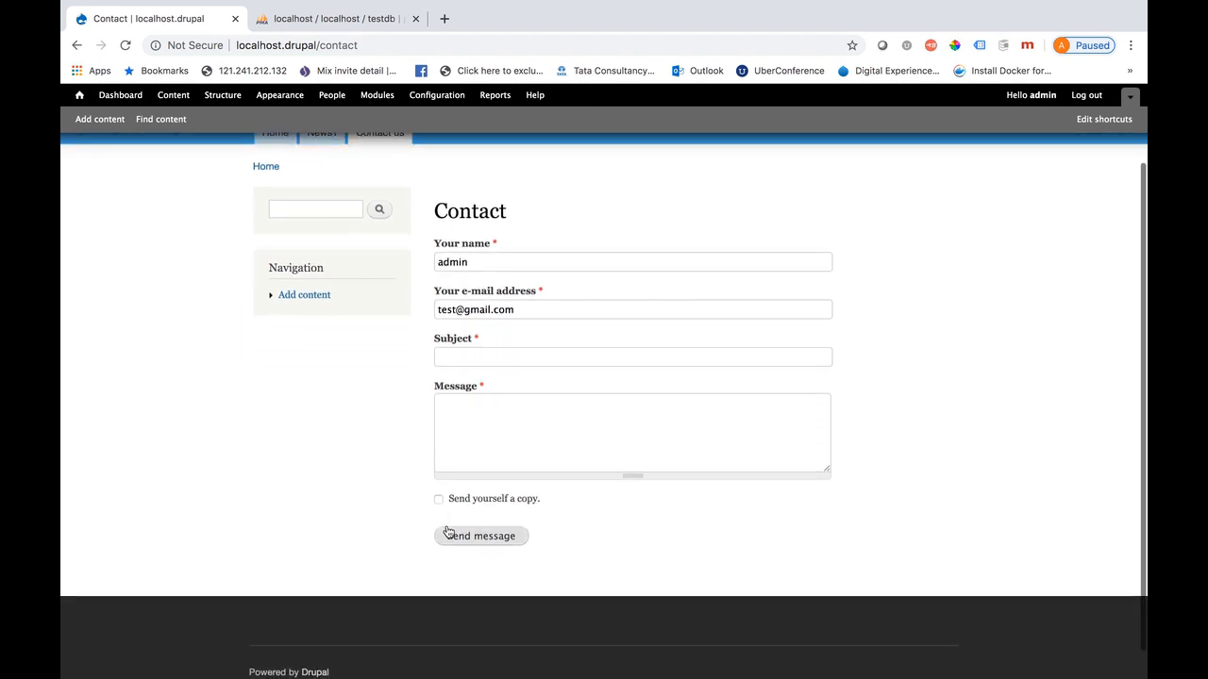
scroll(446, 526, up, 2)
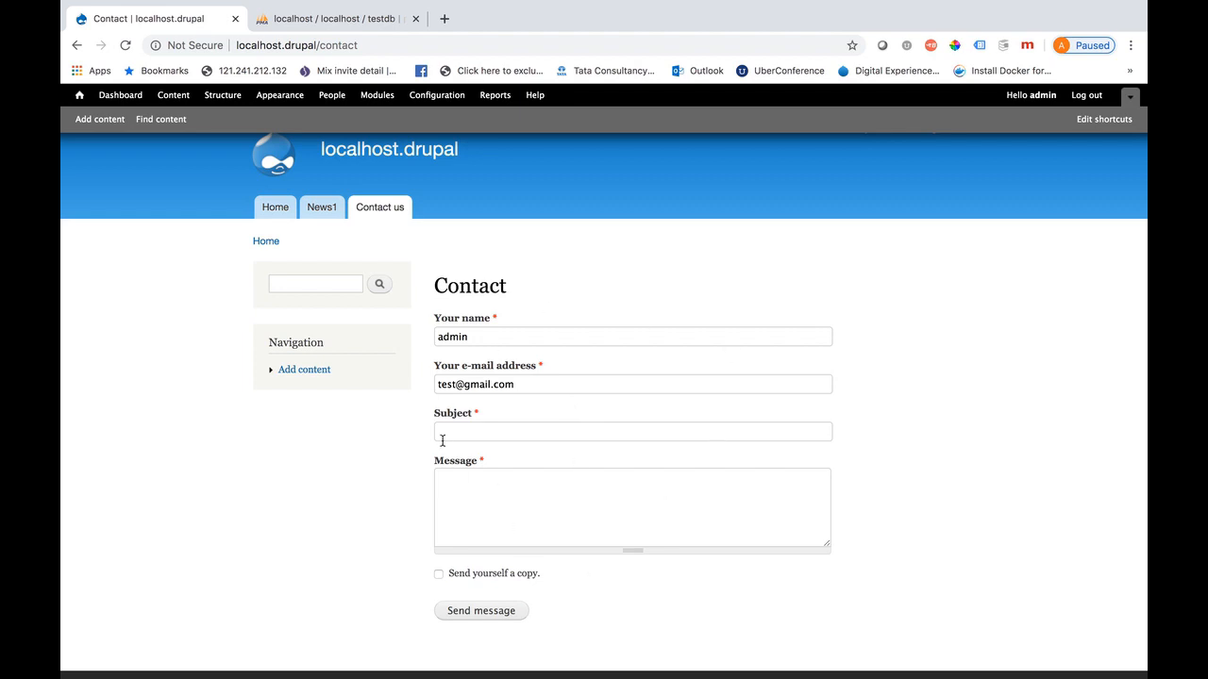
scroll(441, 434, up, 1)
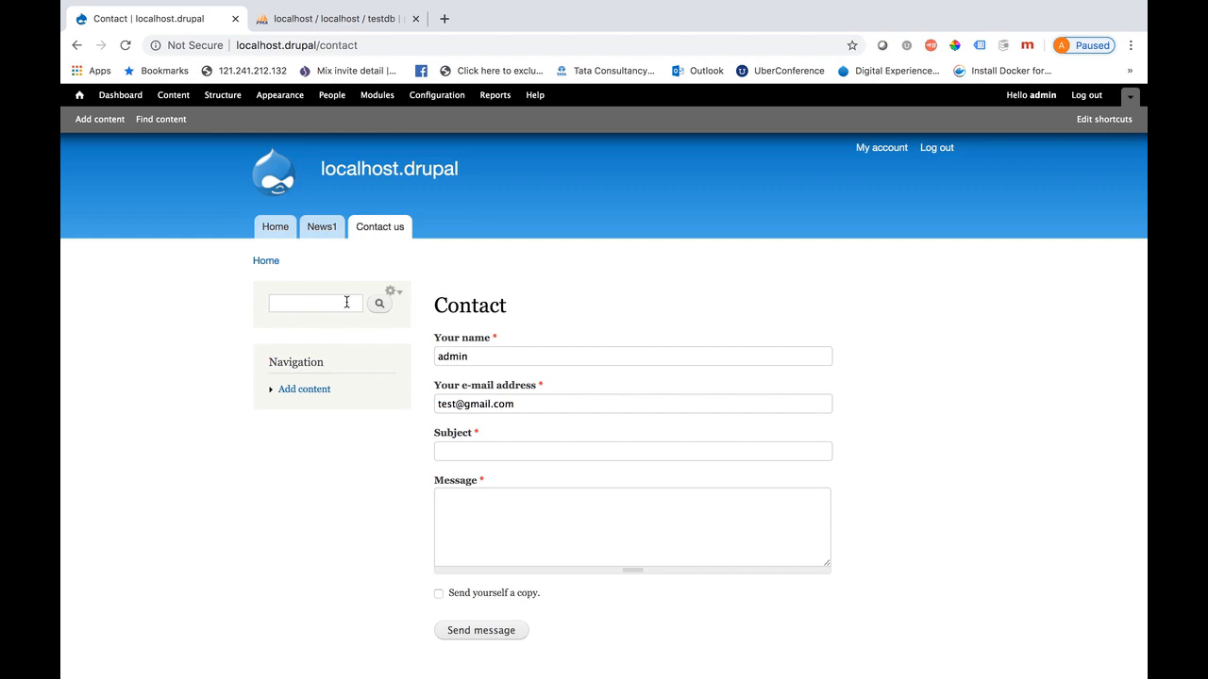
key(ctrl+Up)
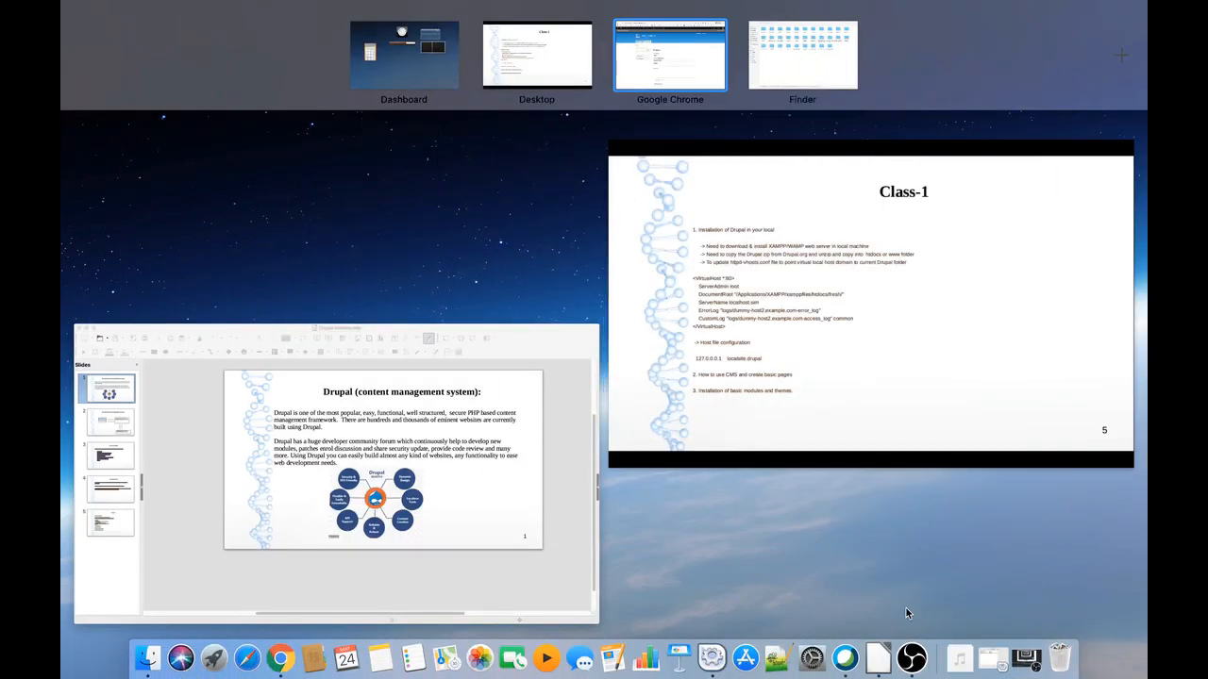
click(915, 658)
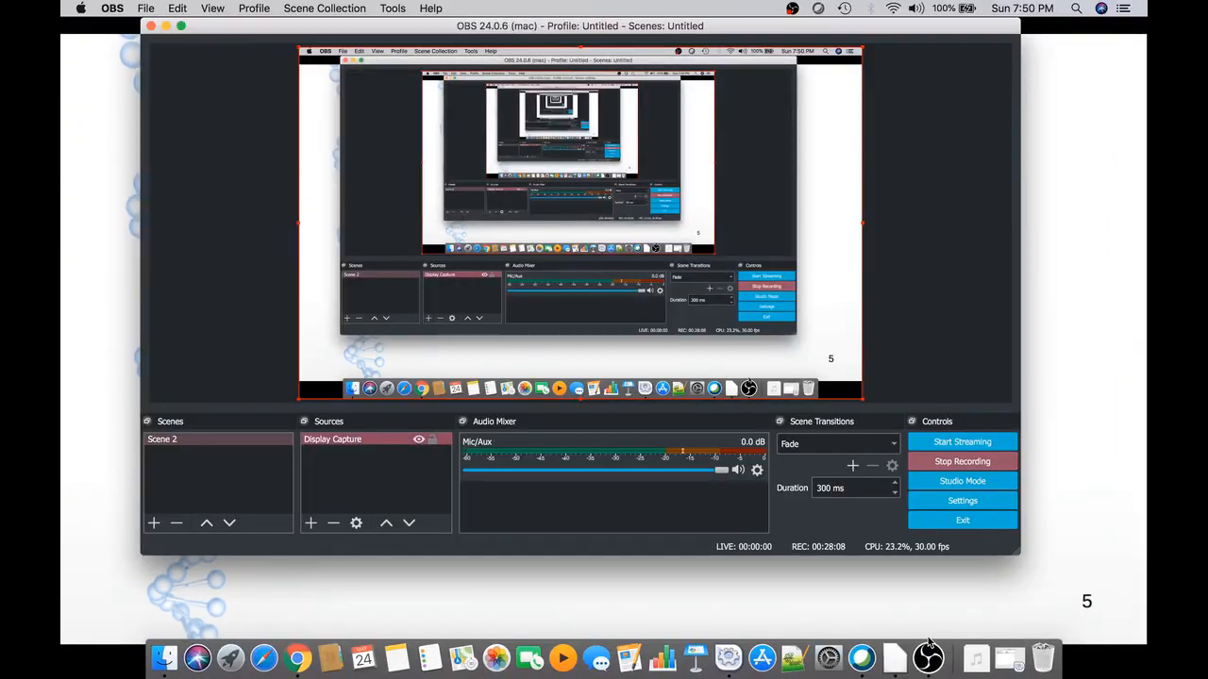